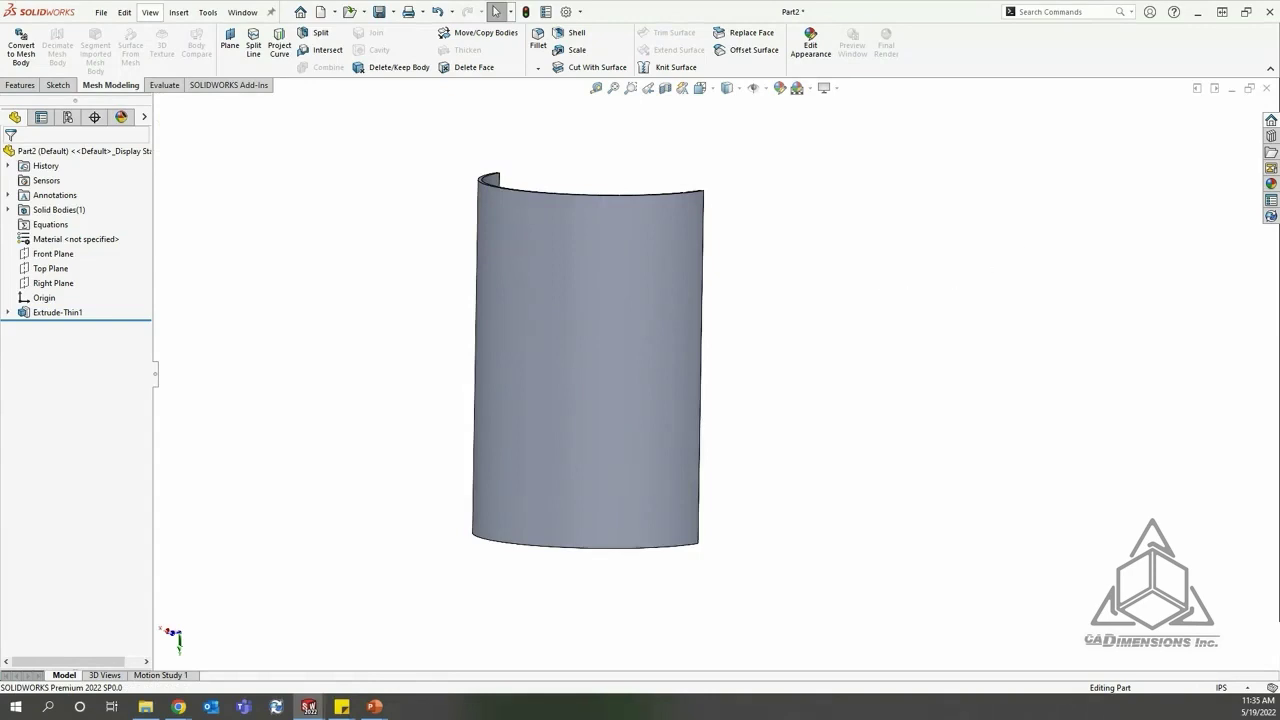
Step: Apply the white CADimensions logo image as an appearance to only the outer curved face of the extruded part
left_click_drag(1279, 280, 620, 357)
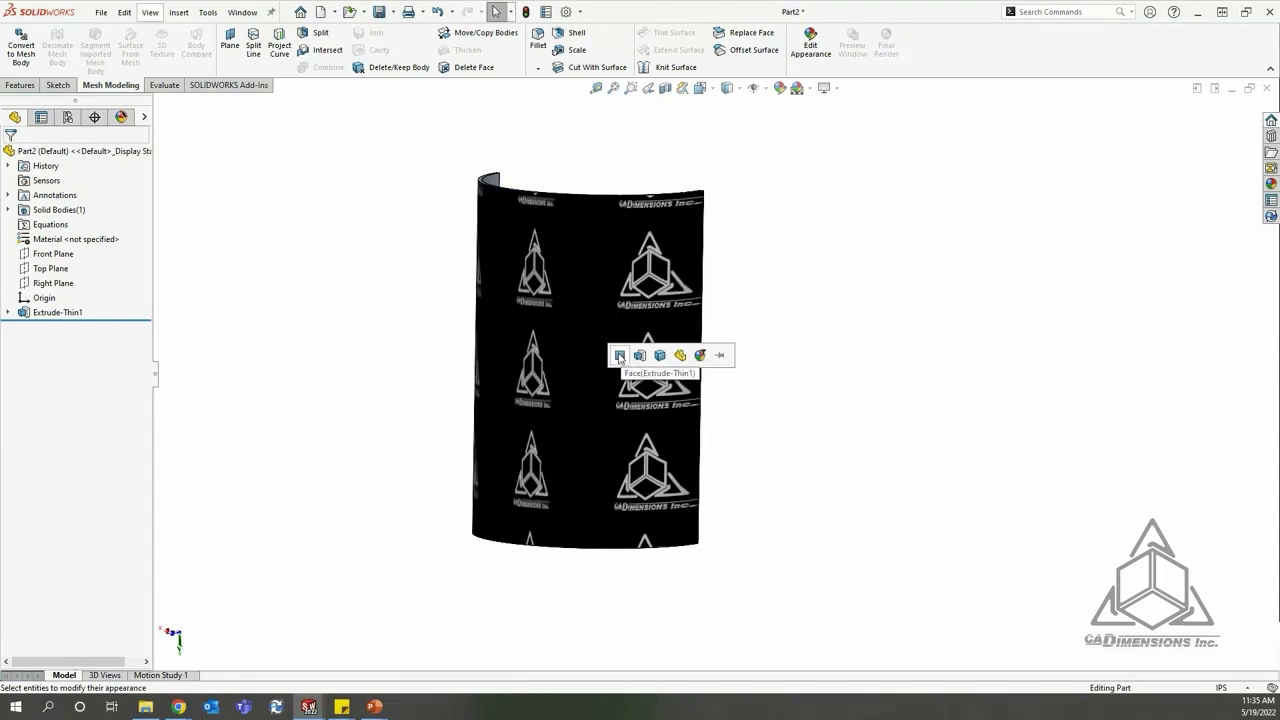
left_click(620, 357)
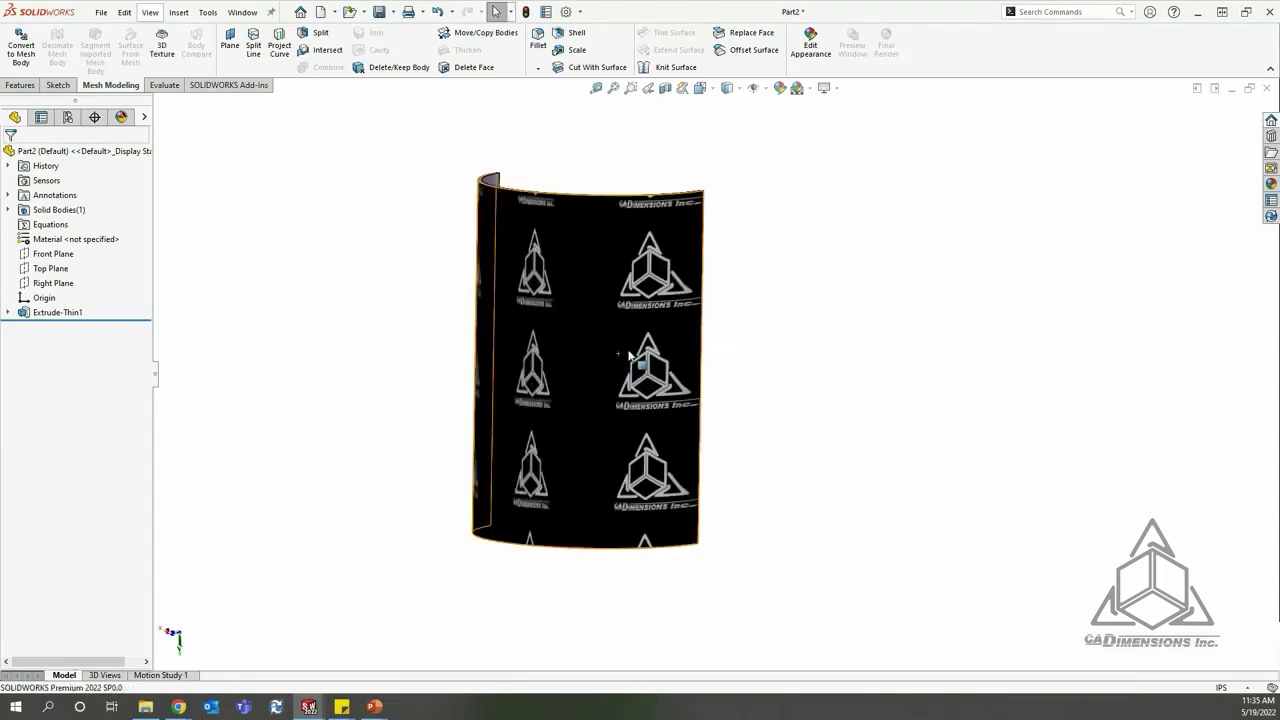
middle_click_drag(780, 329, 749, 313)
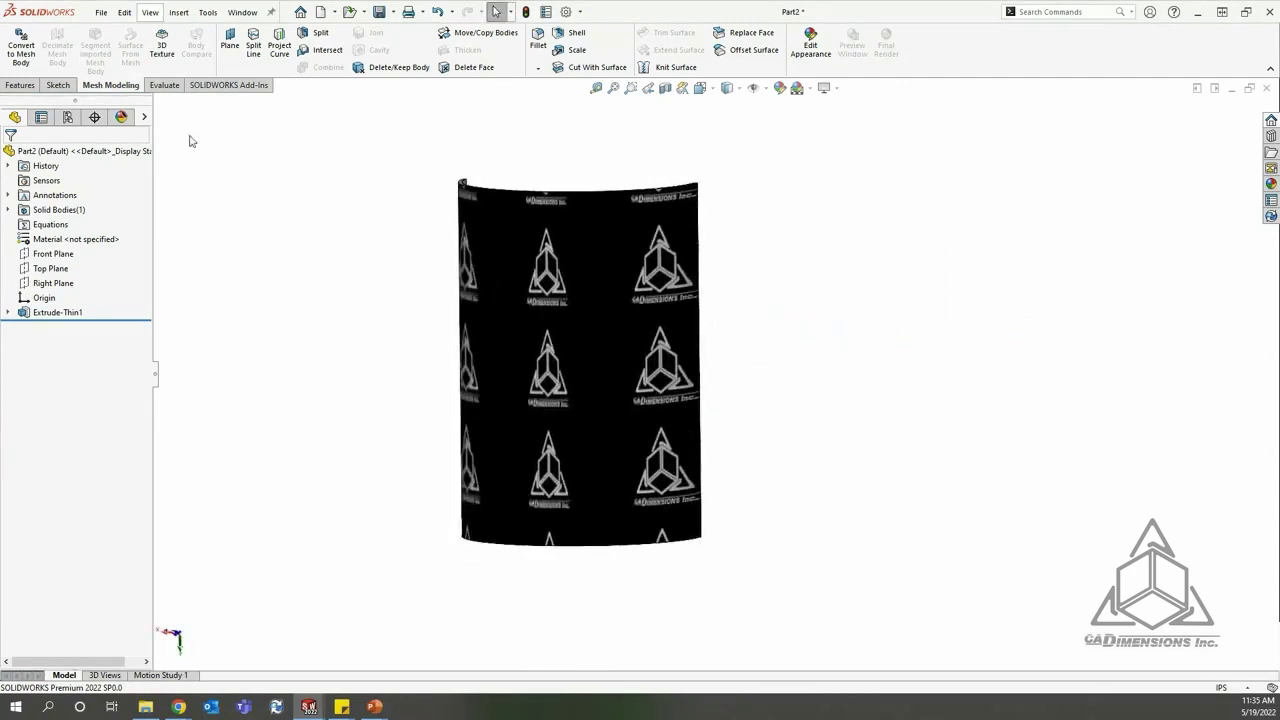
Step: Edit the logo appearance's mapping so that both its width and height fit the selected face, and accept it
left_click(121, 117)
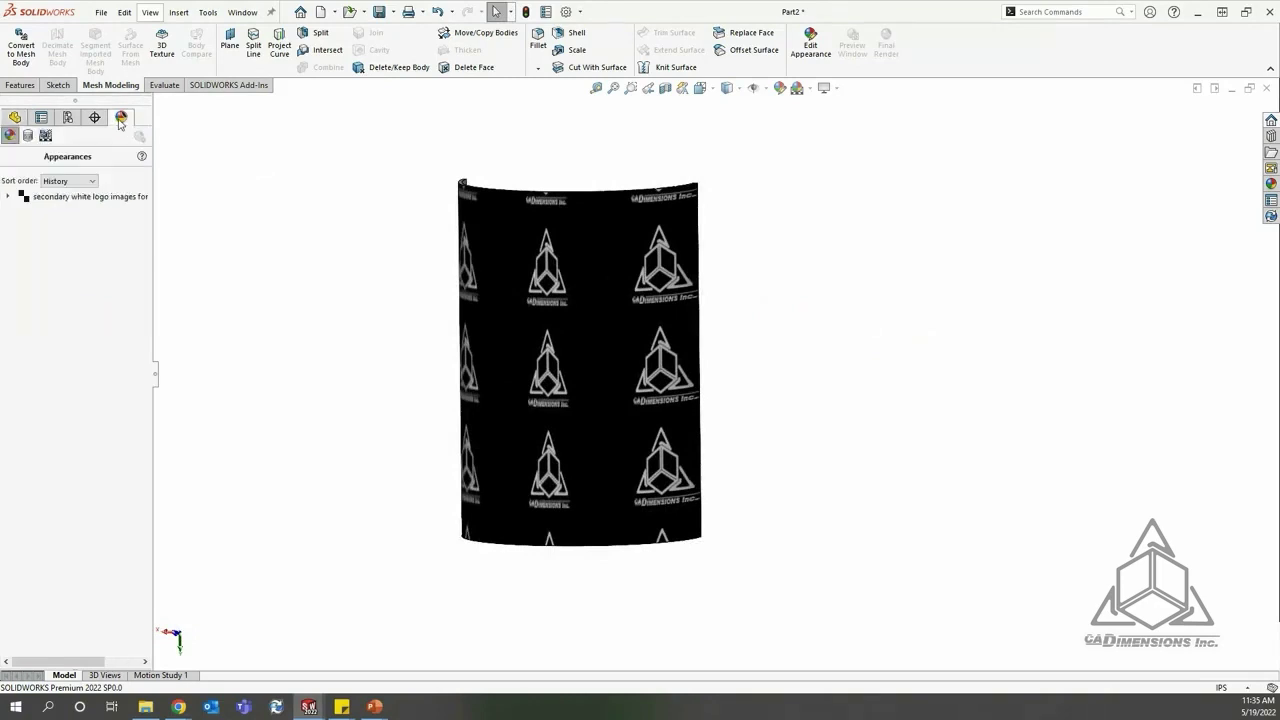
right_click(104, 199)
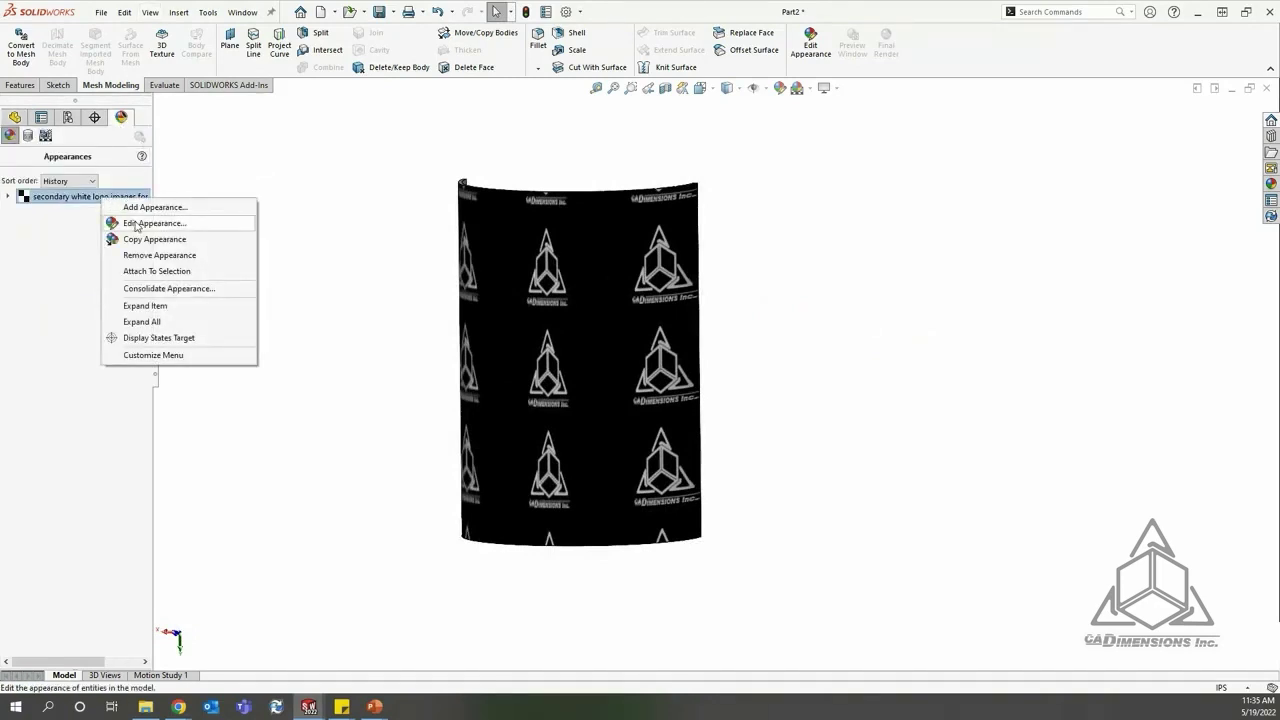
left_click(135, 224)
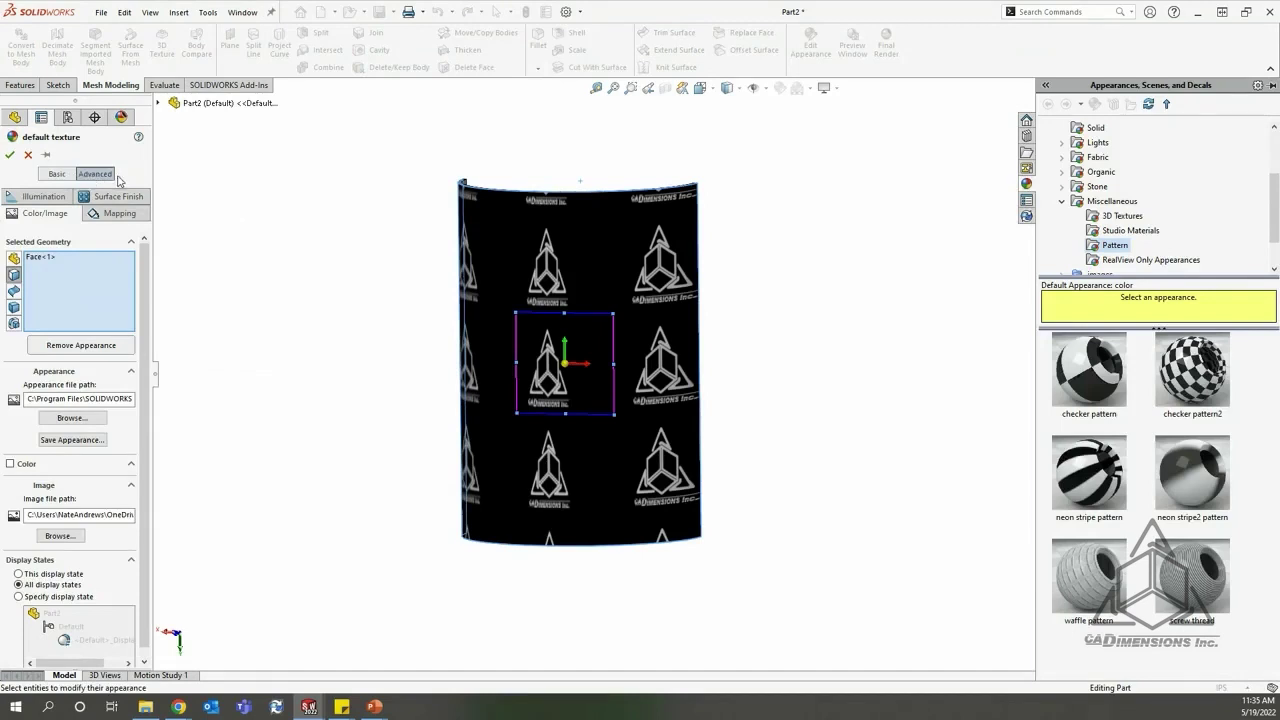
left_click(118, 213)
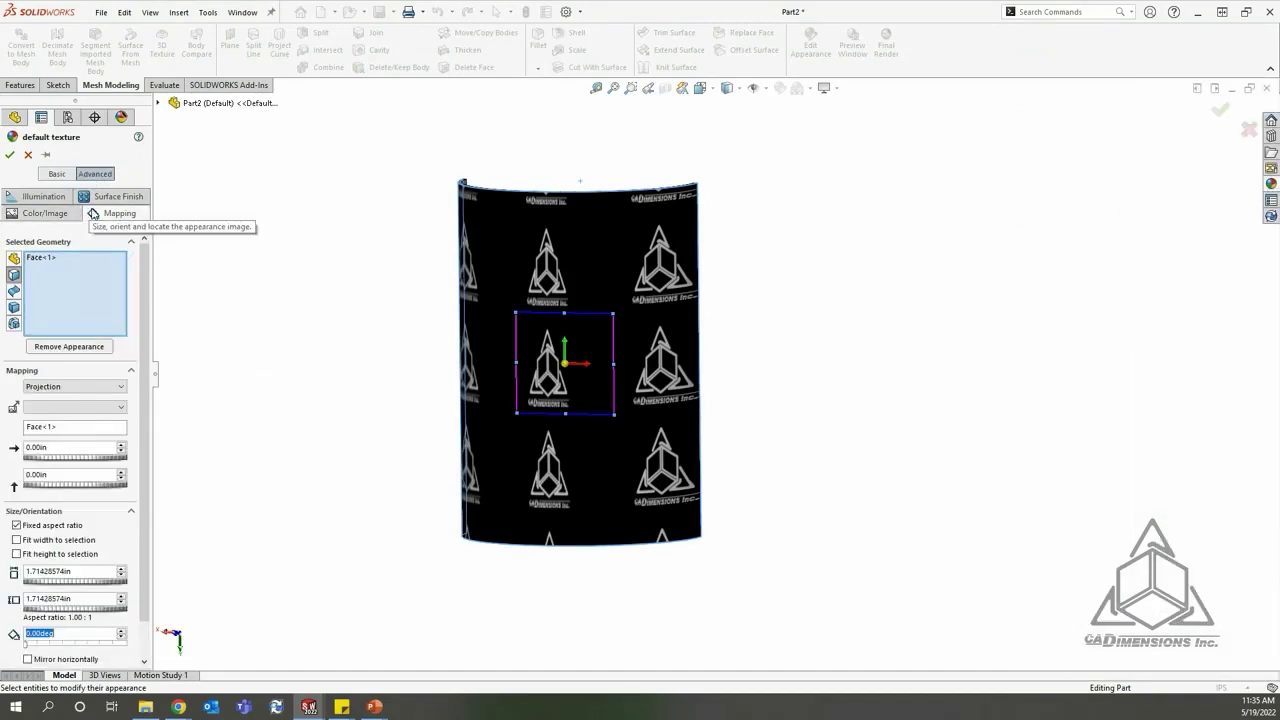
scroll(150, 366, "down", 2)
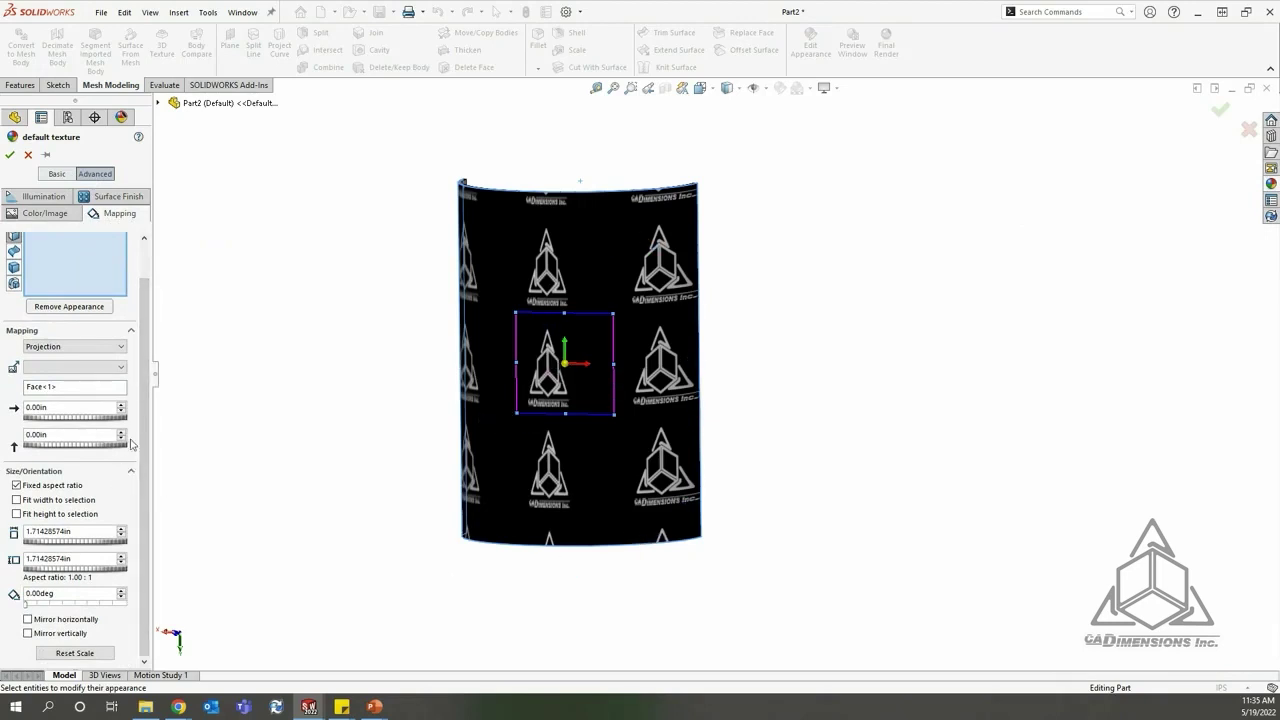
left_click(65, 500)
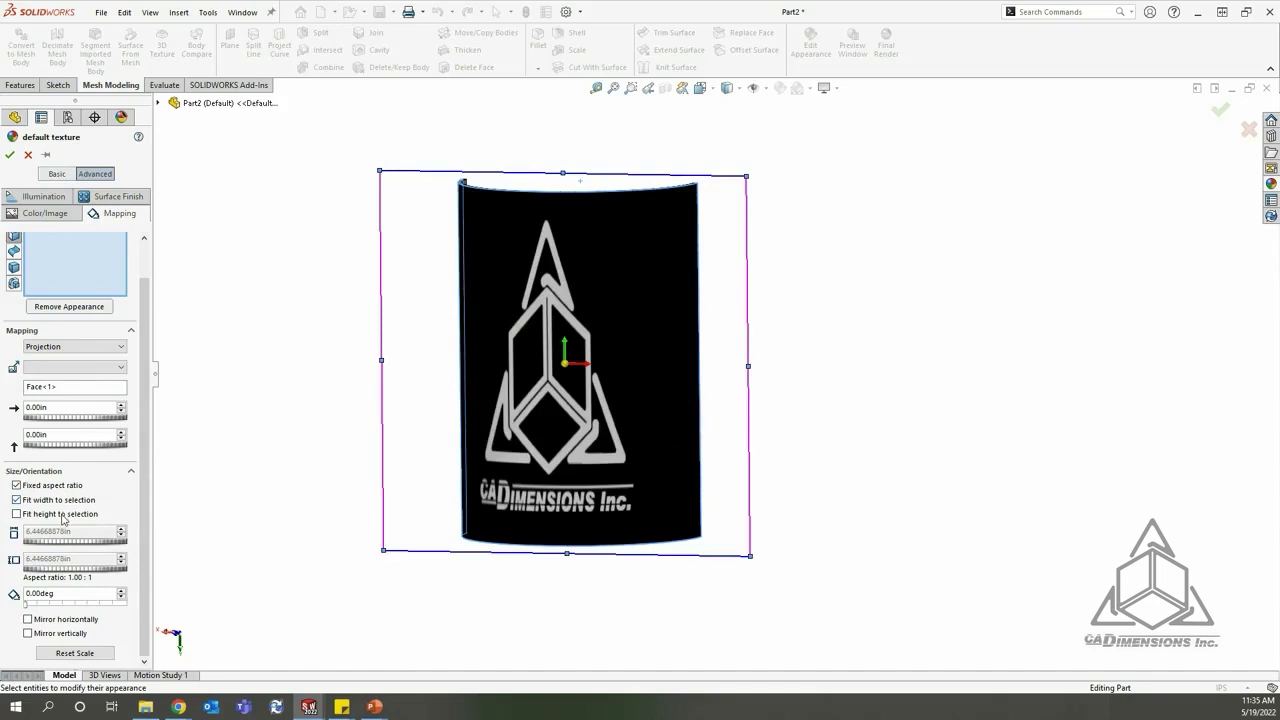
left_click(62, 516)
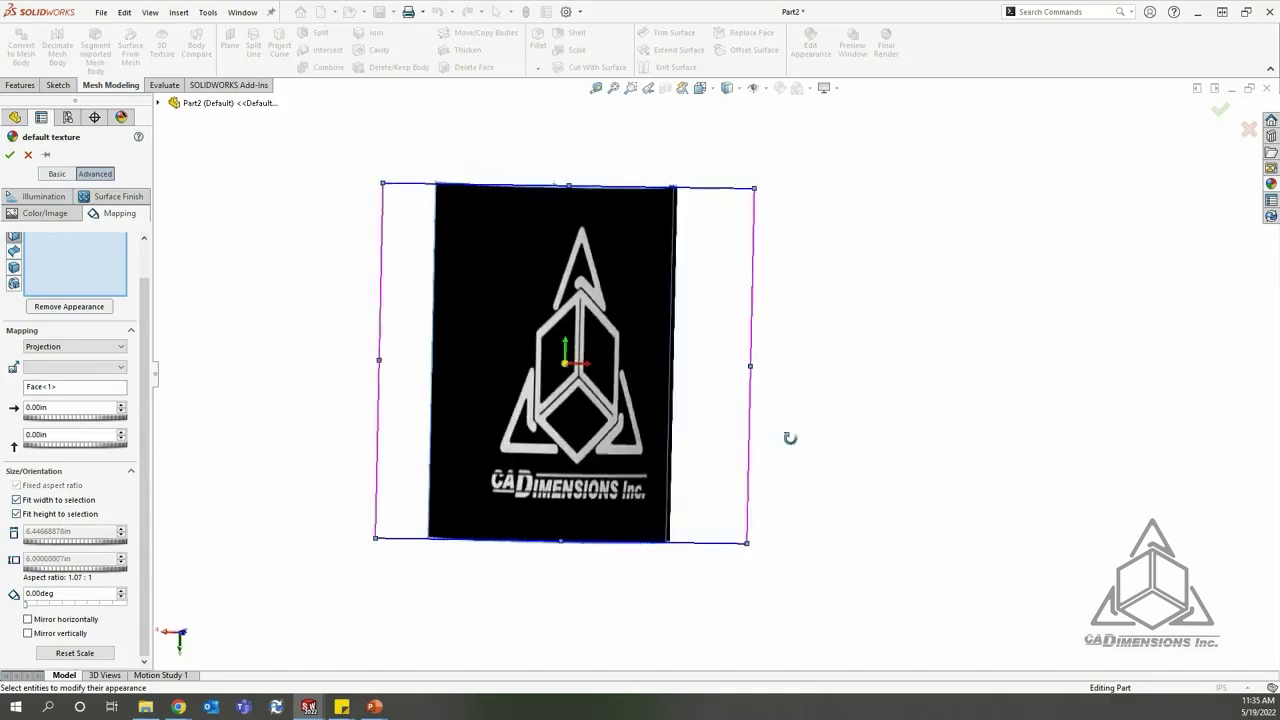
mouse_move(790, 438)
middle_mouse_down()
mouse_move(837, 434)
mouse_move(646, 444)
mouse_move(709, 420)
mouse_move(766, 434)
middle_mouse_up()
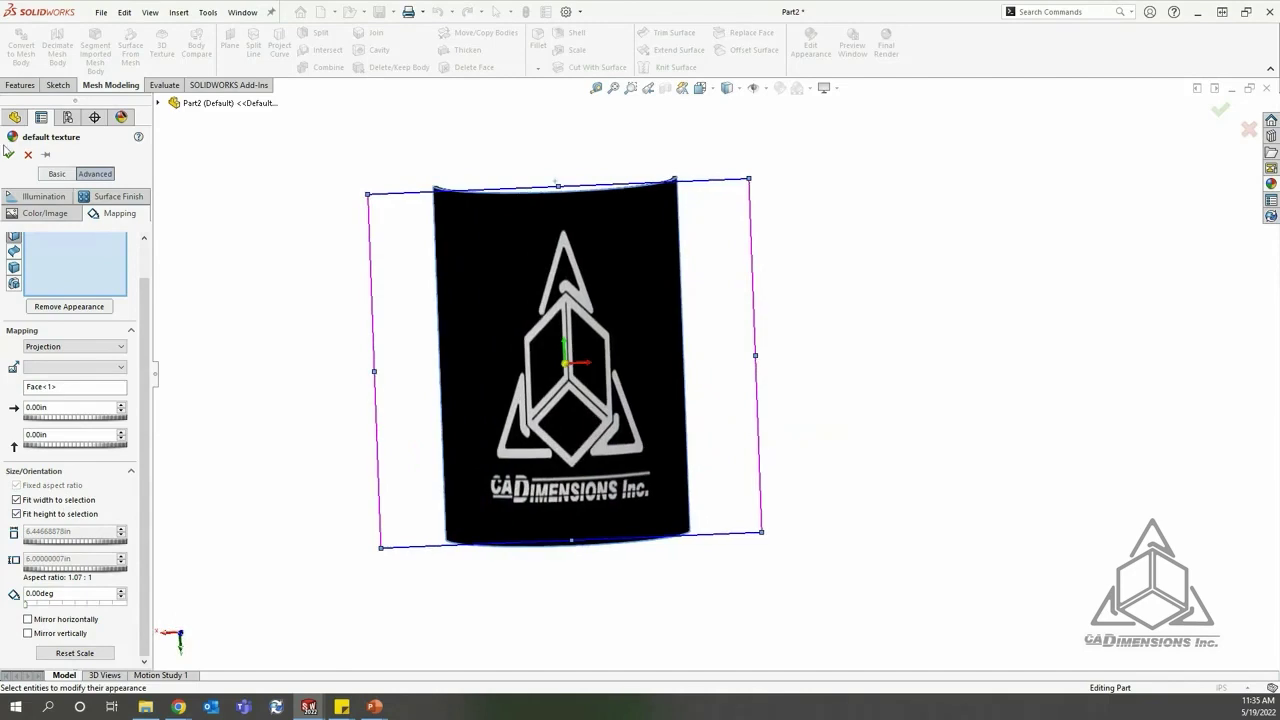
left_click(9, 152)
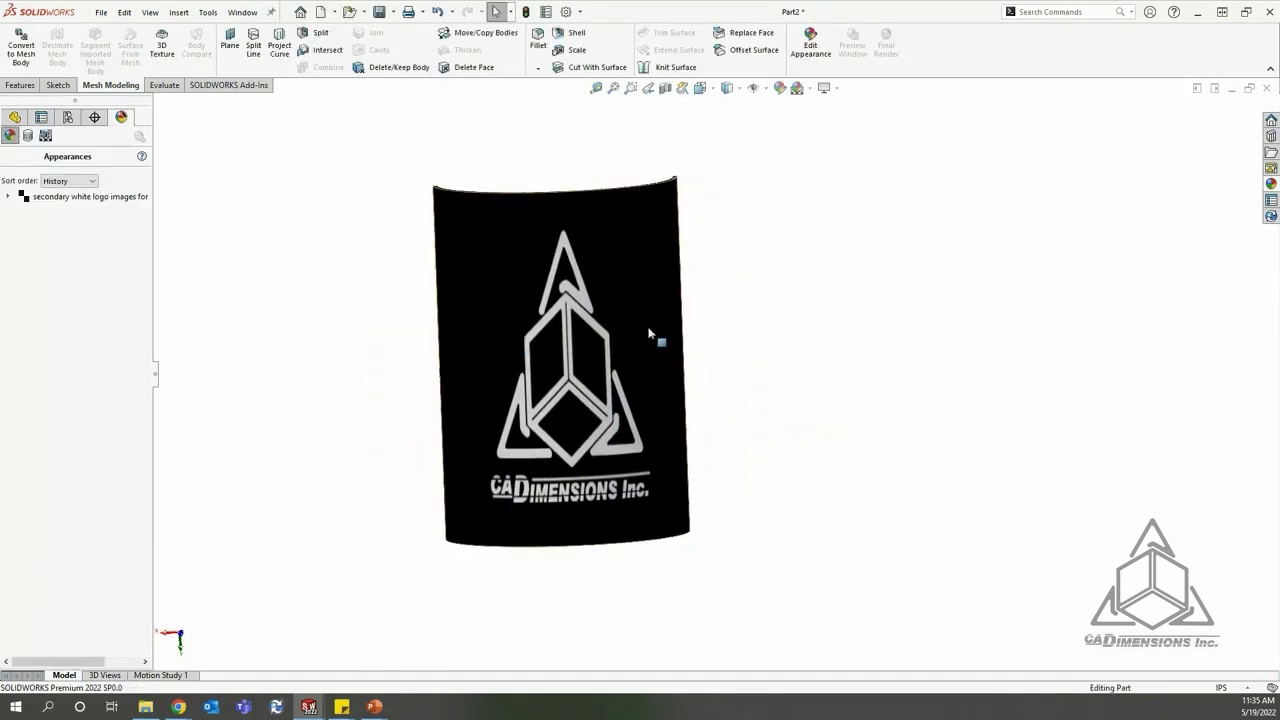
middle_click_drag(649, 334, 674, 366)
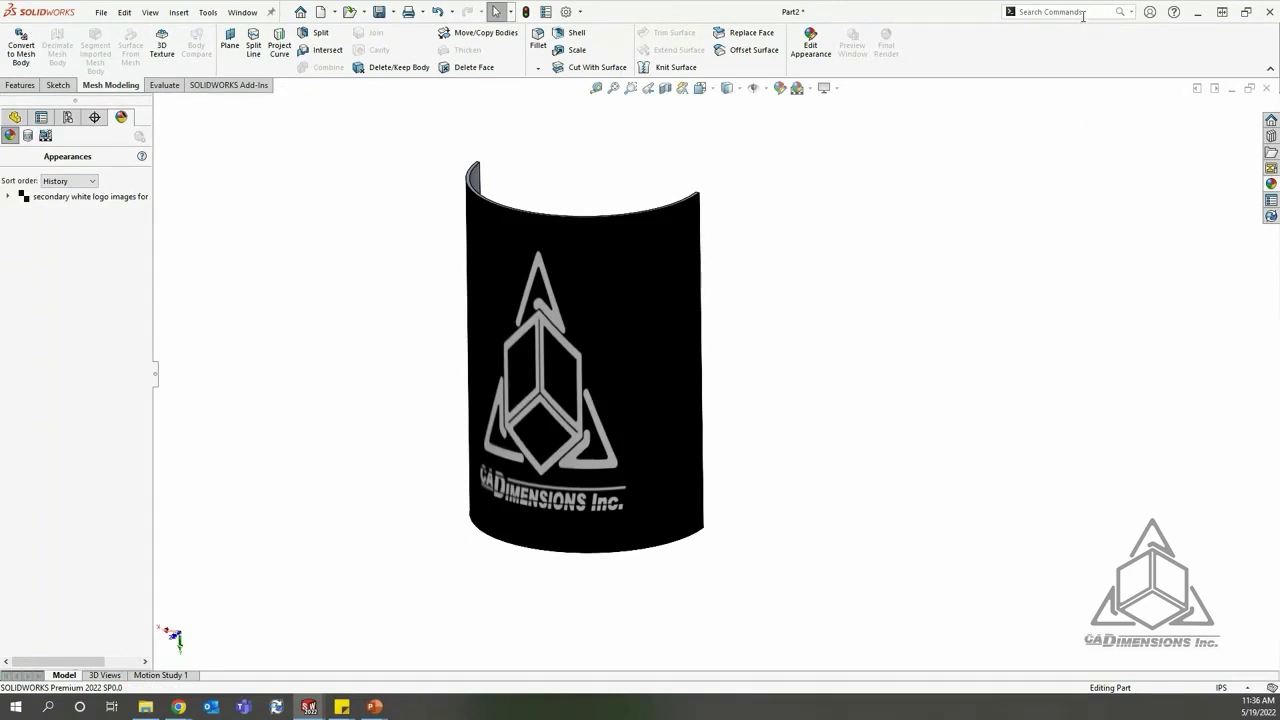
Step: Search the commands for "3d t" to locate the 3D Texture command
left_click(1078, 12)
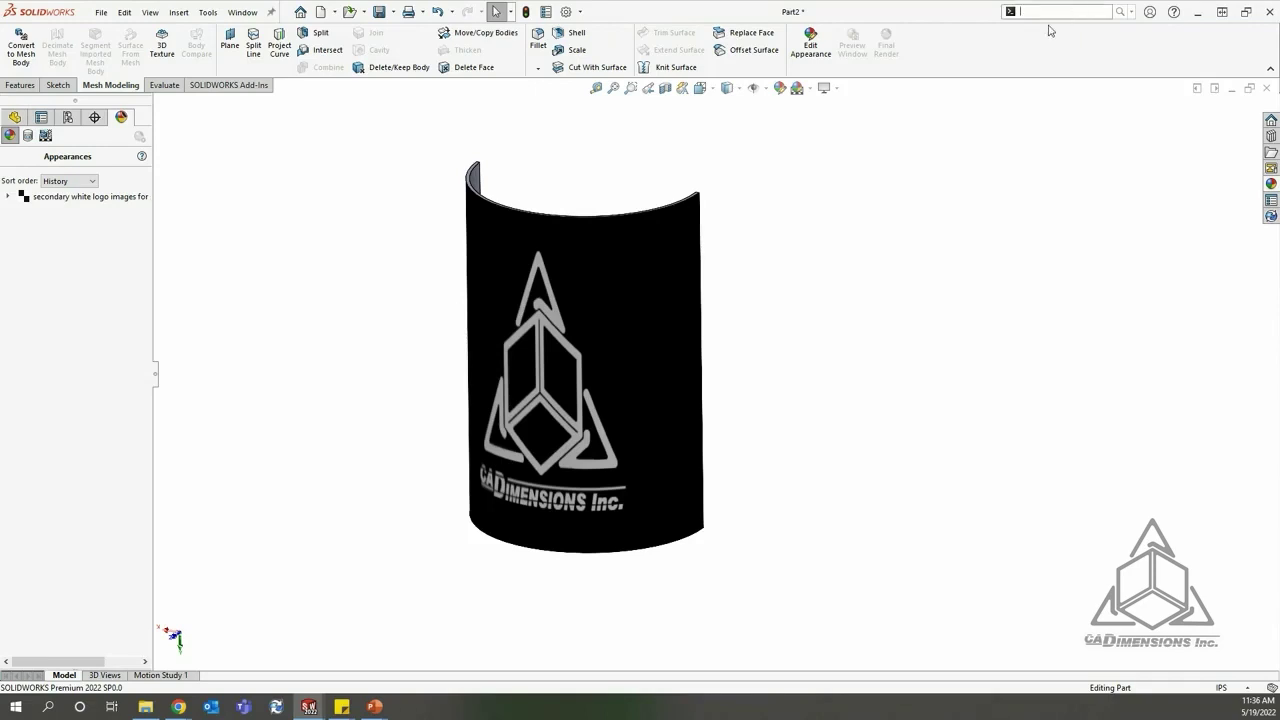
type("3d t")
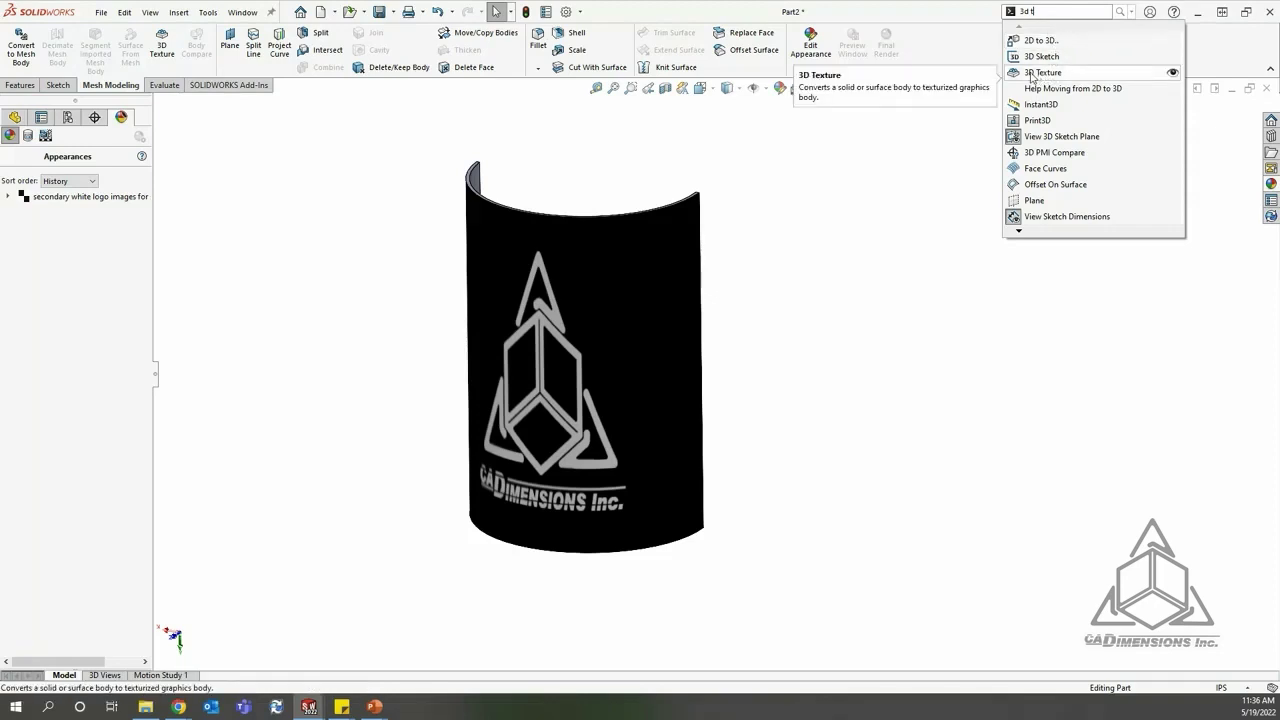
left_click(928, 283)
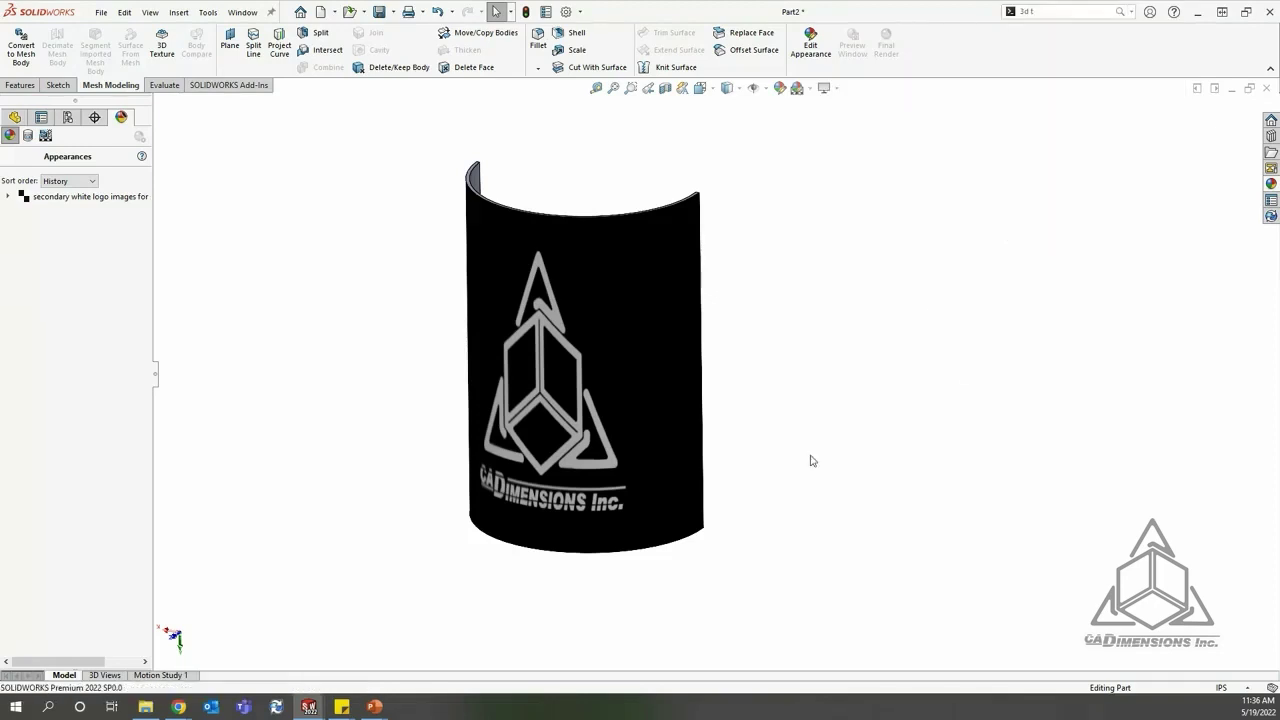
Step: Start a 3D Texture on the curved thin-extruded body and enable conversion of its logo texture to 3D
left_click(164, 62)
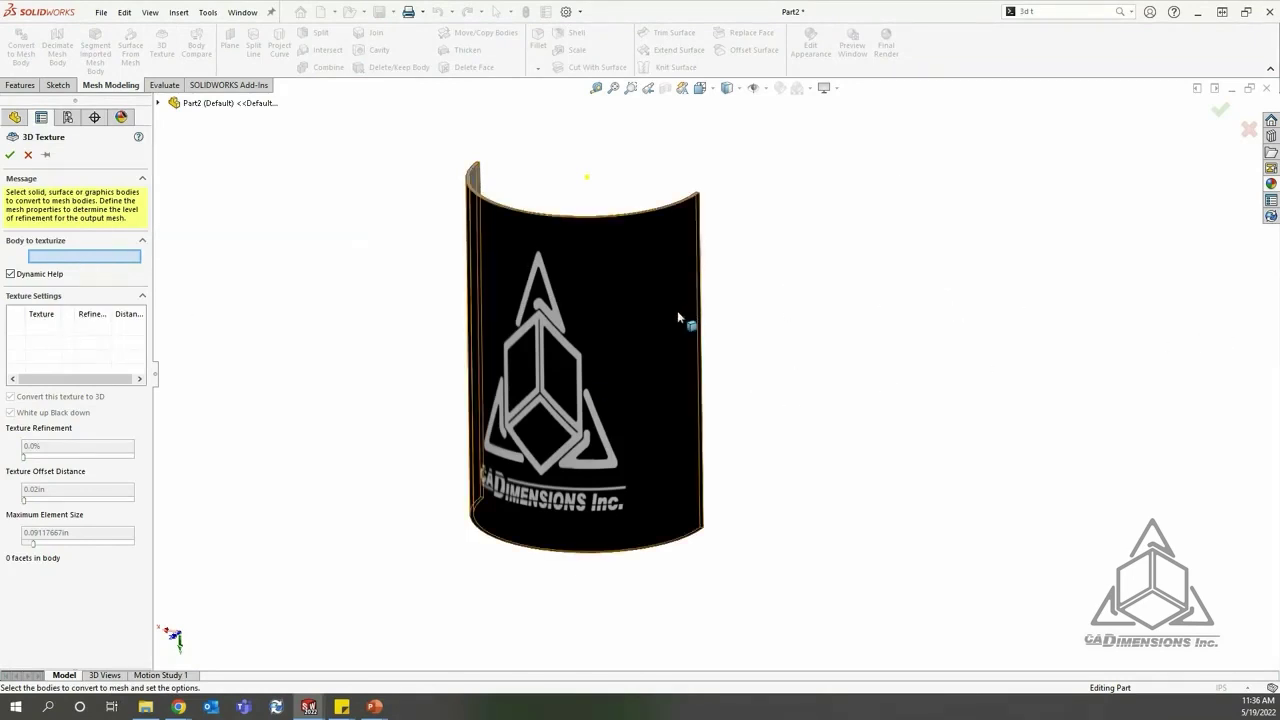
left_click(648, 280)
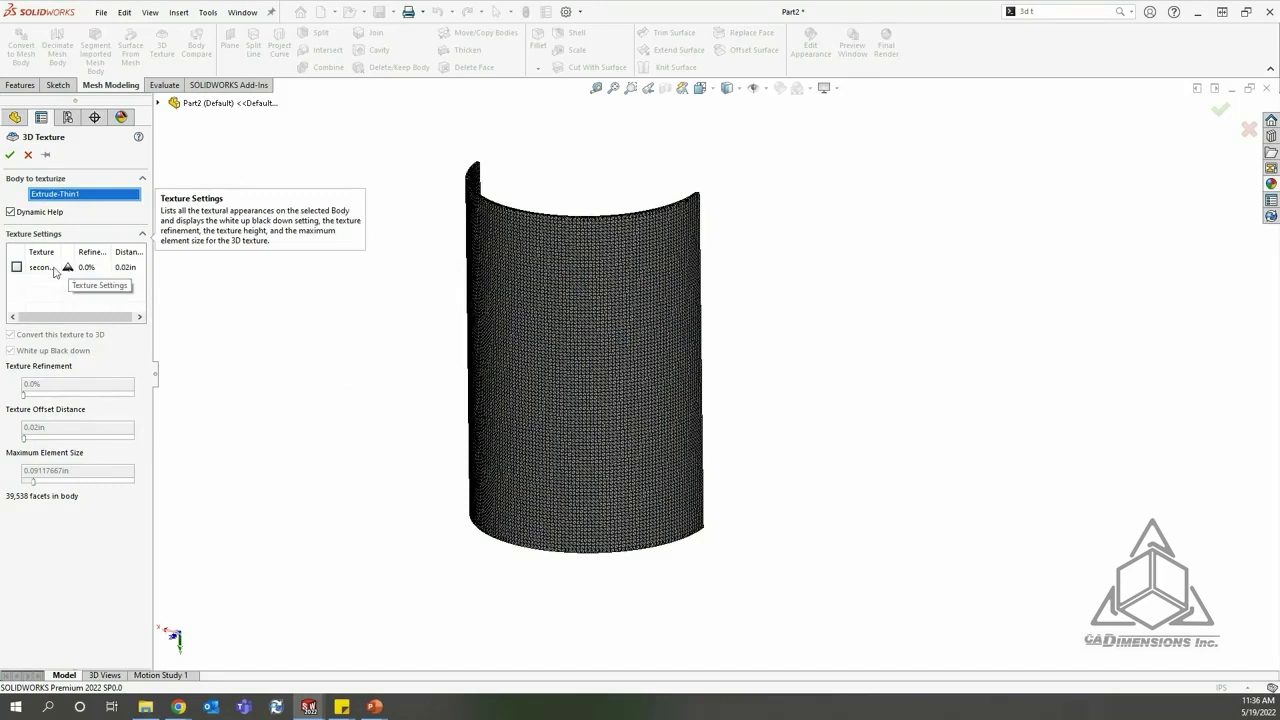
left_click(17, 268)
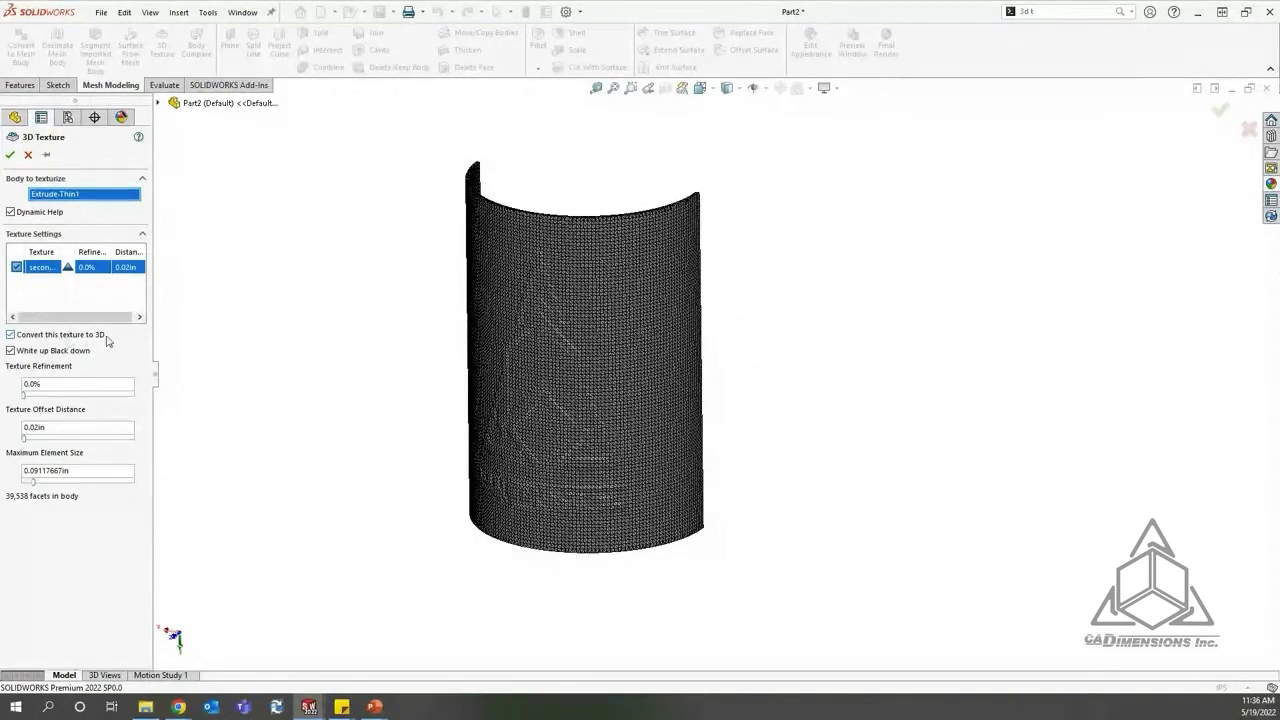
Step: Turn off White up Black down for the logo texture and inspect the inverted relief on the mesh
mouse_move(56, 356)
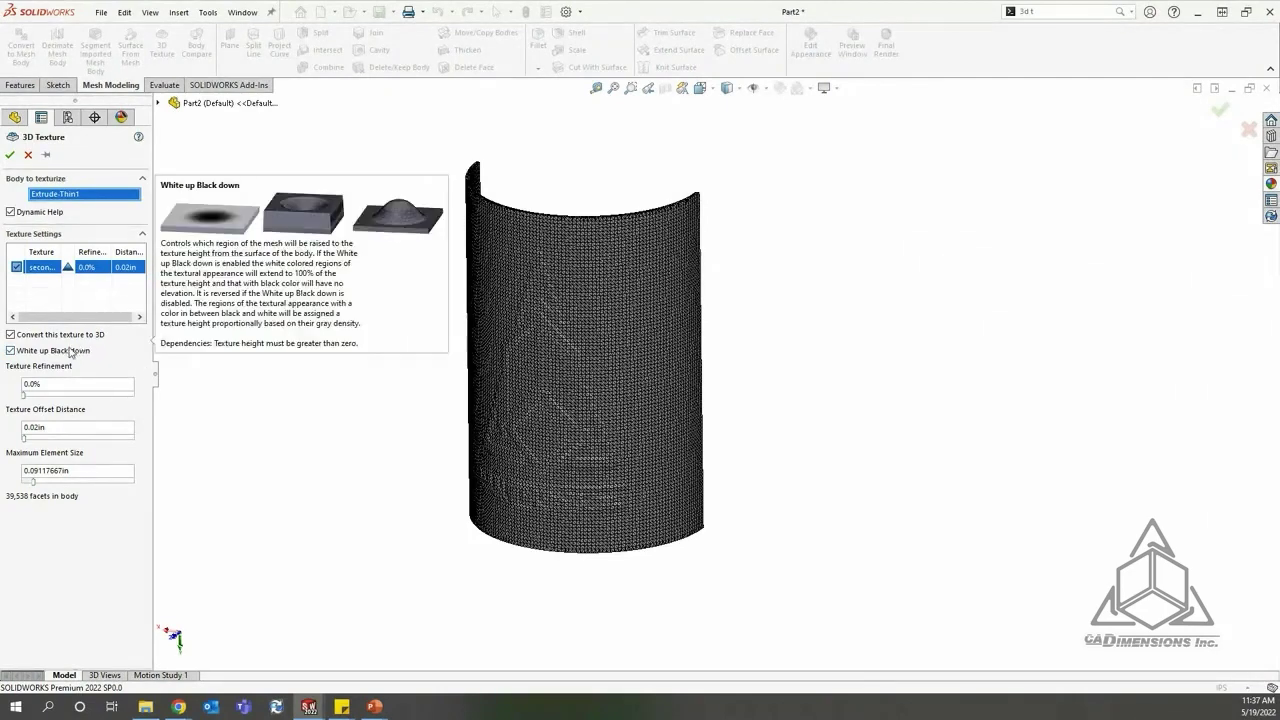
left_click(66, 352)
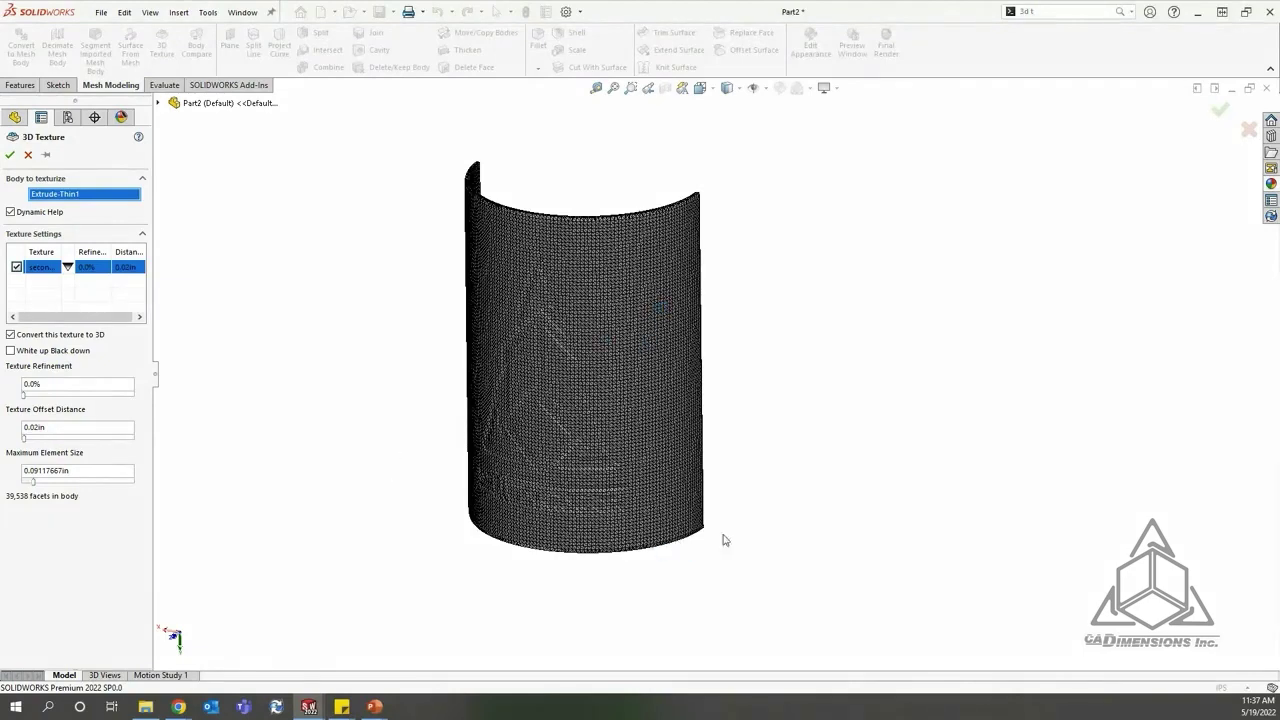
middle_click_drag(797, 386, 823, 366)
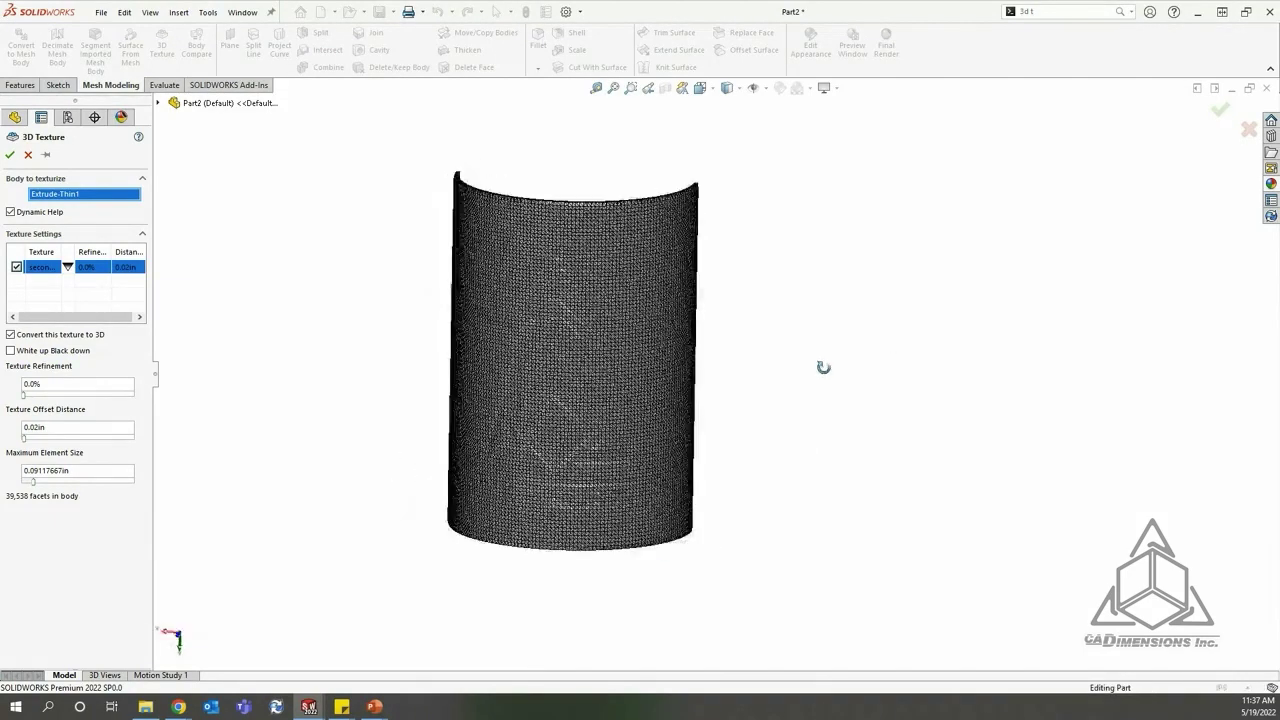
scroll(574, 330, "down", 5)
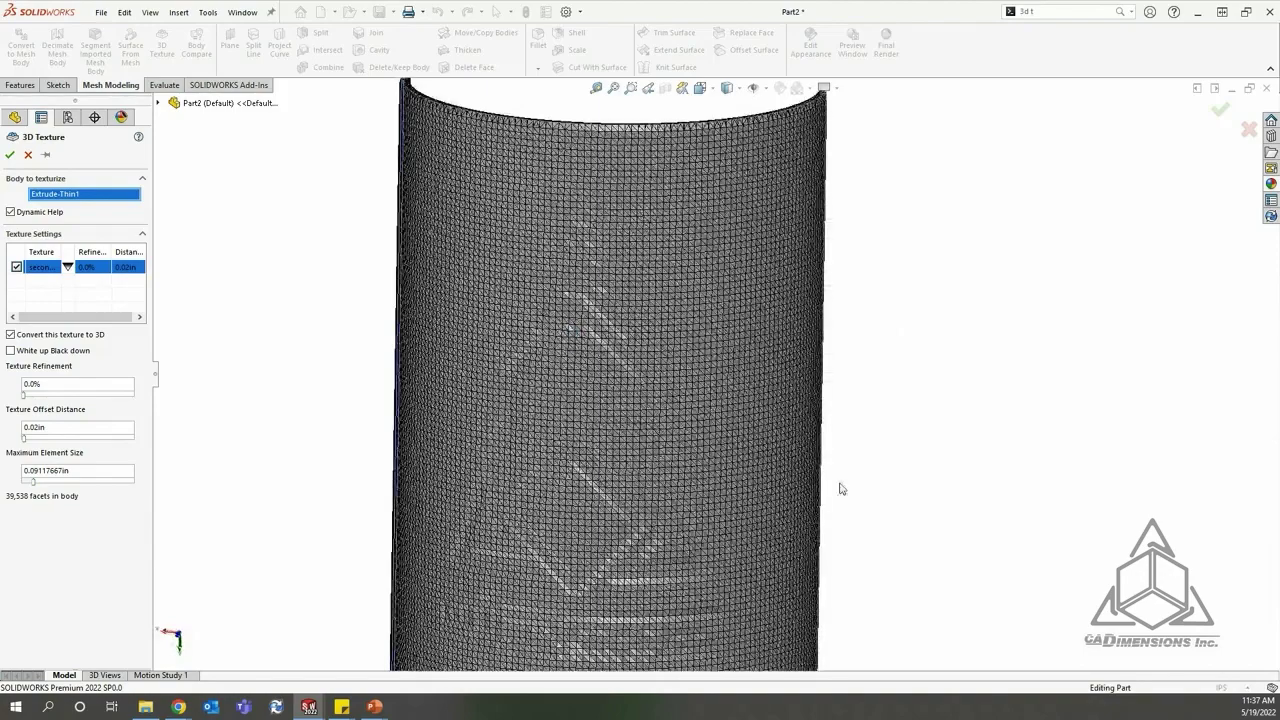
middle_click_drag(841, 488, 677, 128)
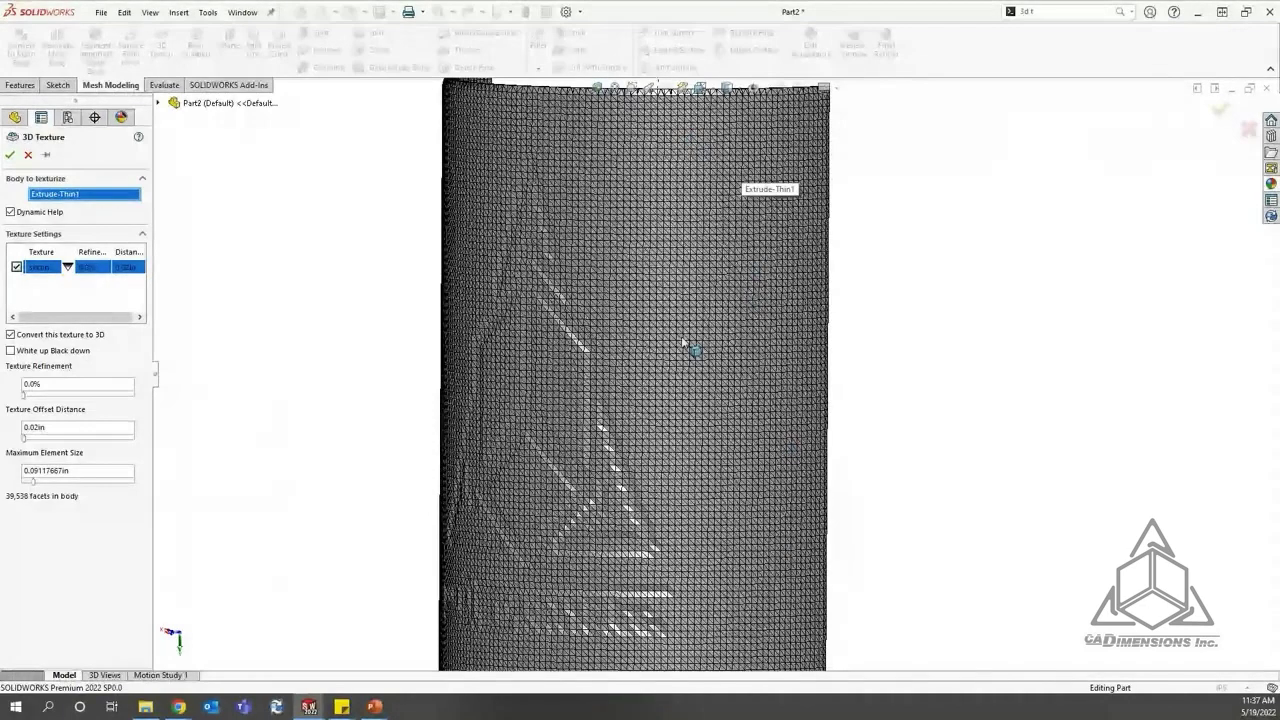
middle_click_drag(684, 344, 920, 420)
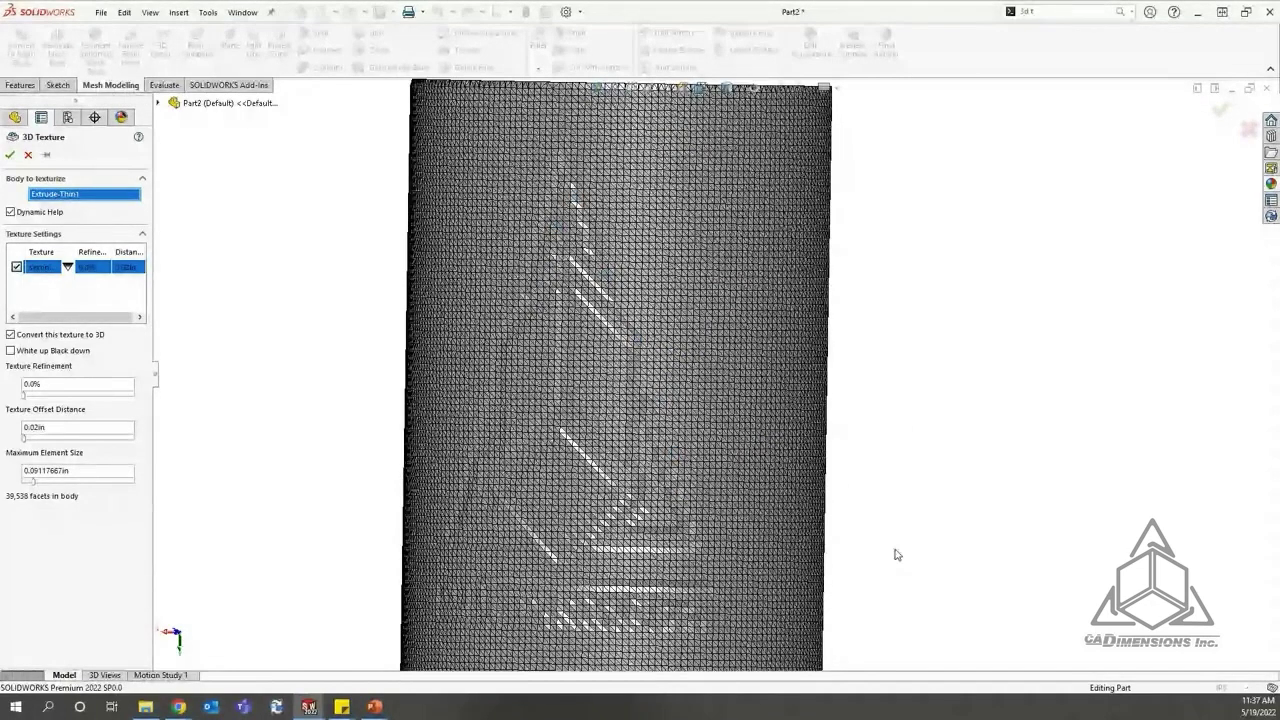
middle_click_drag(897, 555, 949, 487)
Step: Raise the logo's texture refinement to 68.9% and inspect the refined facets up close
mouse_move(105, 389)
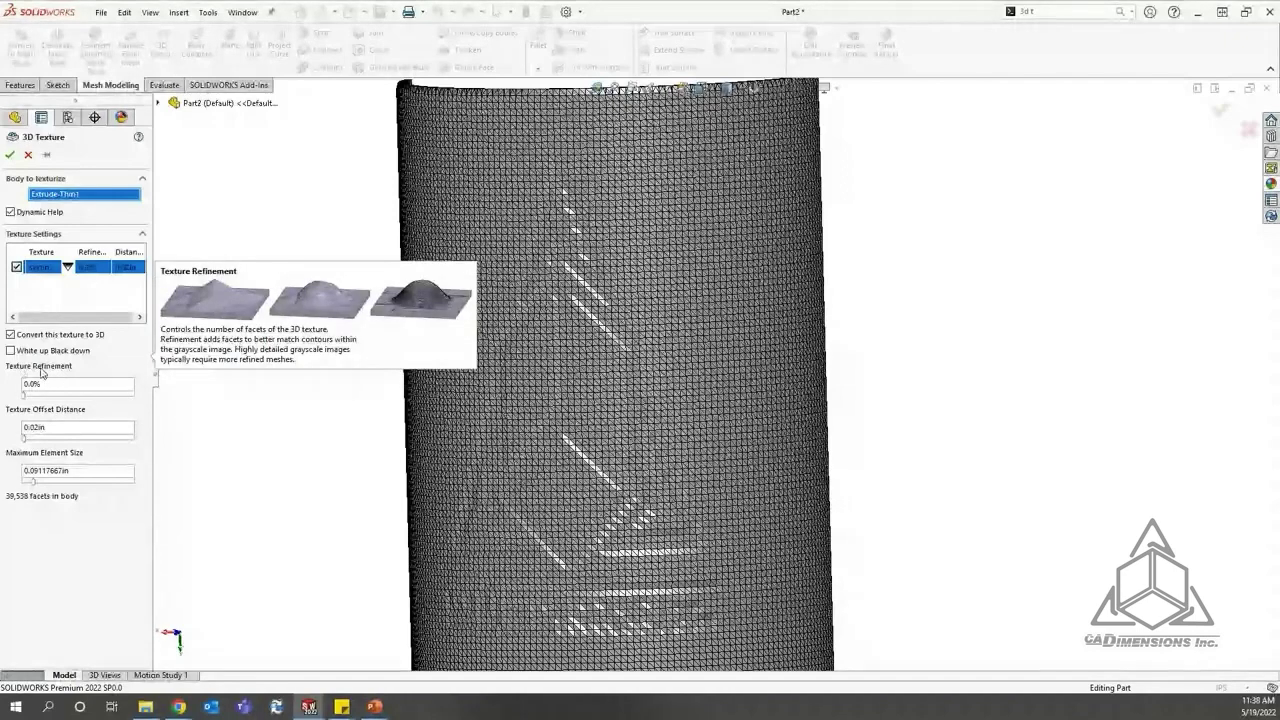
left_click(66, 431)
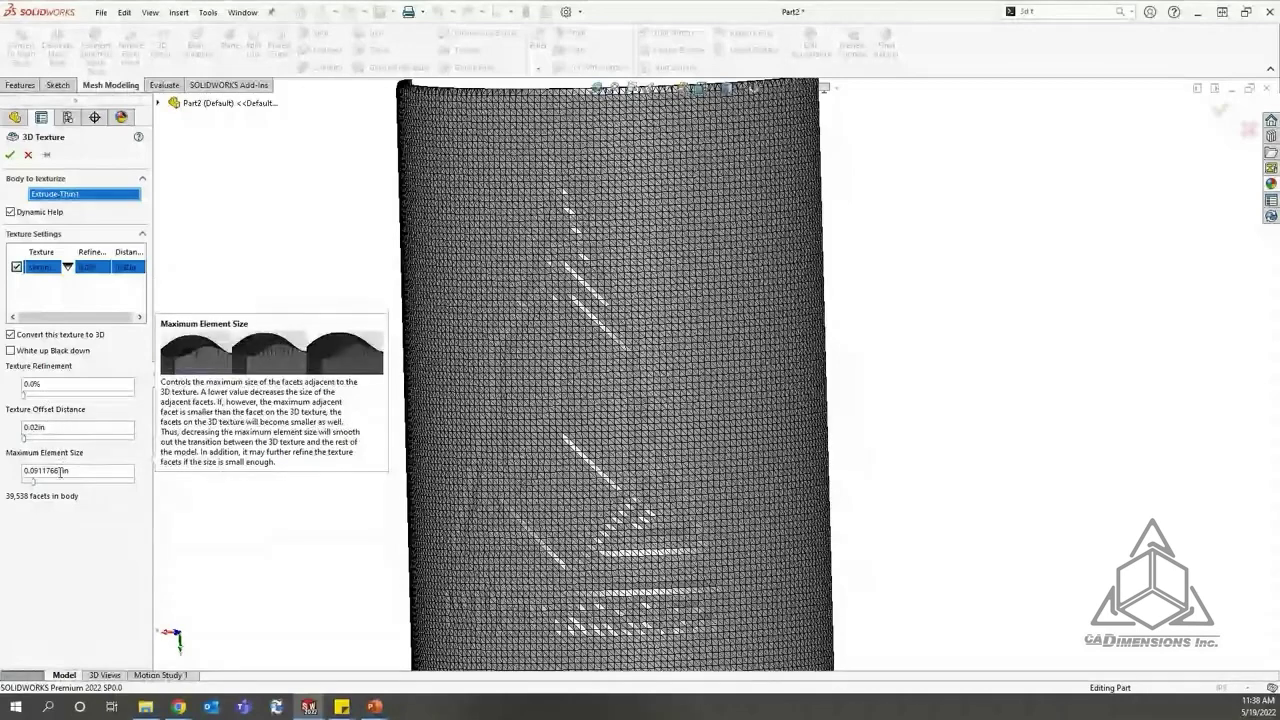
mouse_move(61, 390)
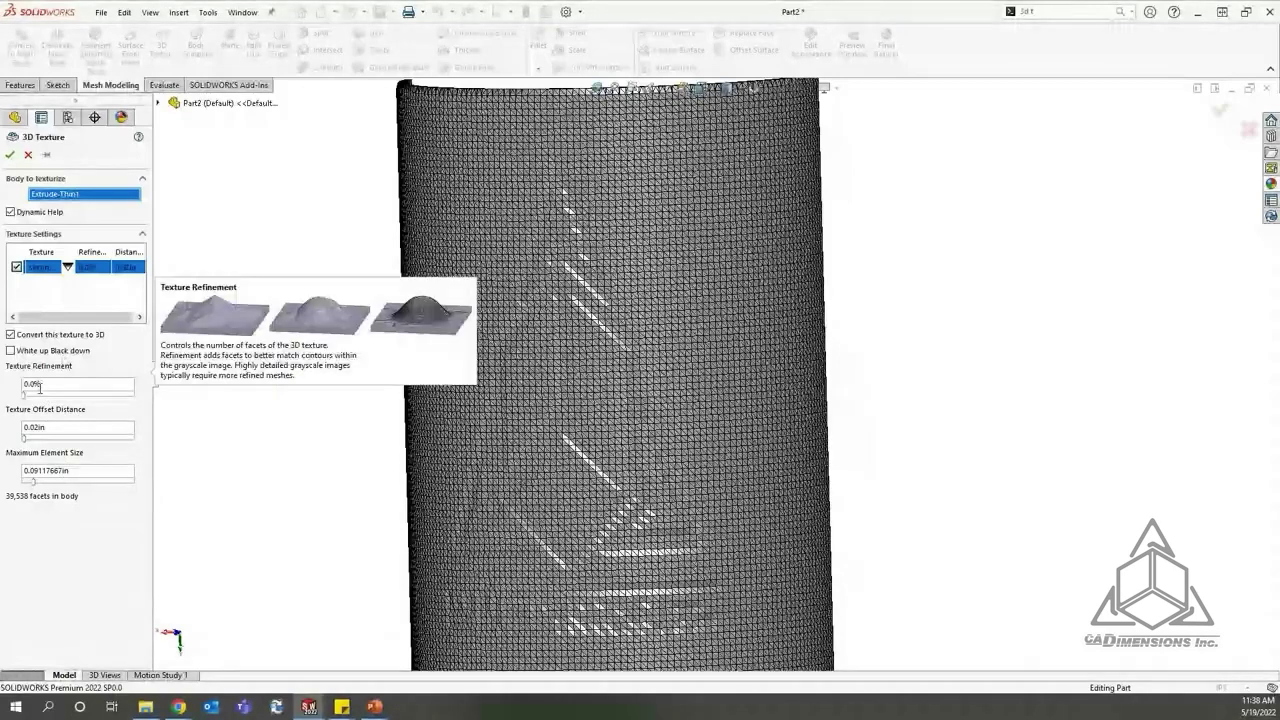
left_click(61, 392)
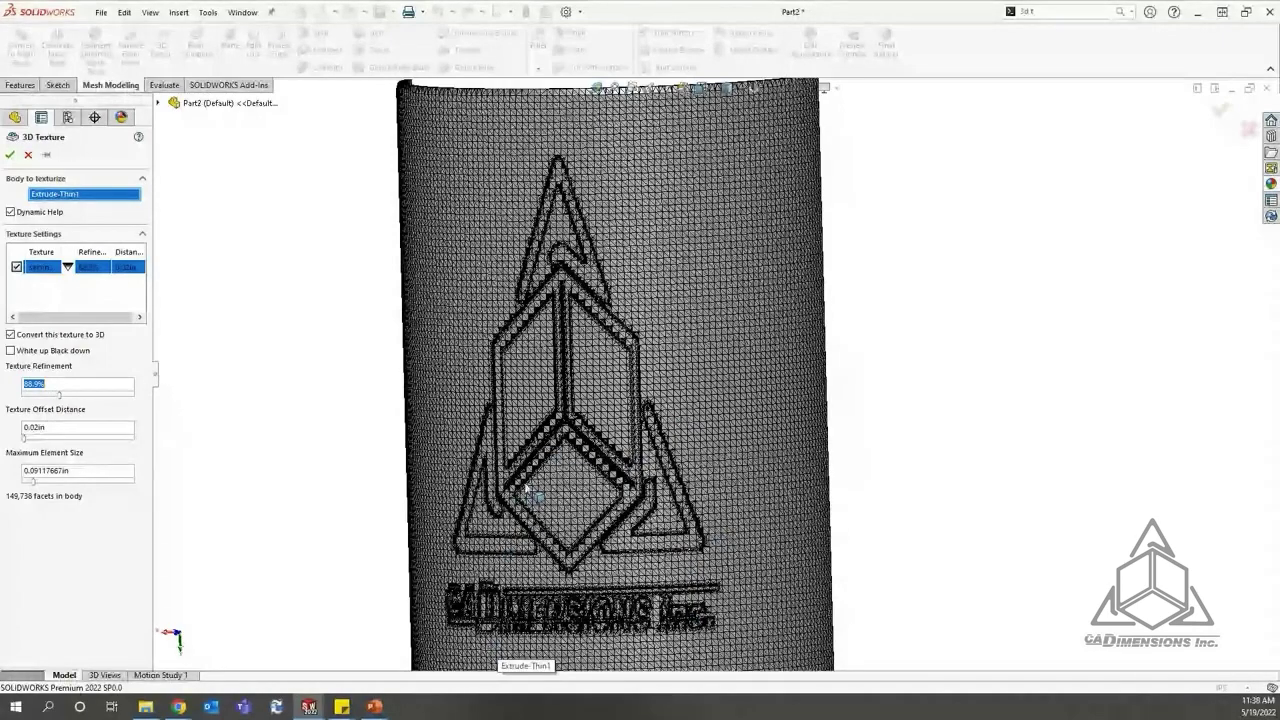
scroll(570, 445, "down", 5)
scroll(630, 360, "down", 3)
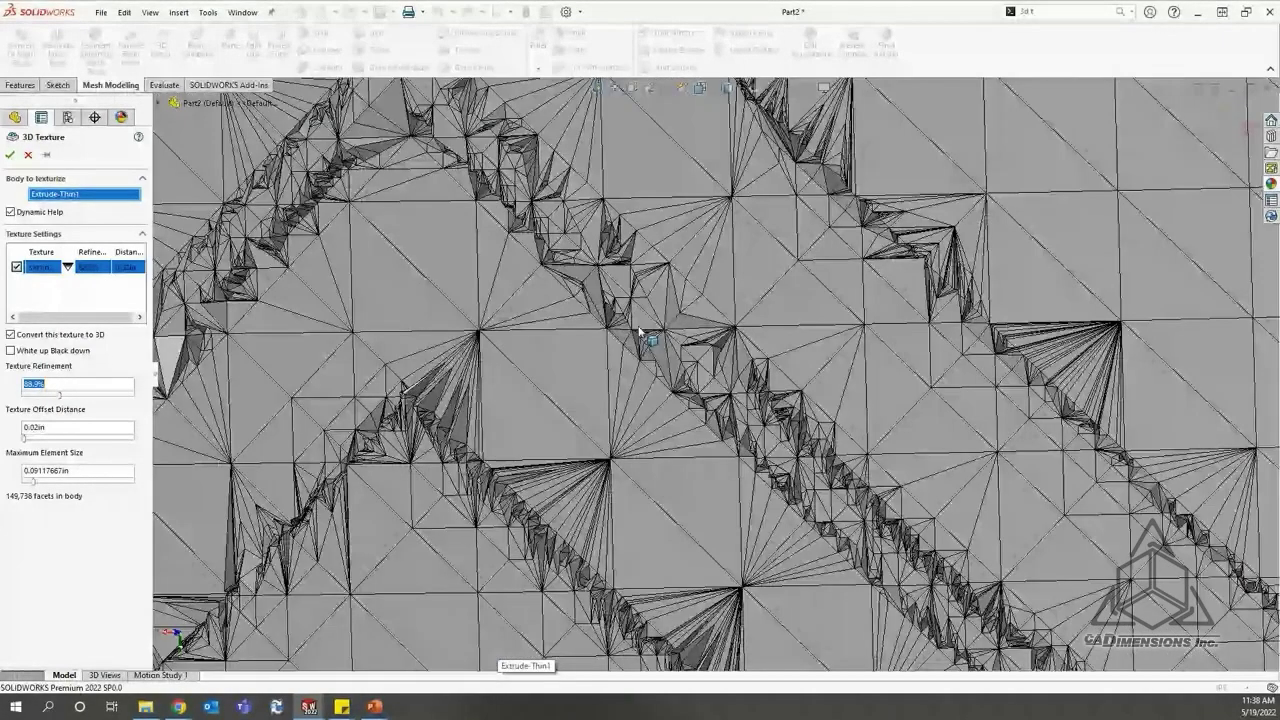
scroll(640, 331, "down", 2)
middle_click_drag(538, 250, 1019, 510)
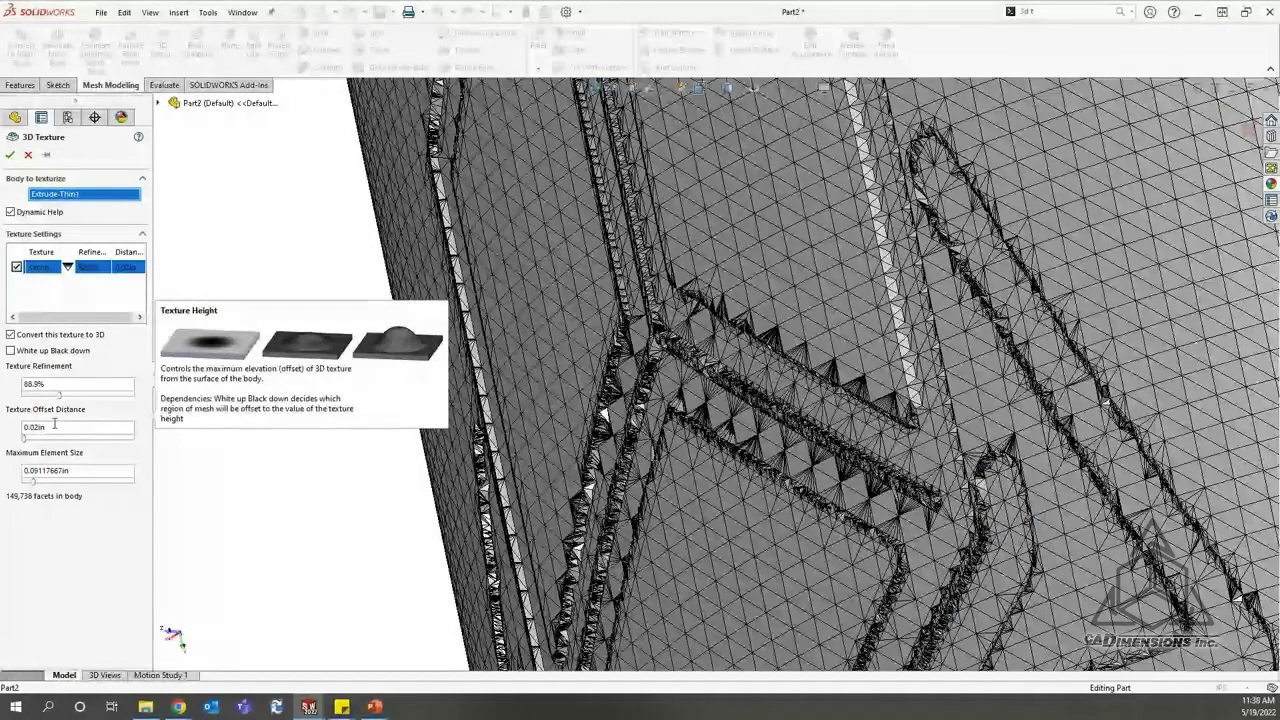
Step: Set the logo's texture offset distance to .03125 in
middle_click_drag(662, 384, 509, 340)
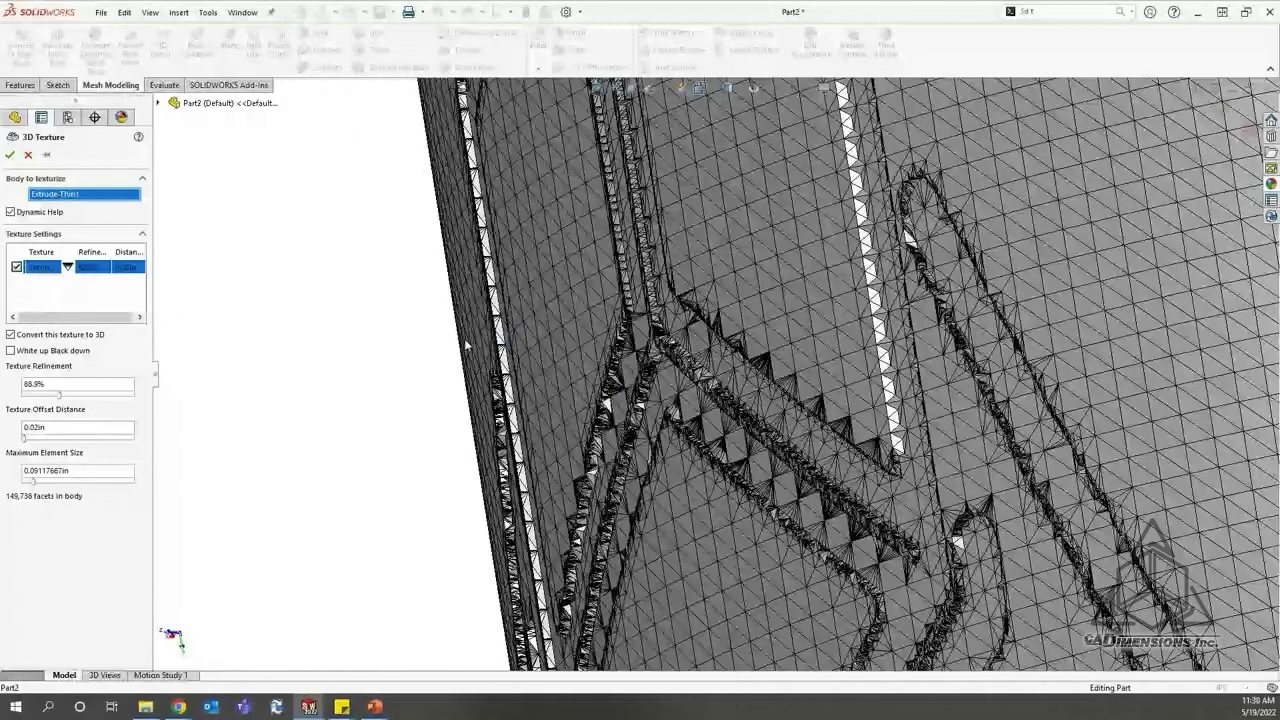
left_click(54, 428)
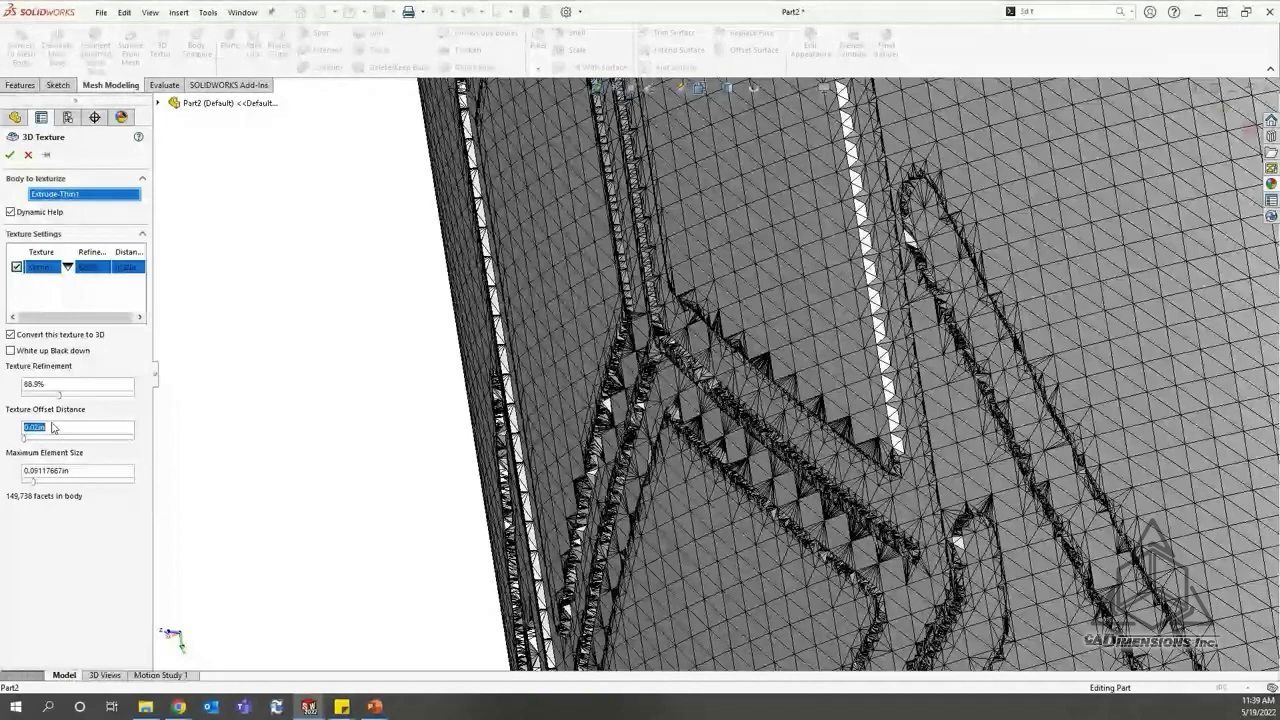
key("BackSpace")
type(".03125")
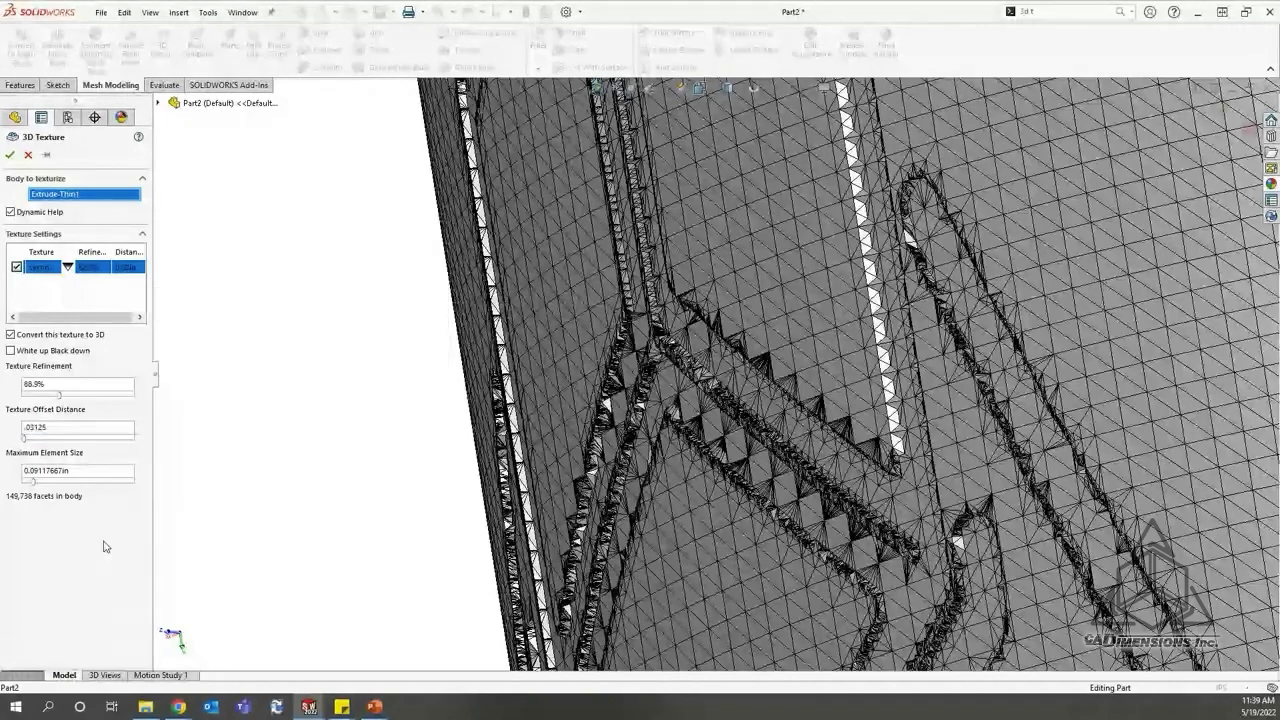
key("Return")
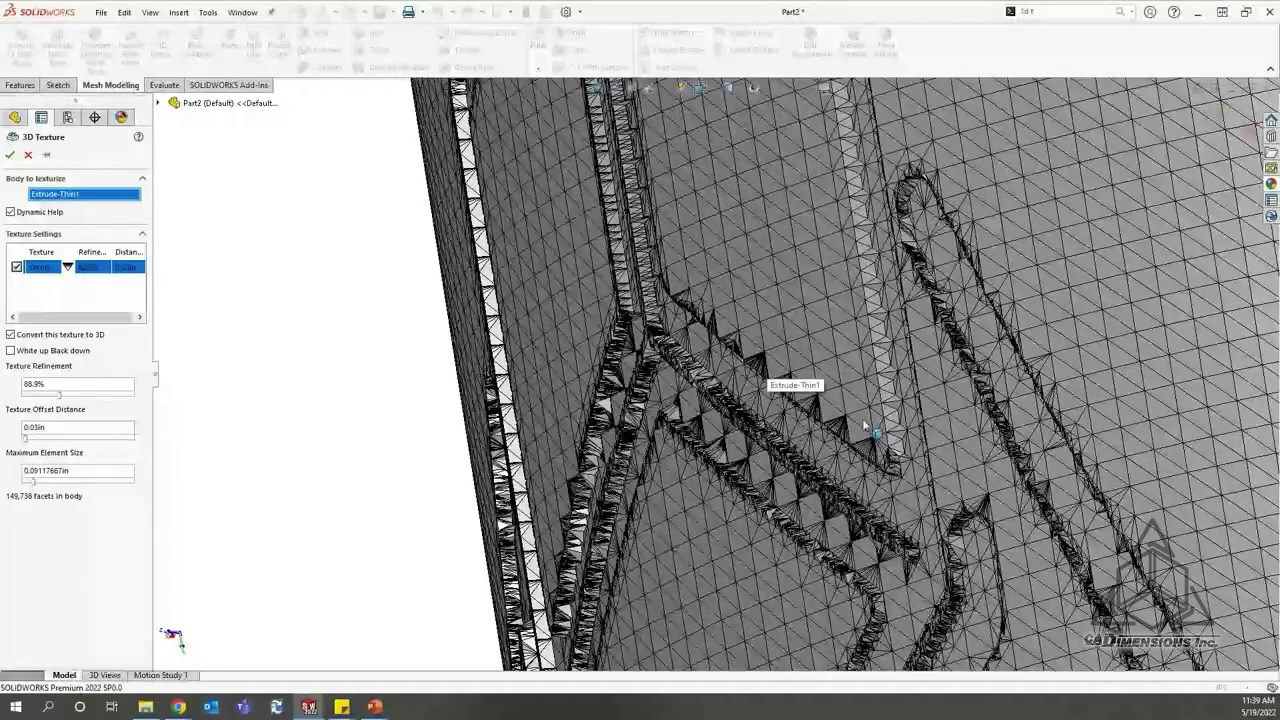
Step: Set the logo texture's maximum element size to .01 in
mouse_move(100, 432)
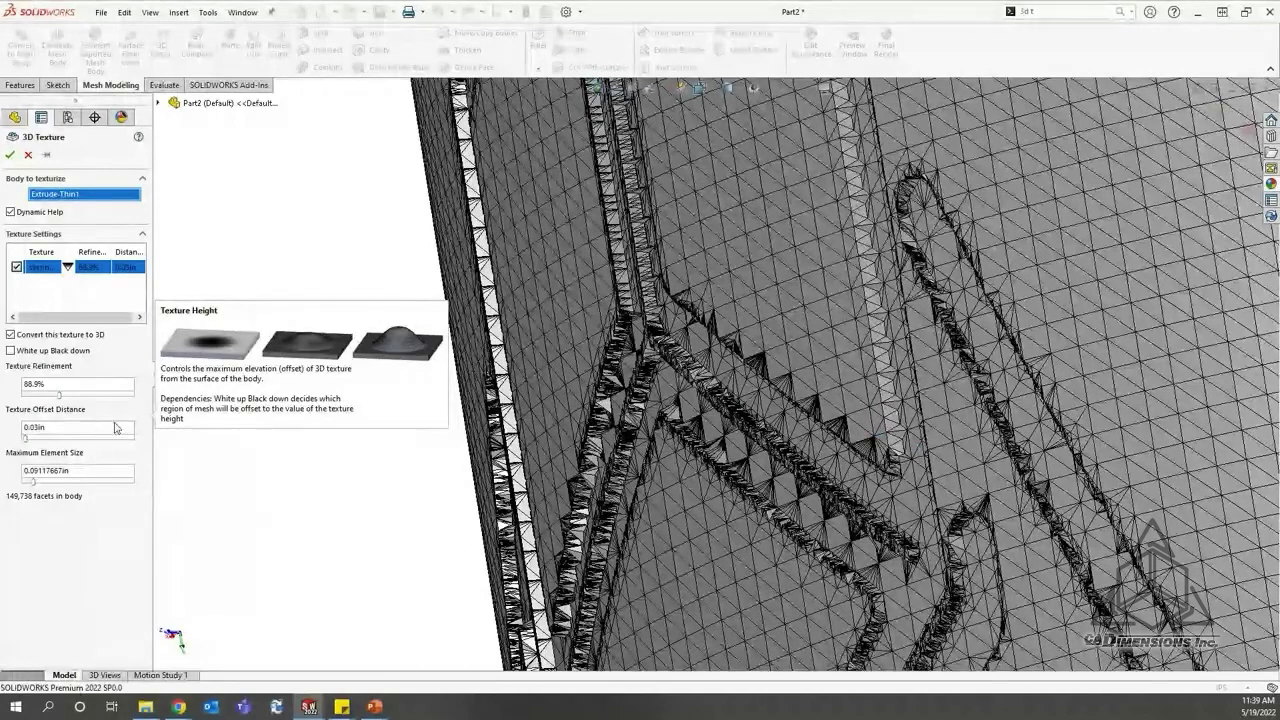
mouse_move(85, 471)
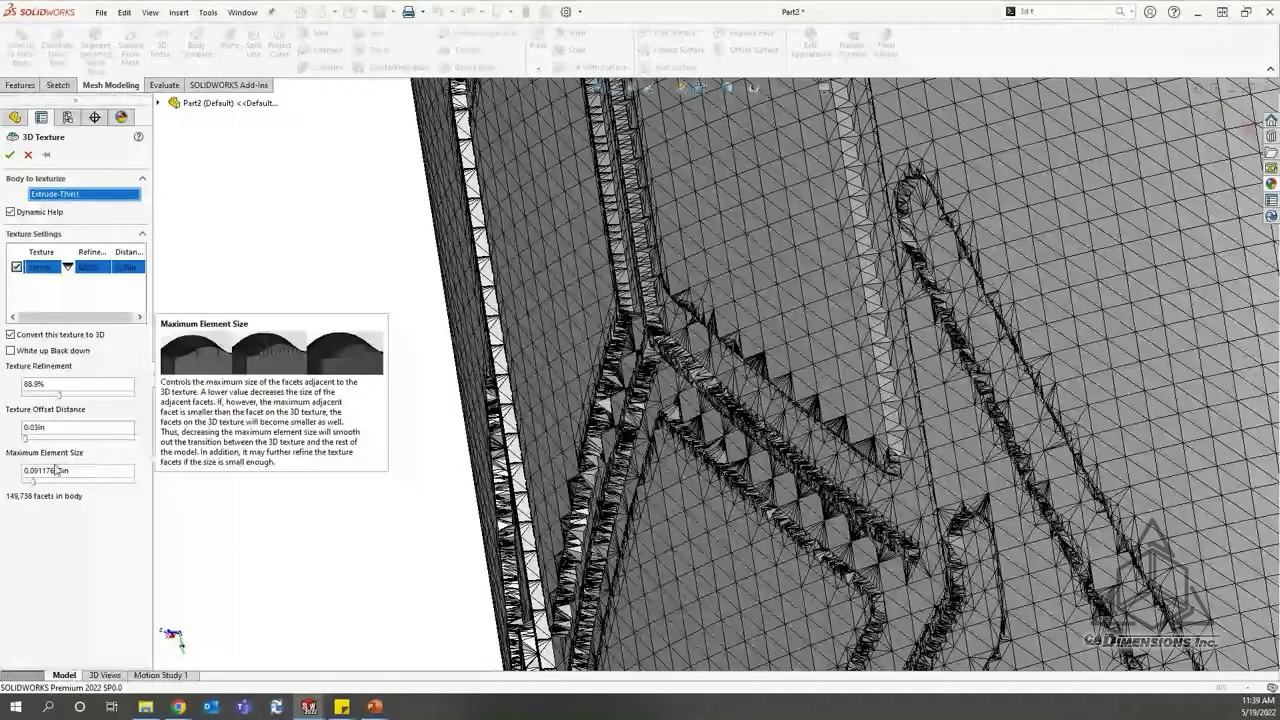
left_click(74, 470)
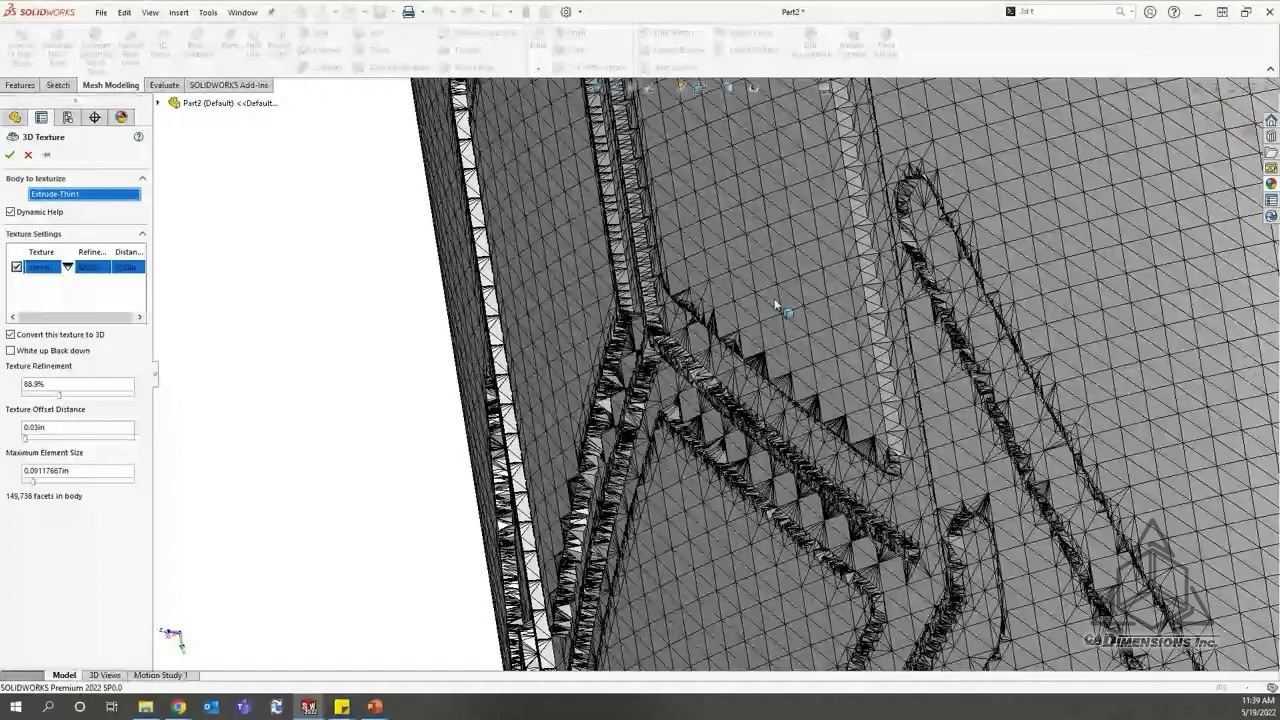
mouse_move(91, 467)
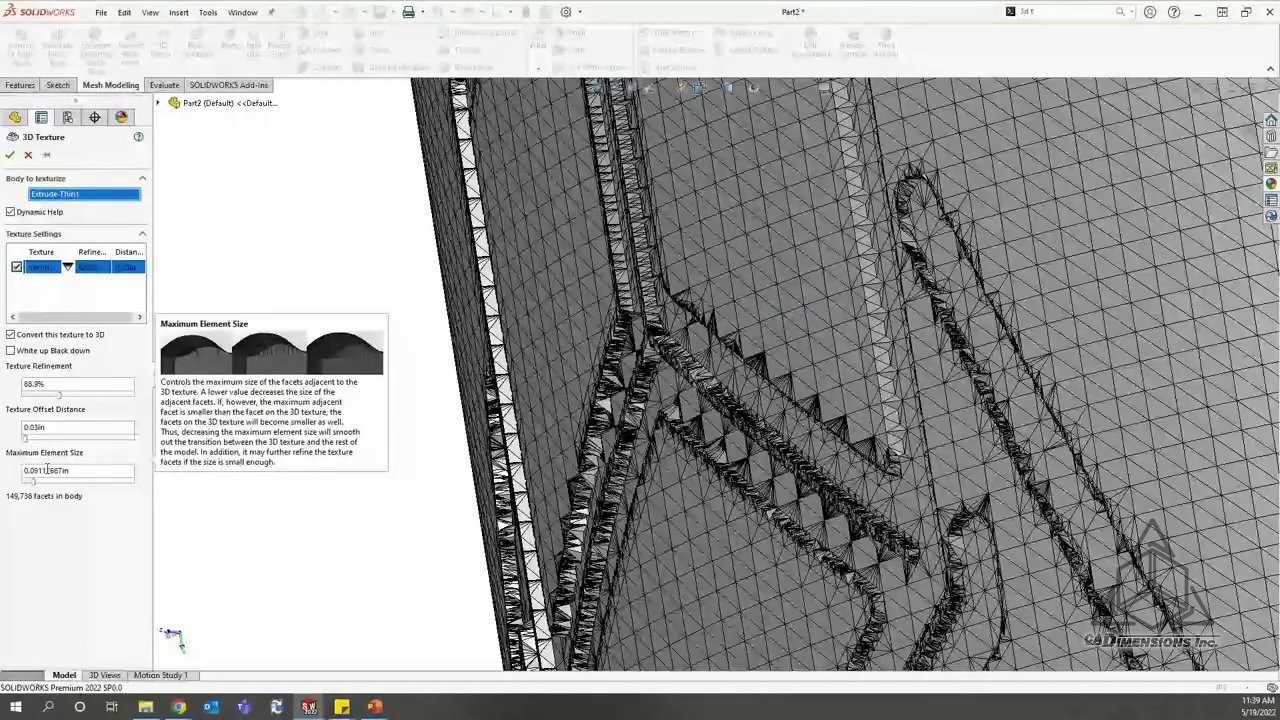
left_click_drag(38, 470, 7, 470)
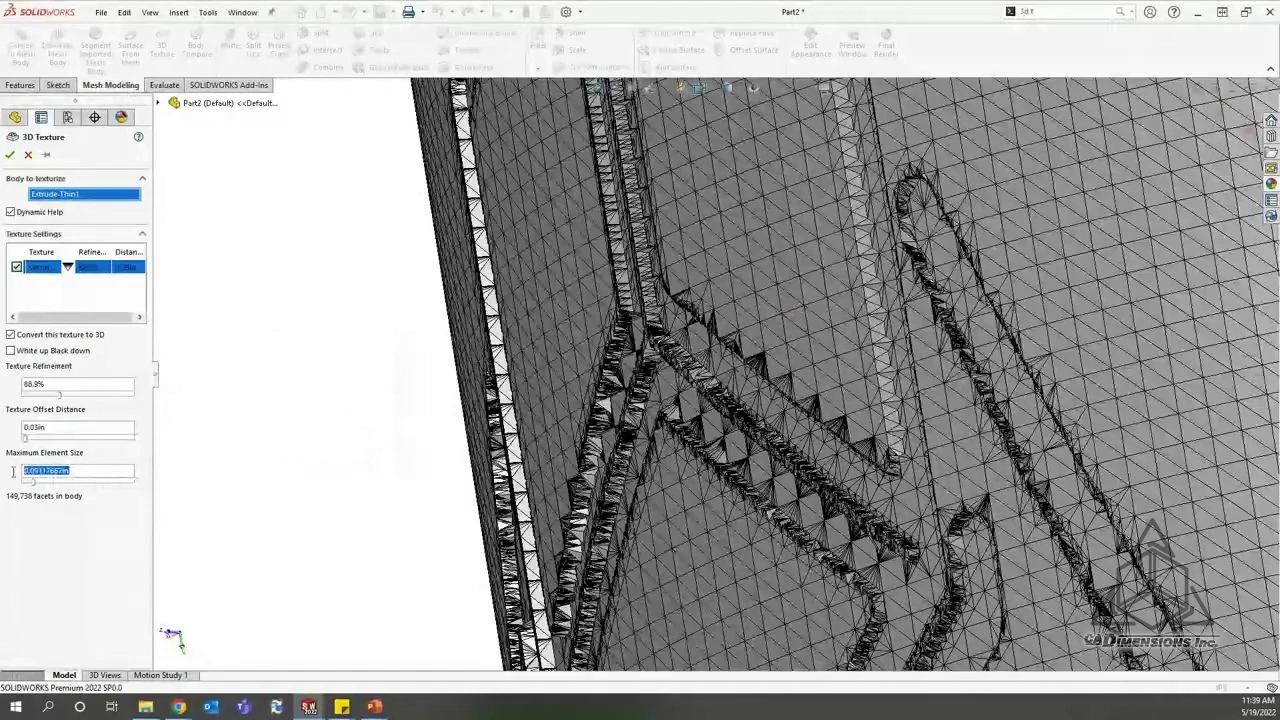
type(".01")
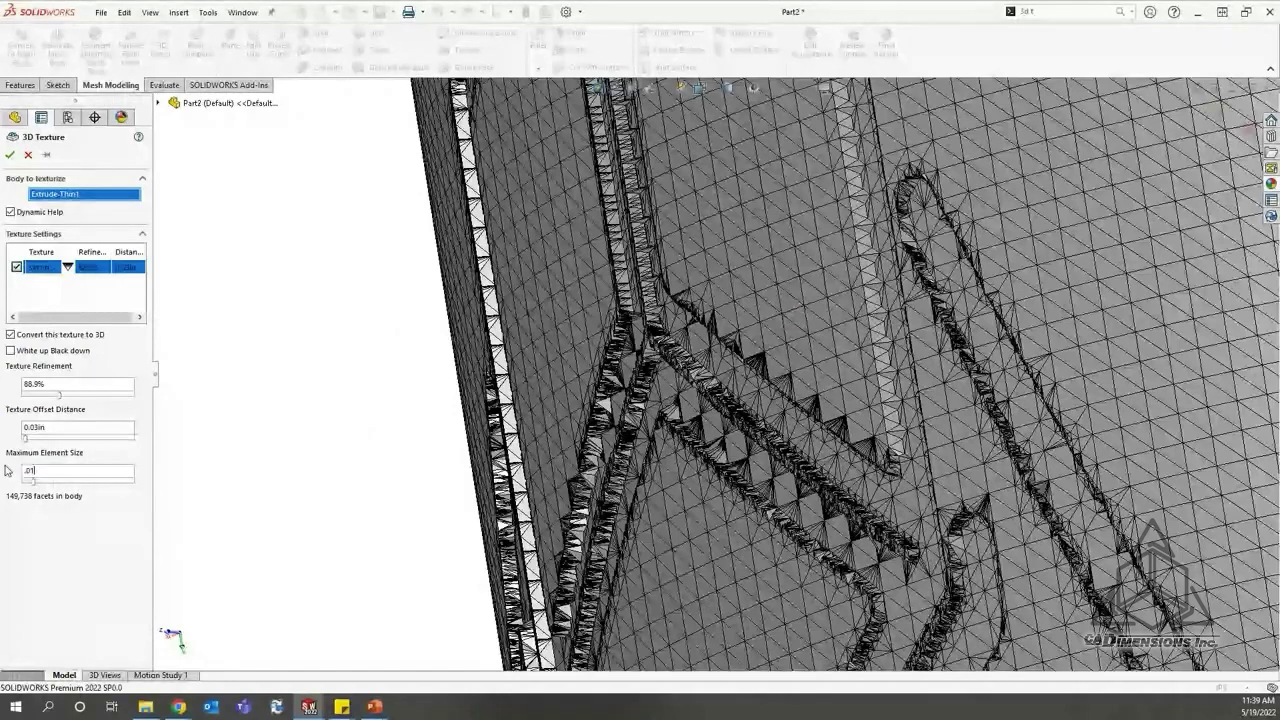
key("Return")
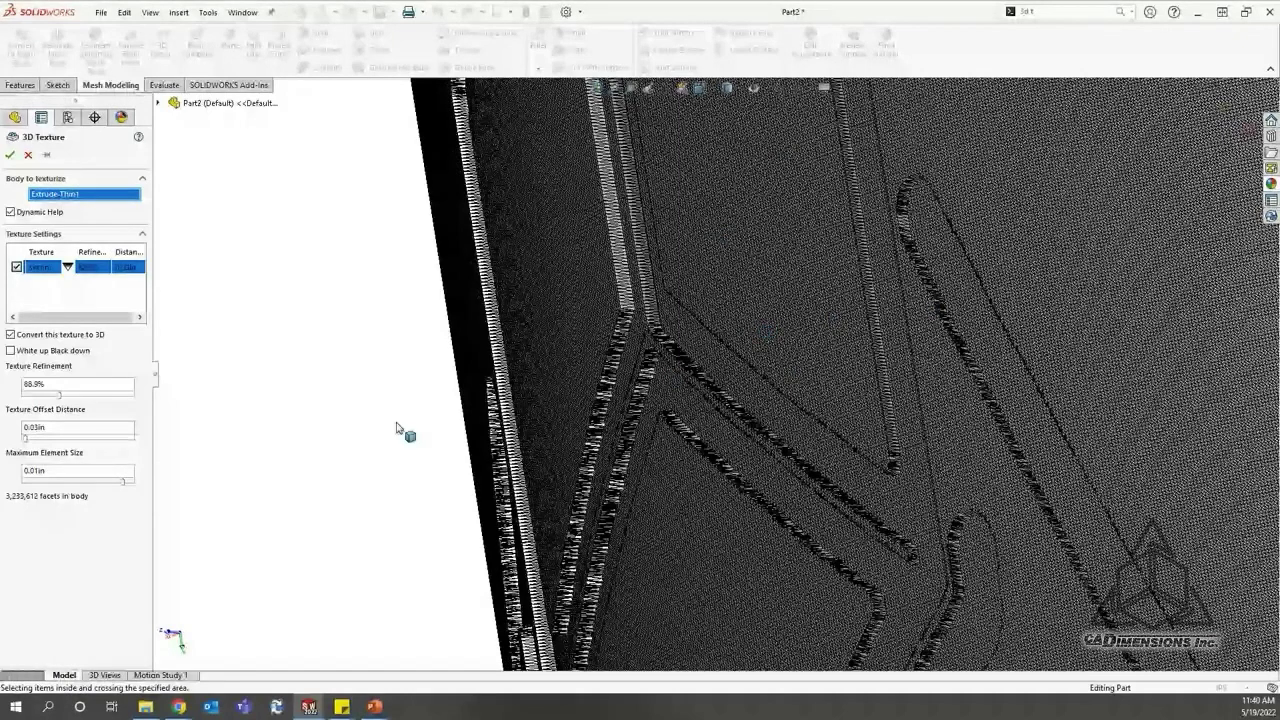
Step: Set the logo texture's maximum element size to .06 in, then accept the 3D Texture
left_click(86, 468)
left_click_drag(86, 468, 18, 476)
type(".06")
key("Return")
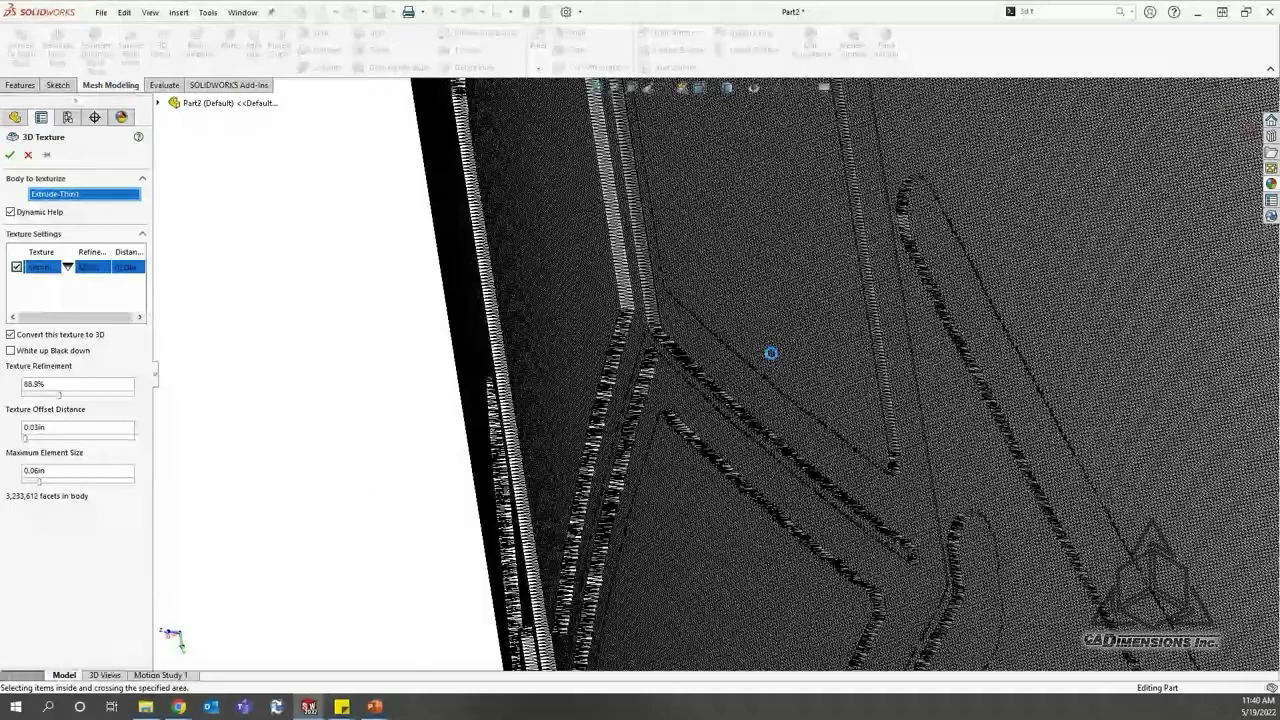
scroll(848, 403, "up", 5)
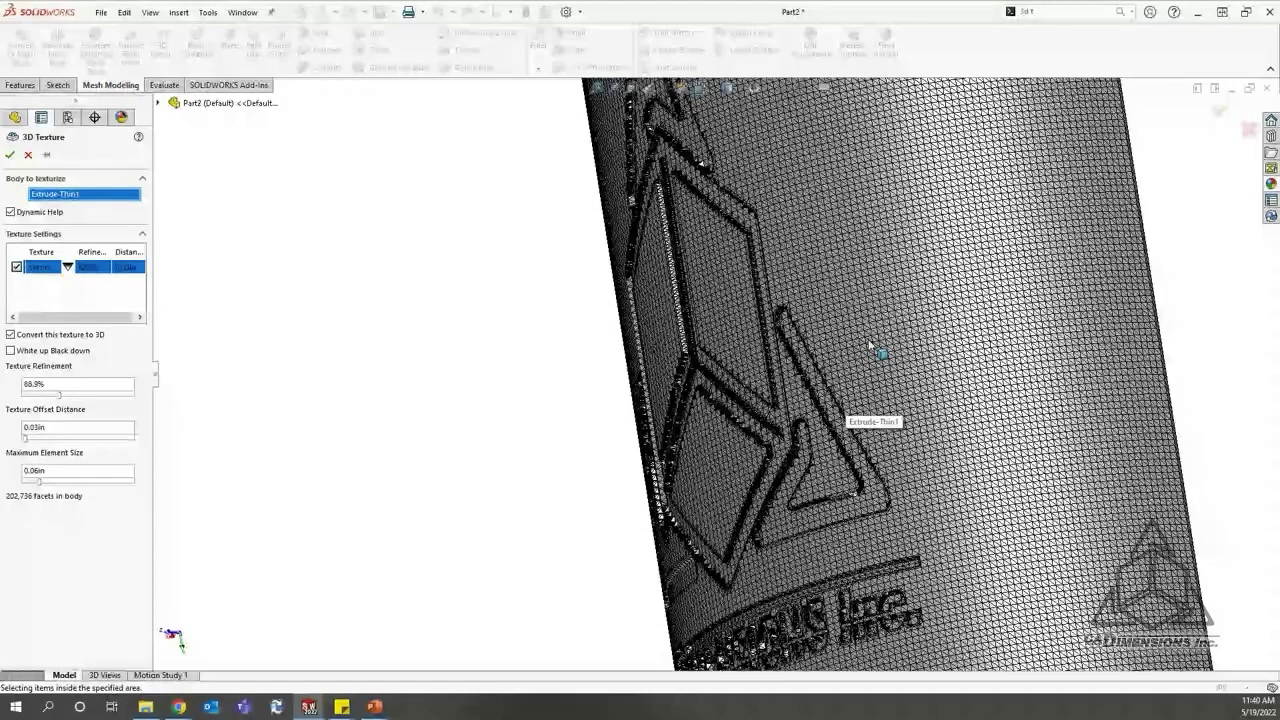
middle_click_drag(870, 345, 842, 339)
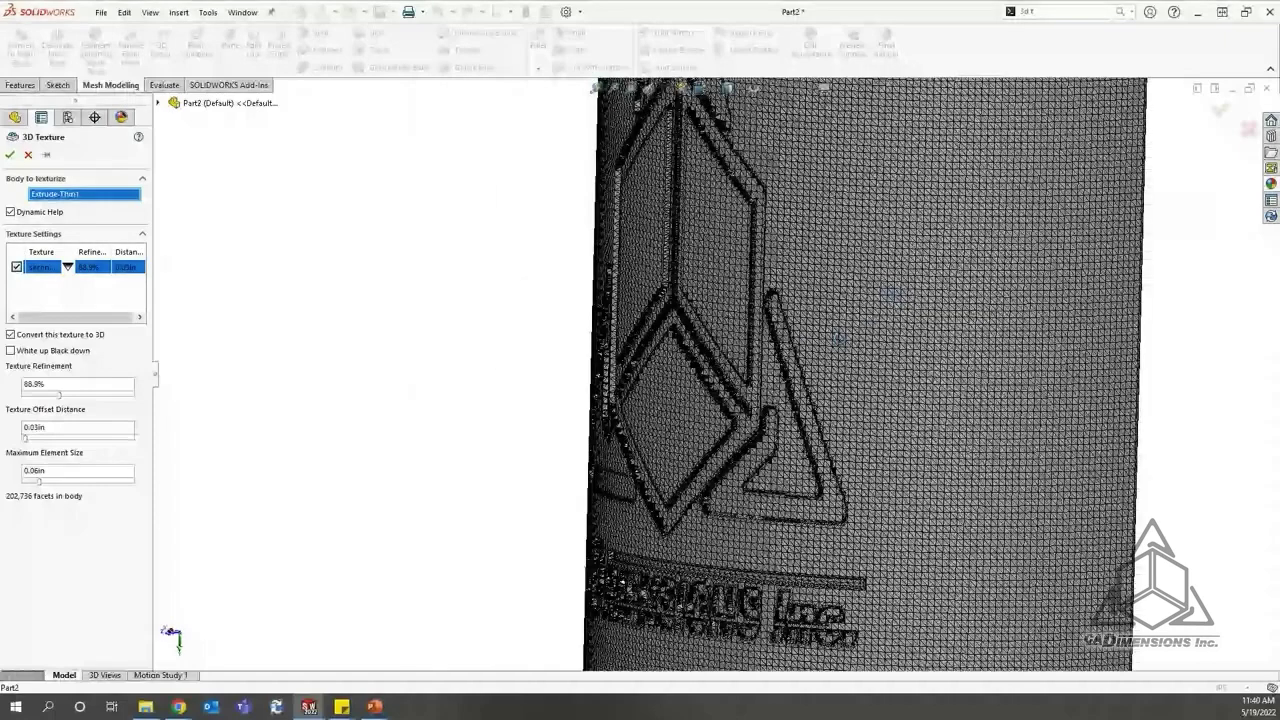
scroll(799, 377, "up", 5)
mouse_move(799, 377)
middle_mouse_down()
mouse_move(862, 337)
mouse_move(819, 377)
mouse_move(860, 335)
mouse_move(820, 340)
mouse_move(811, 360)
middle_mouse_up()
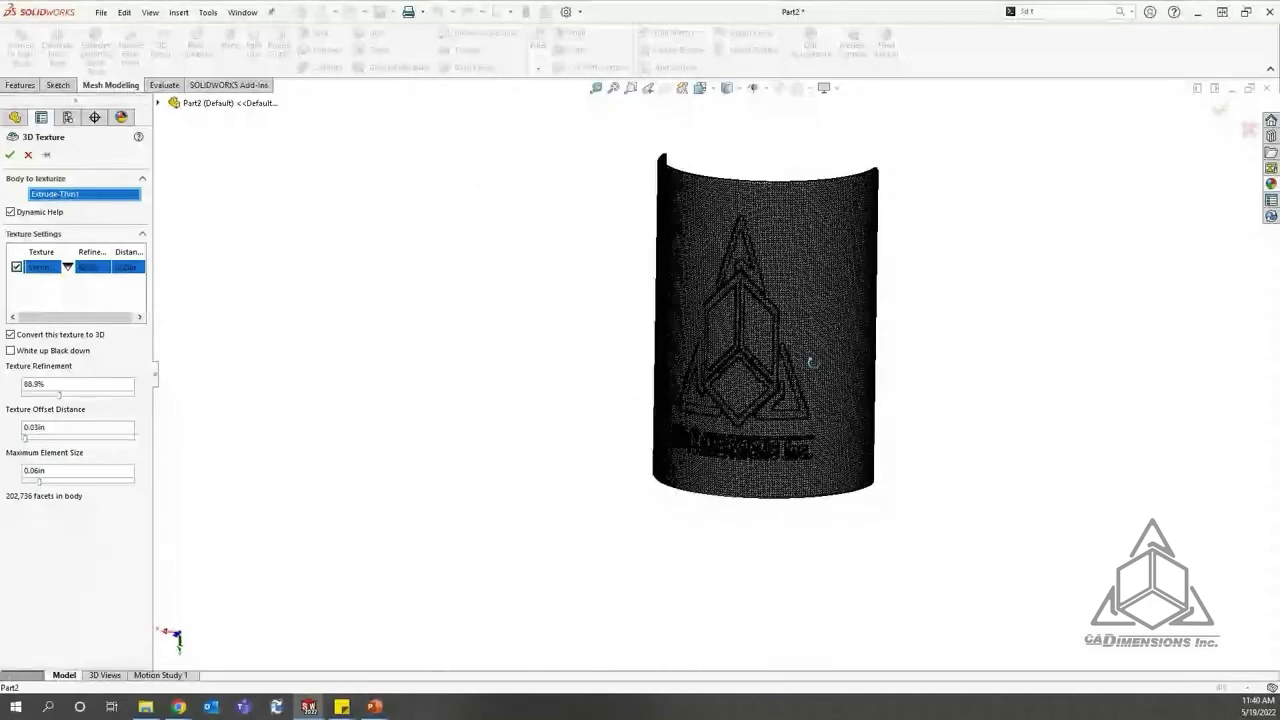
left_click(10, 155)
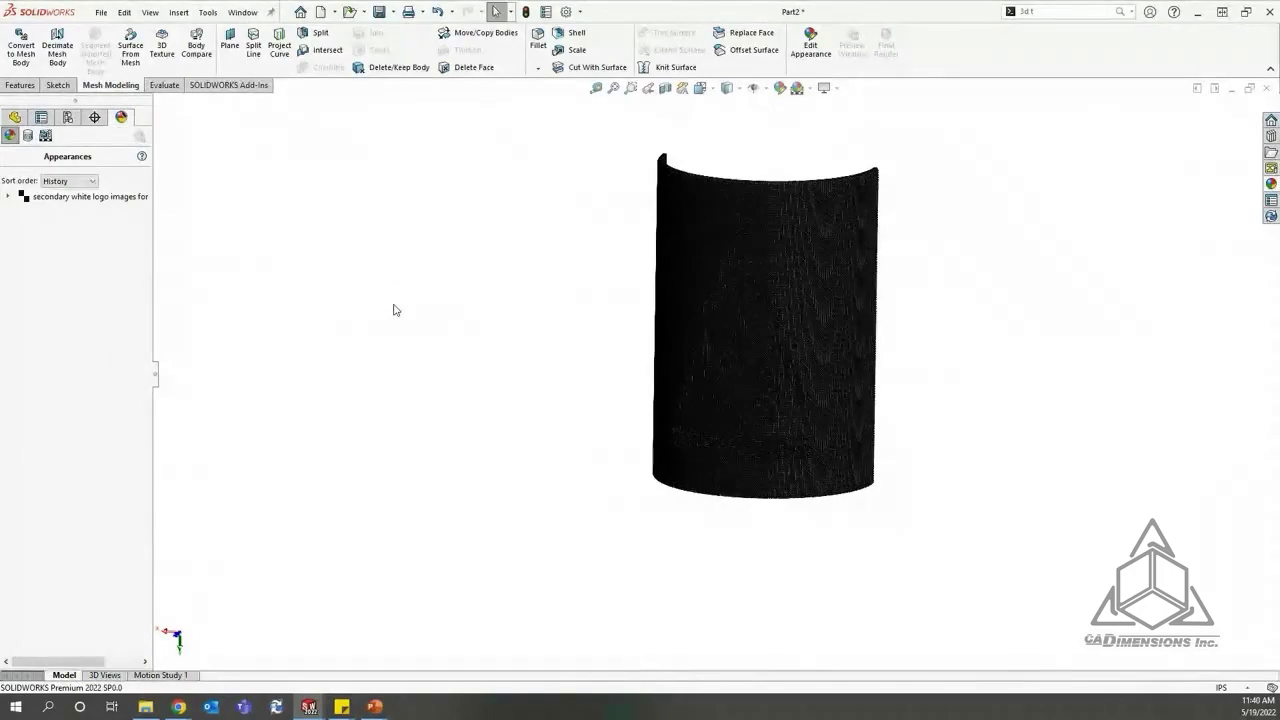
Step: Examine the textured mesh and compare the part's solid and graphic bodies in the feature tree
scroll(800, 329, "down", 3)
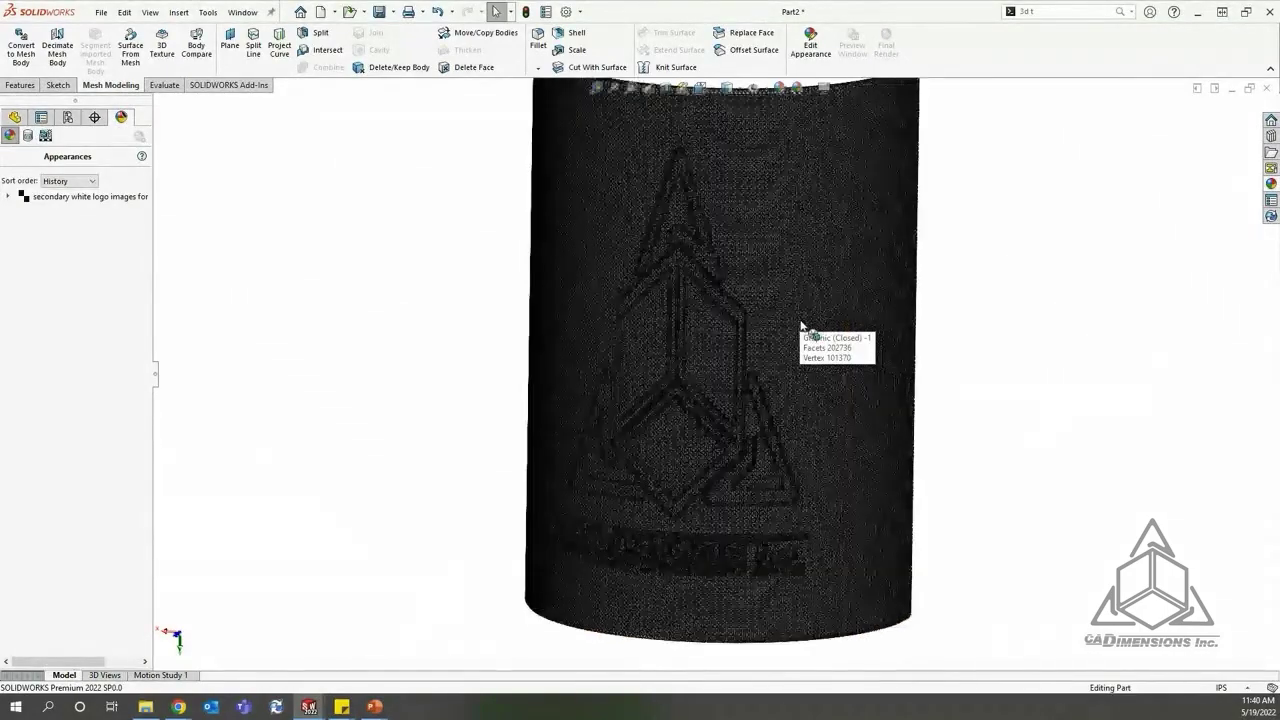
middle_click_drag(886, 451, 849, 314)
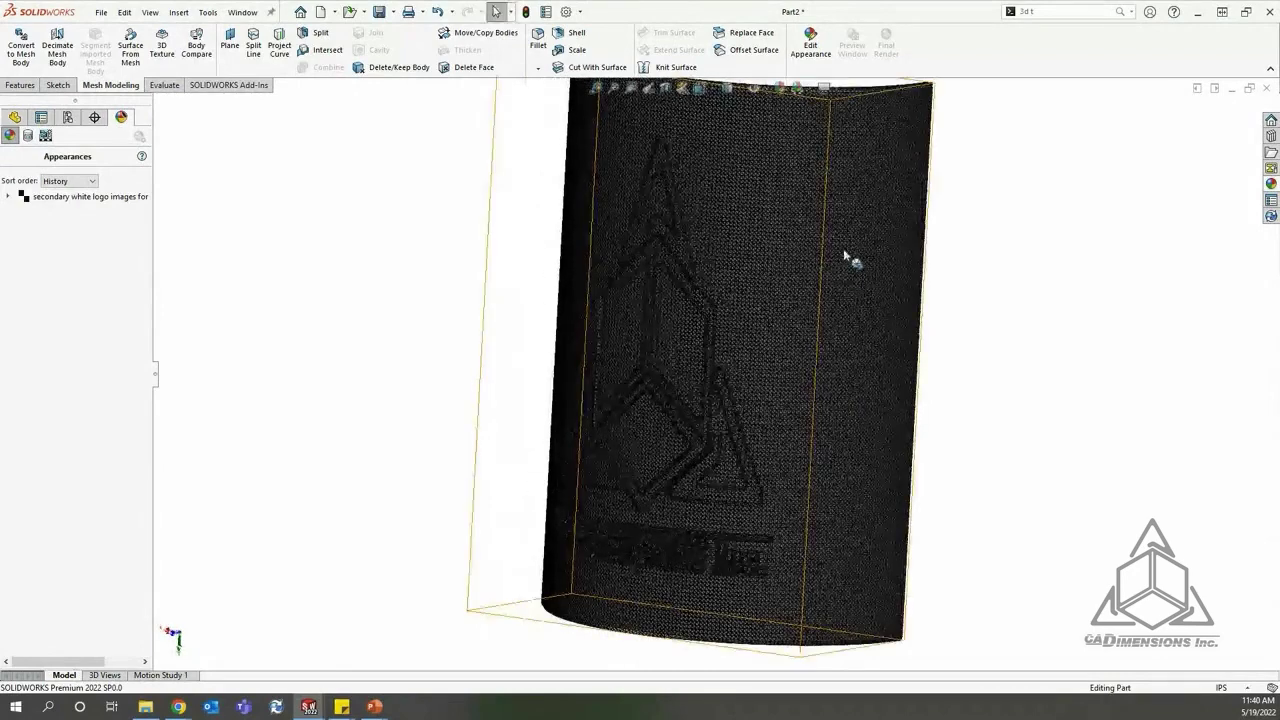
left_click(885, 295)
middle_click_drag(923, 334, 958, 310)
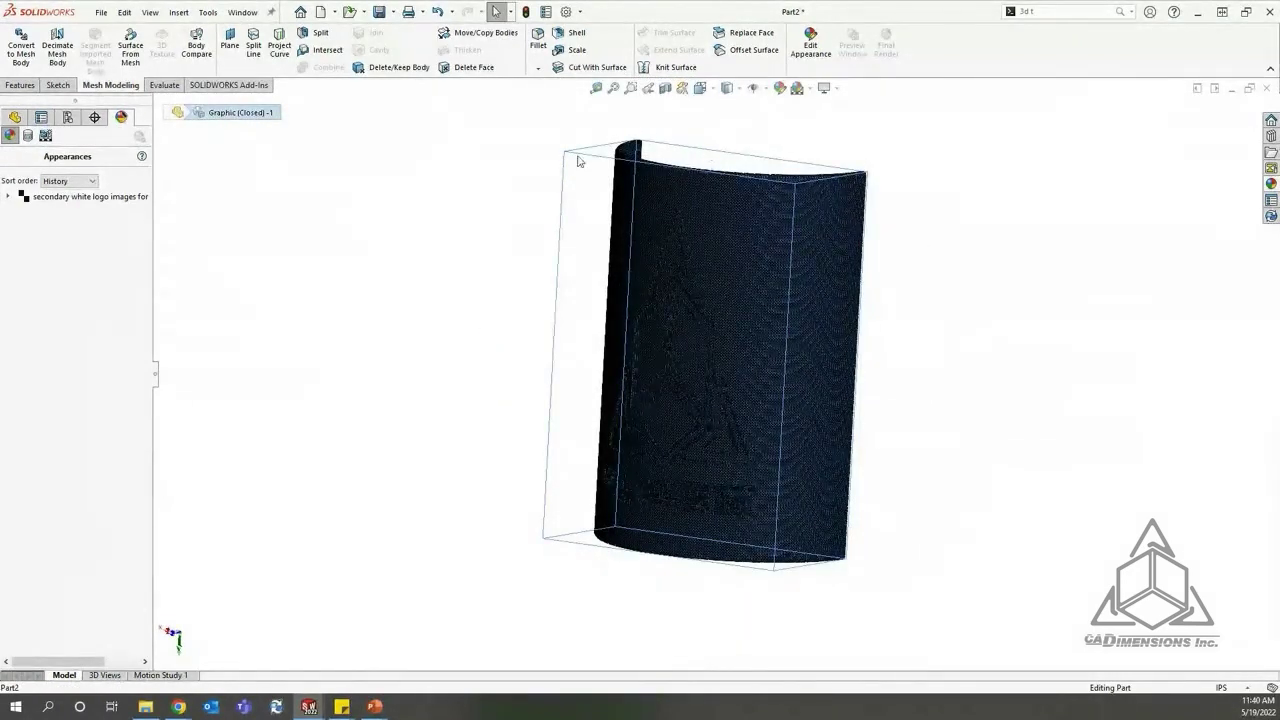
left_click(15, 118)
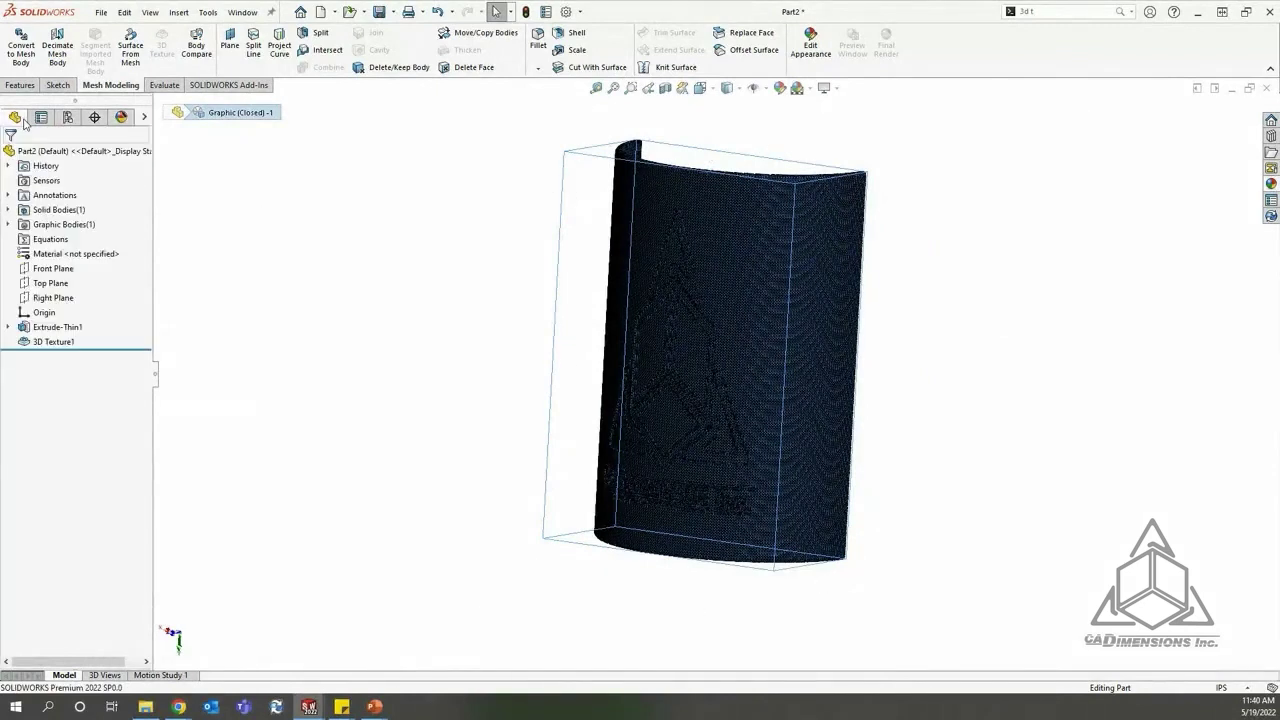
left_click(55, 211)
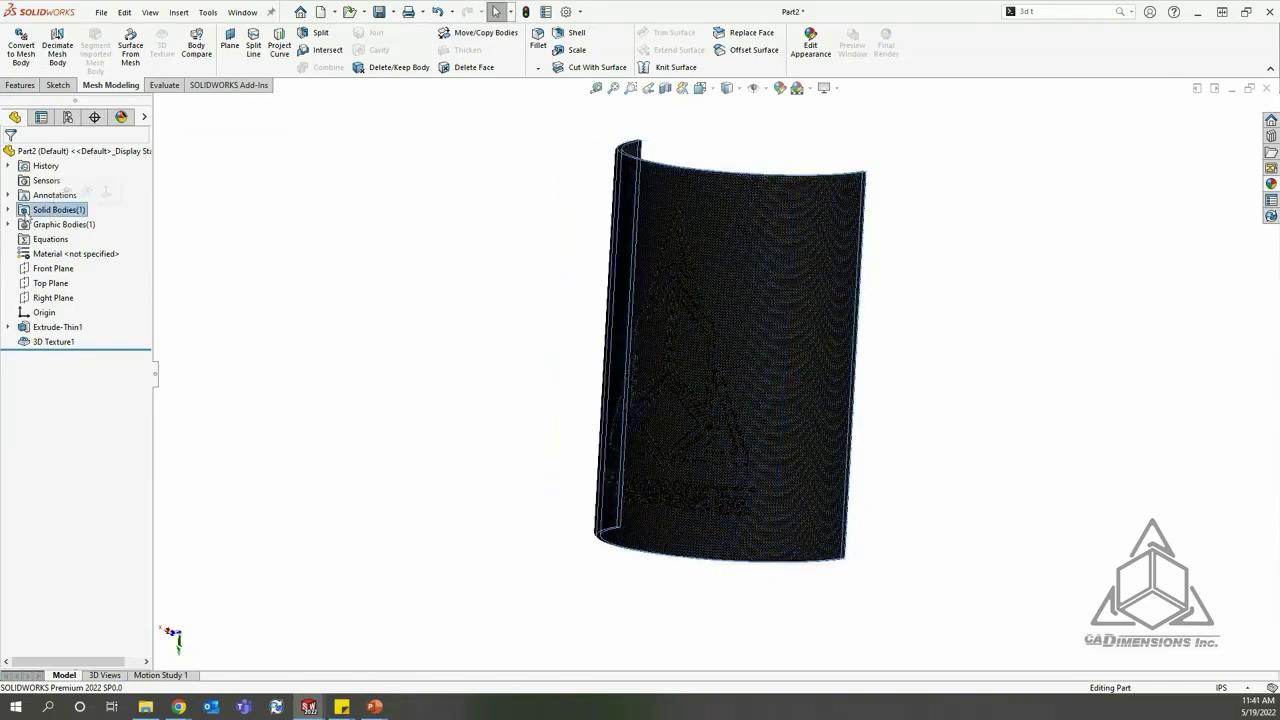
left_click(8, 209)
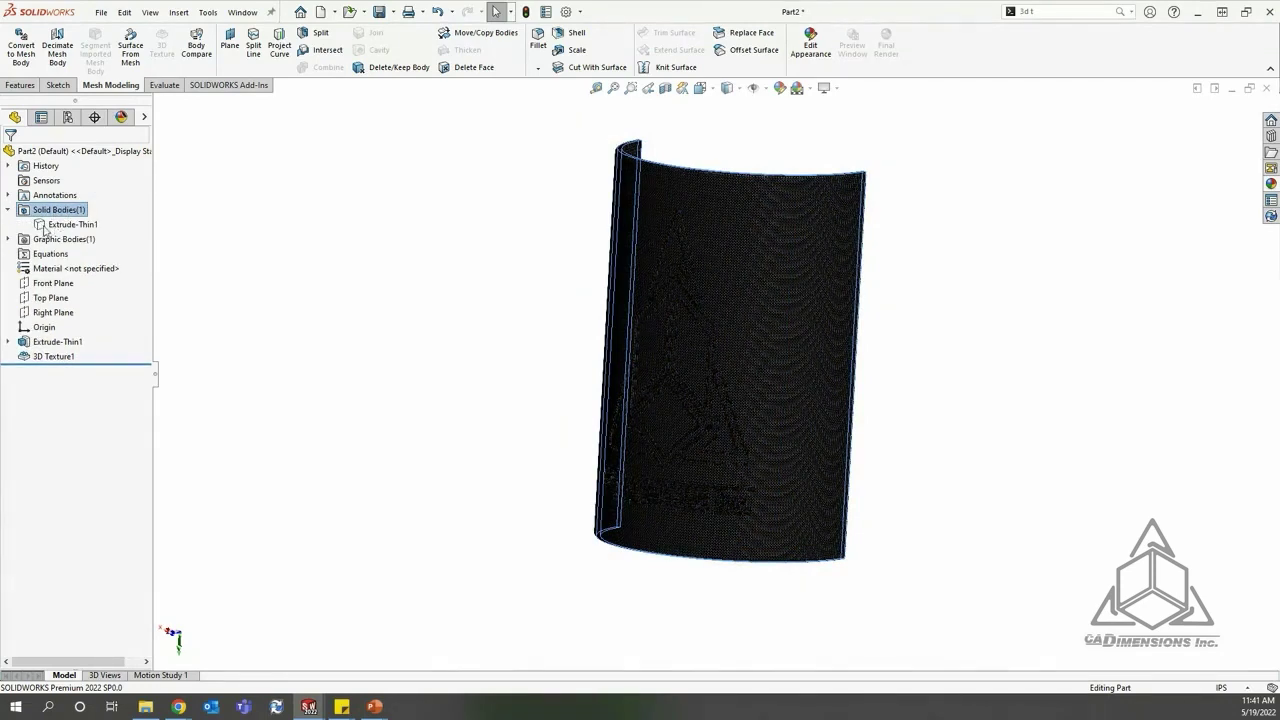
left_click(8, 239)
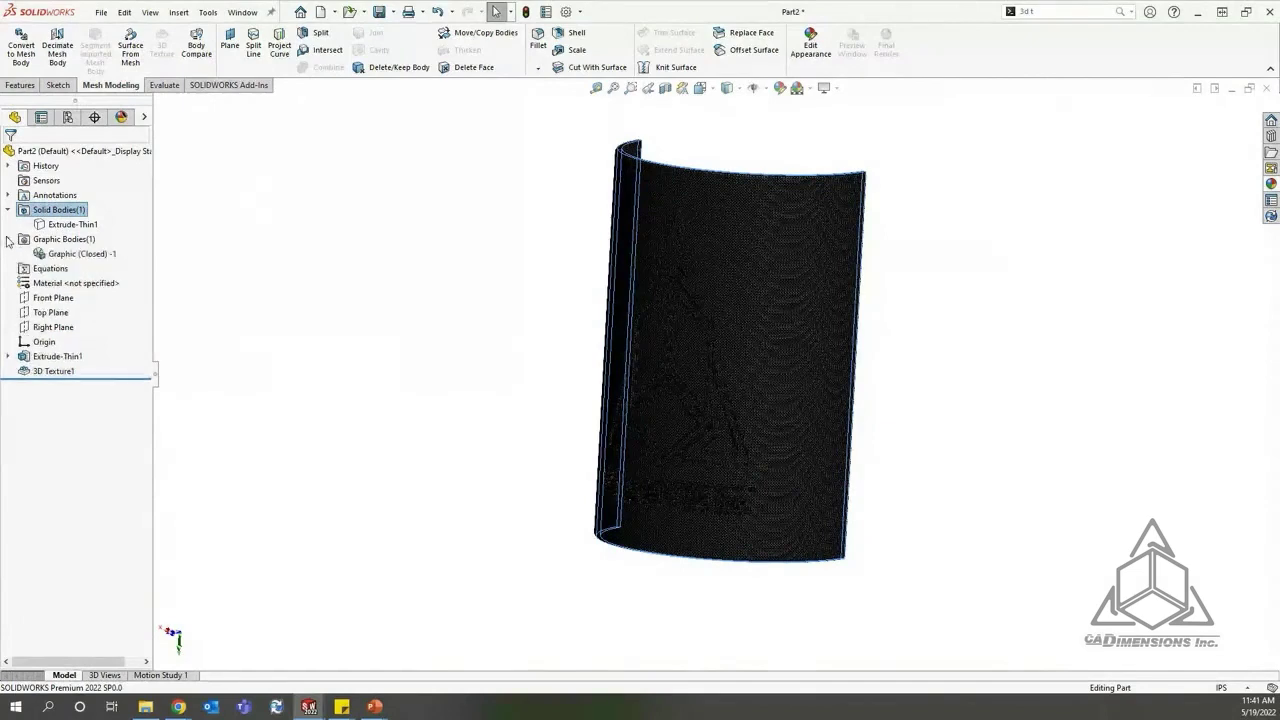
left_click(66, 256)
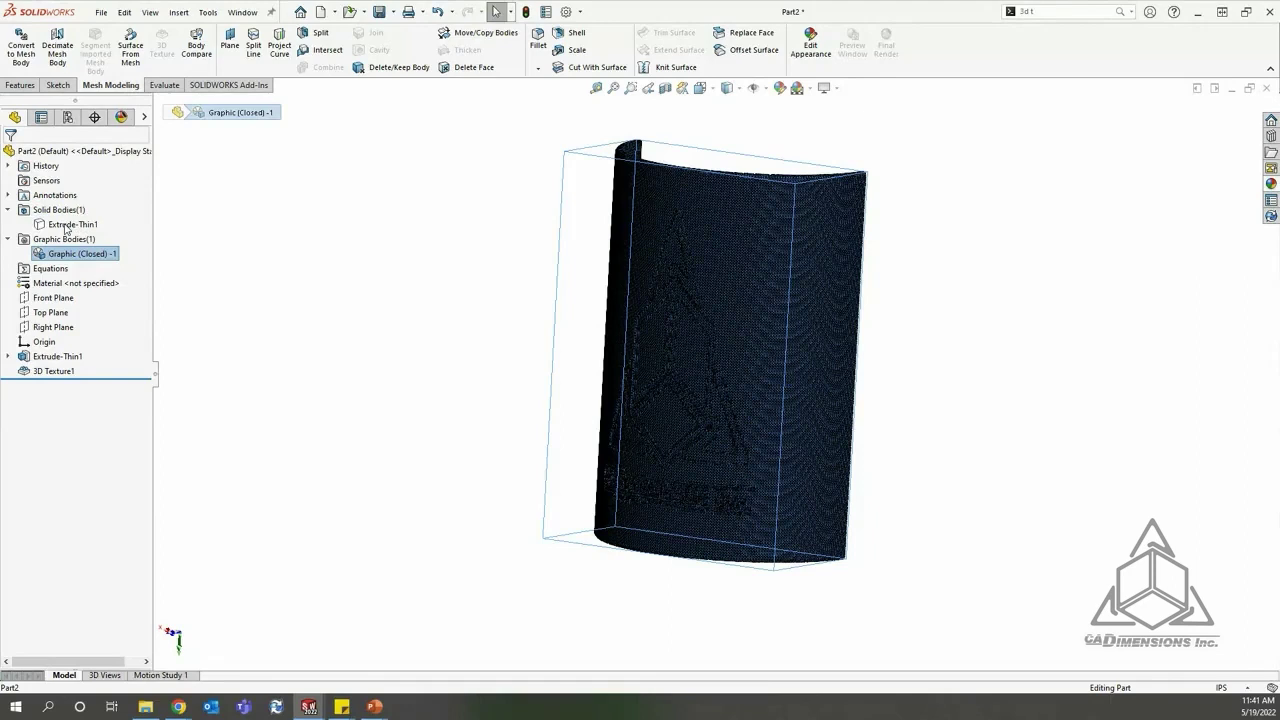
Step: Show the Extrude-Thin1 solid body and hide the closed graphic body to expose the original part
left_click(66, 226)
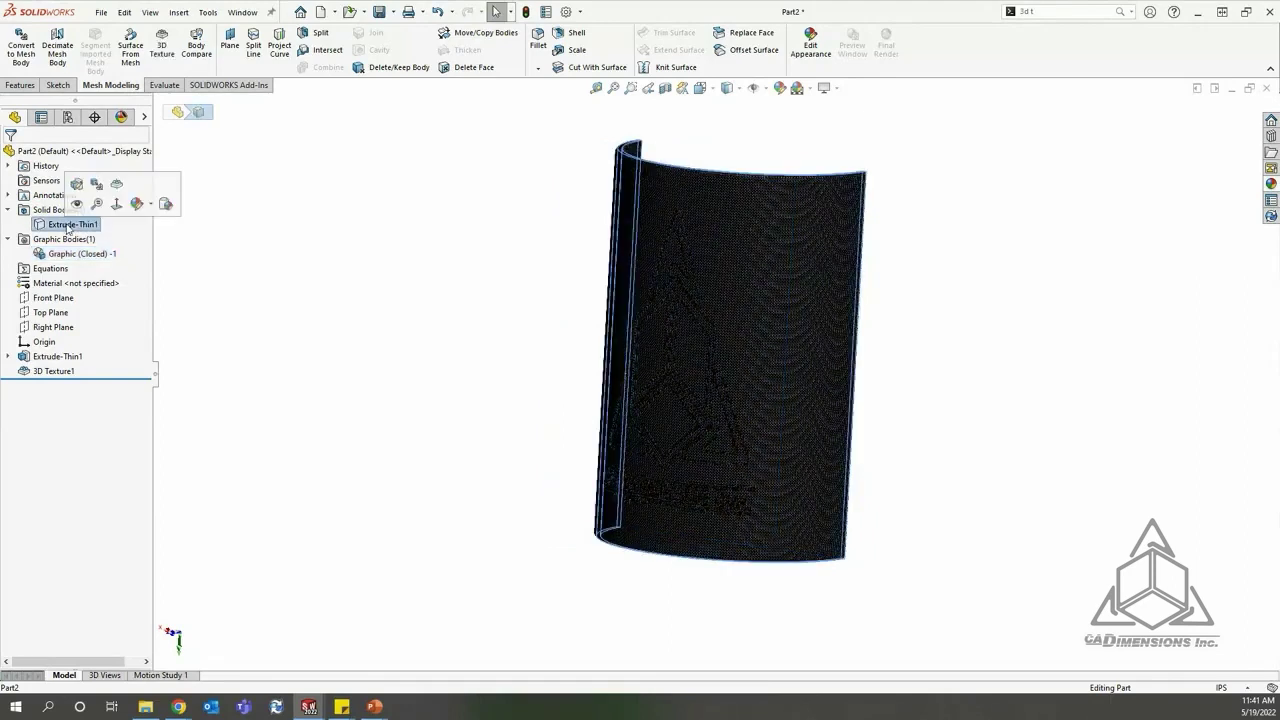
left_click(77, 205)
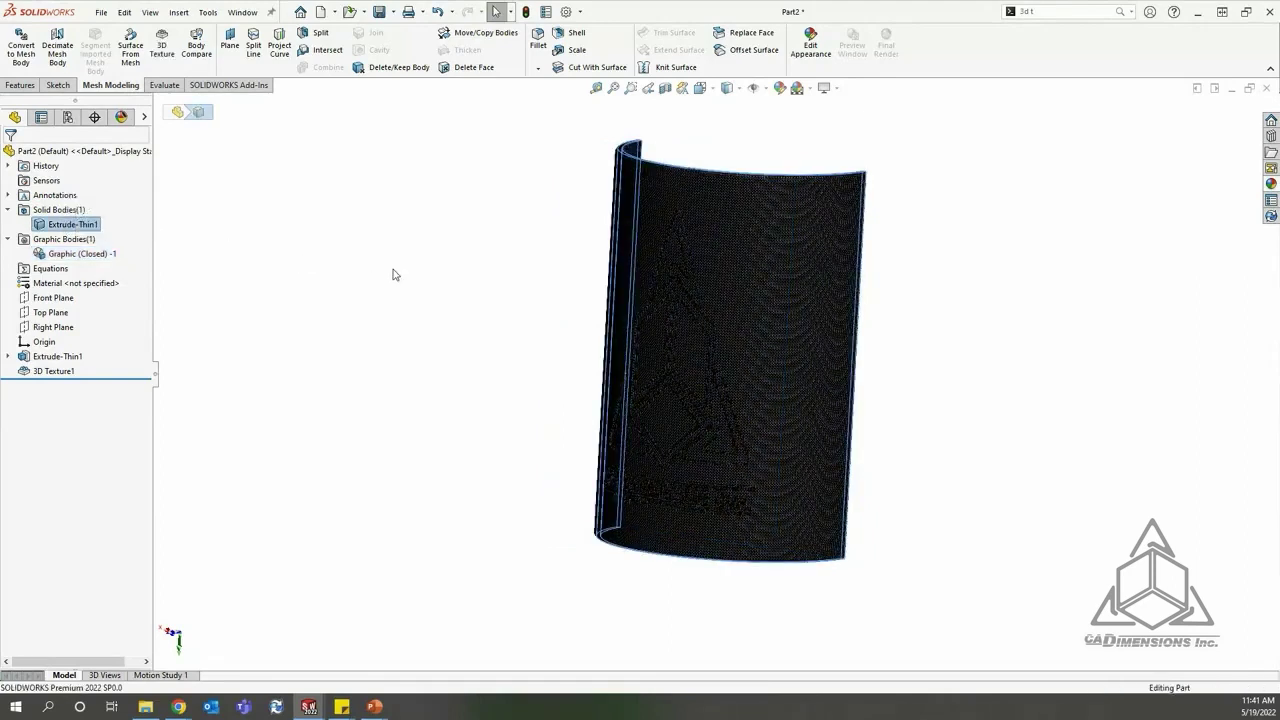
middle_click_drag(934, 340, 940, 309)
left_click(95, 254)
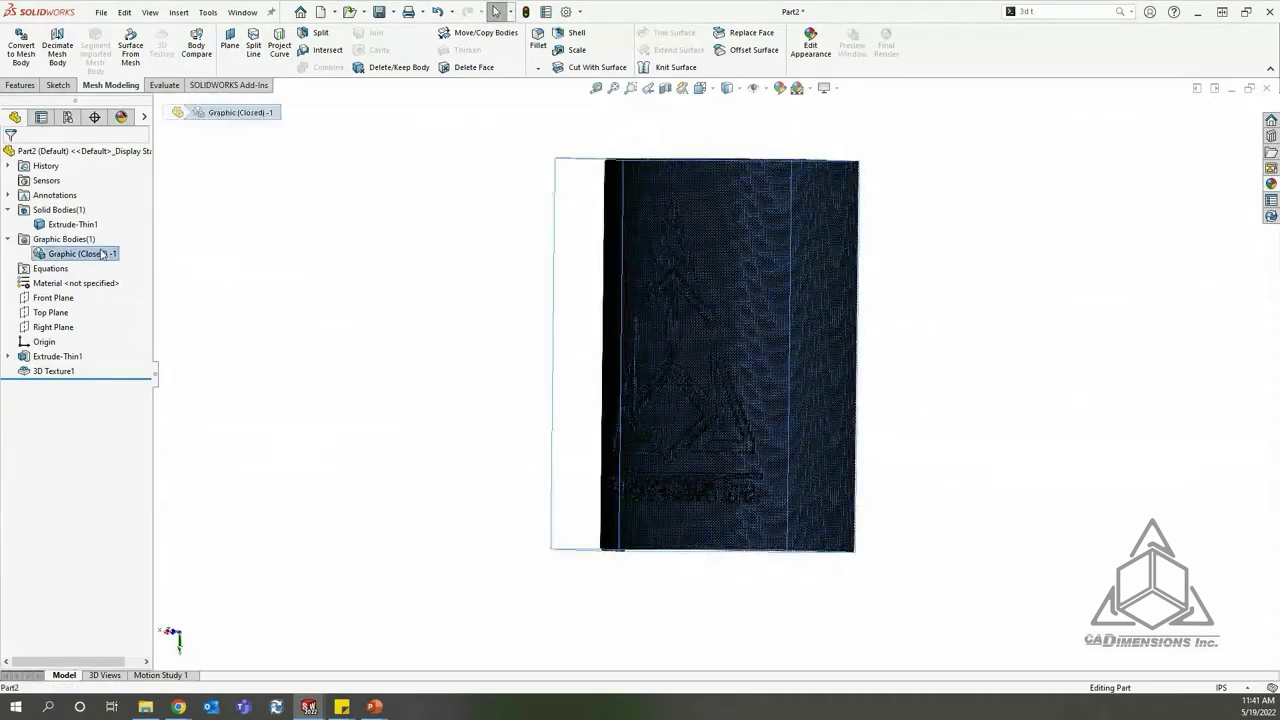
right_click(101, 255)
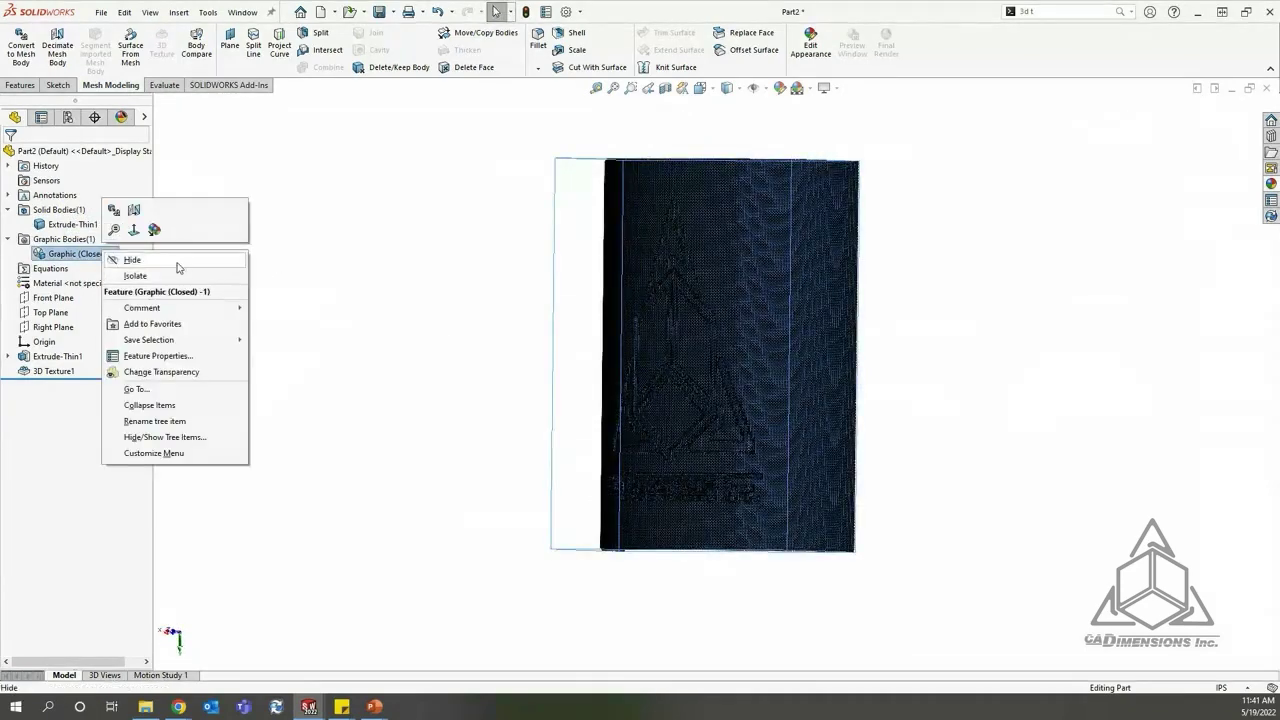
left_click(178, 262)
middle_click_drag(908, 427, 928, 471)
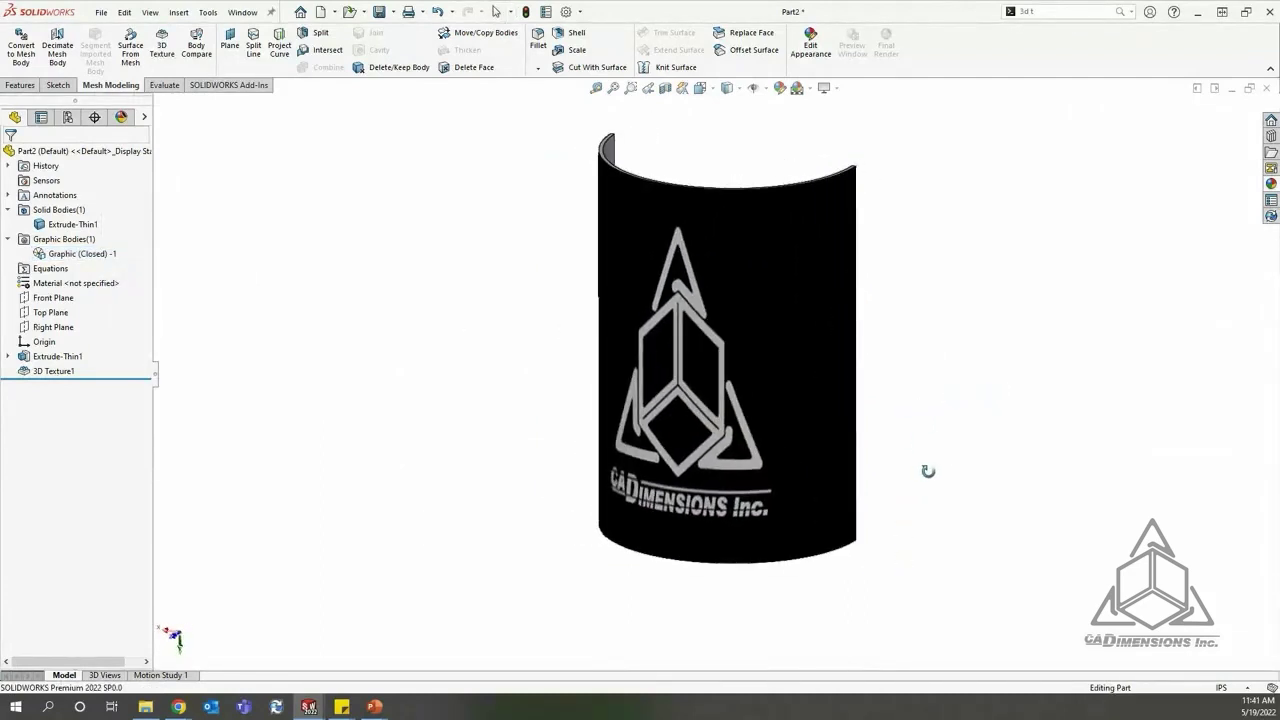
Step: Set the curved thin extrusion's height to 4 in and rebuild the part
left_click(796, 292)
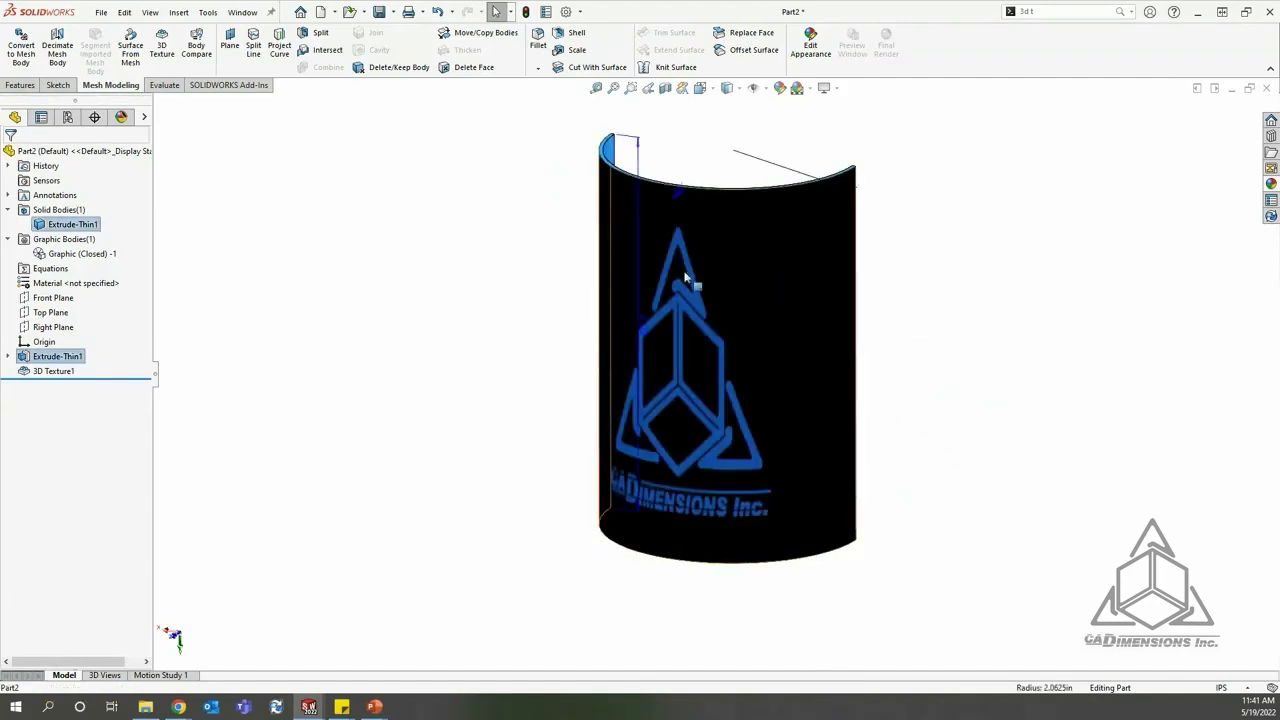
double_click(646, 329)
double_click(646, 324)
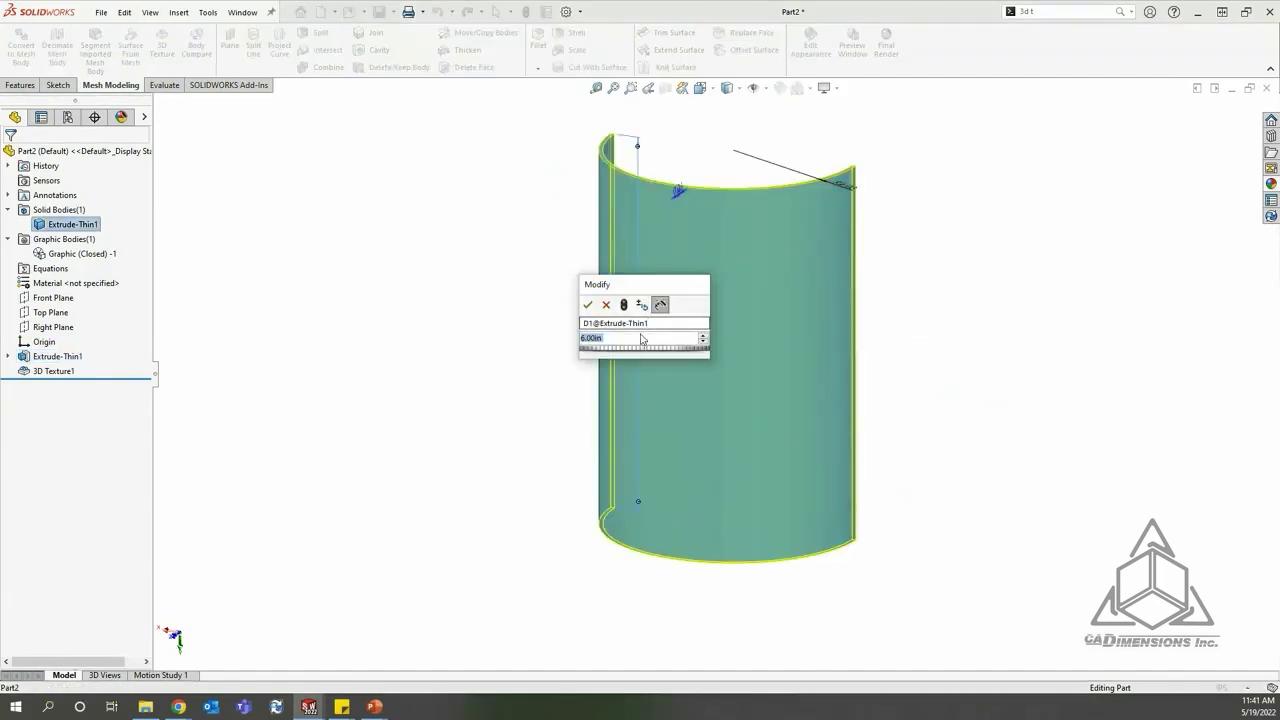
type("4")
key("Return")
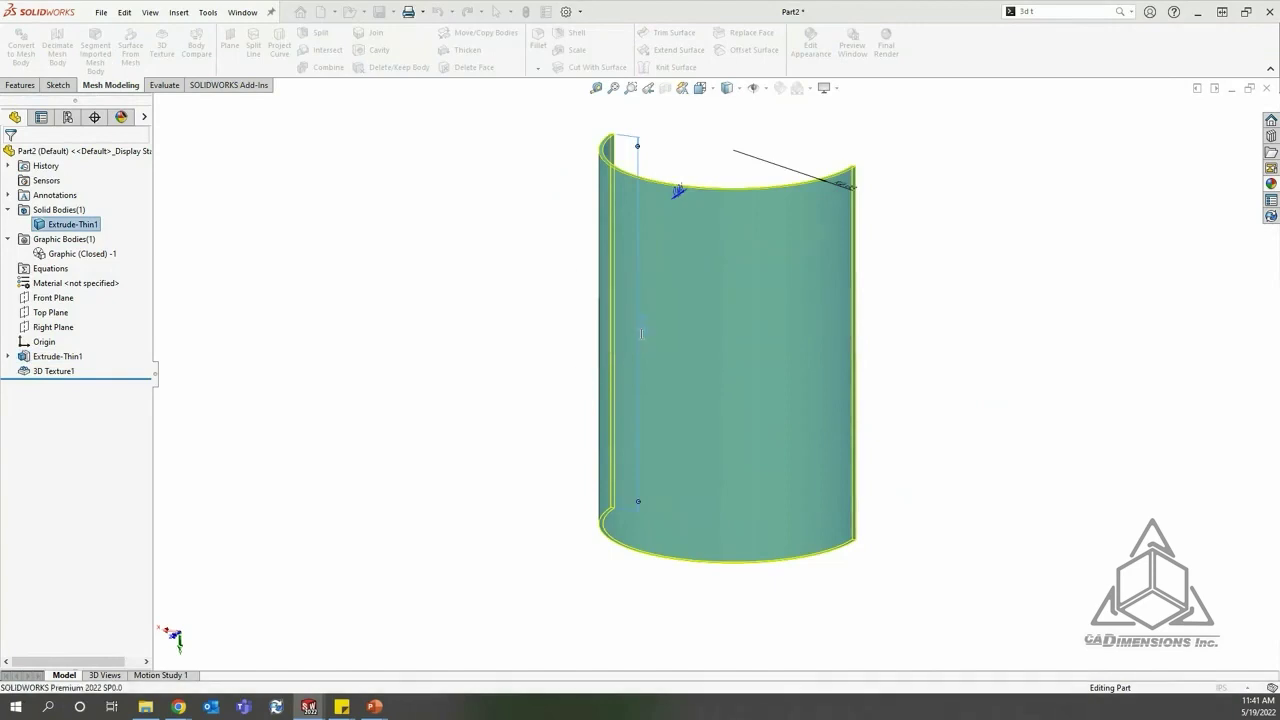
left_click(526, 13)
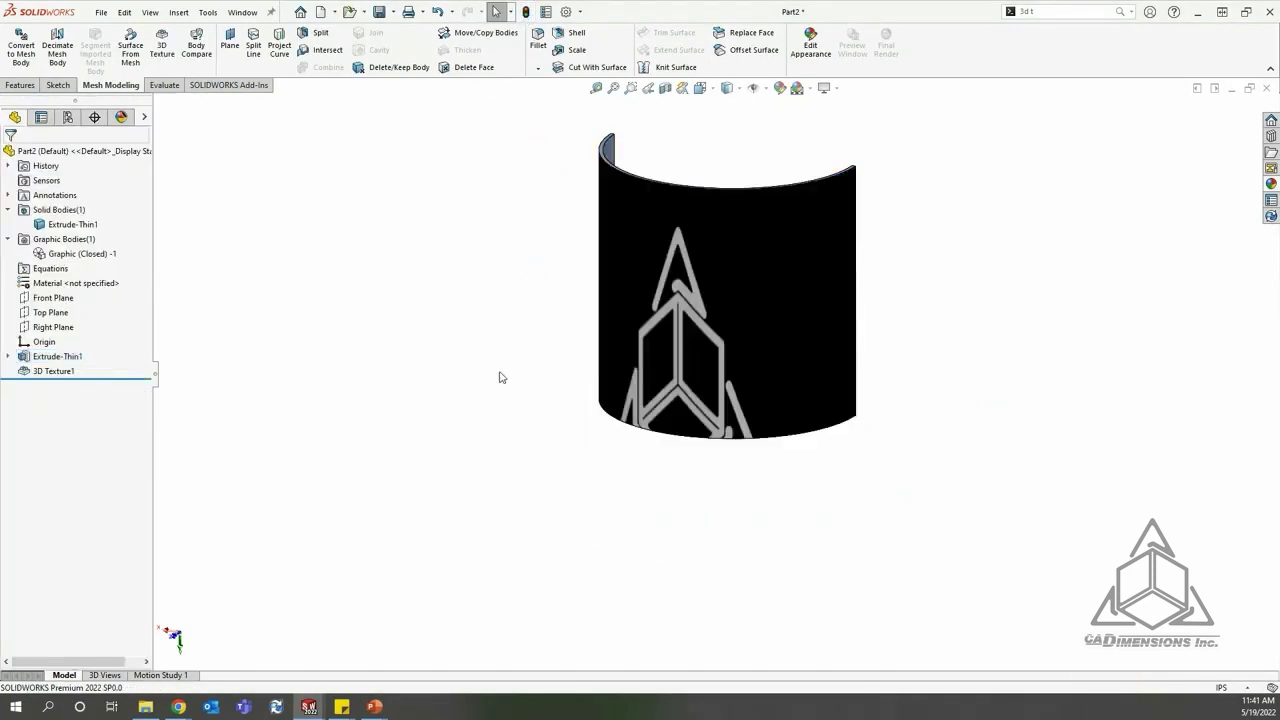
middle_click_drag(501, 377, 689, 340)
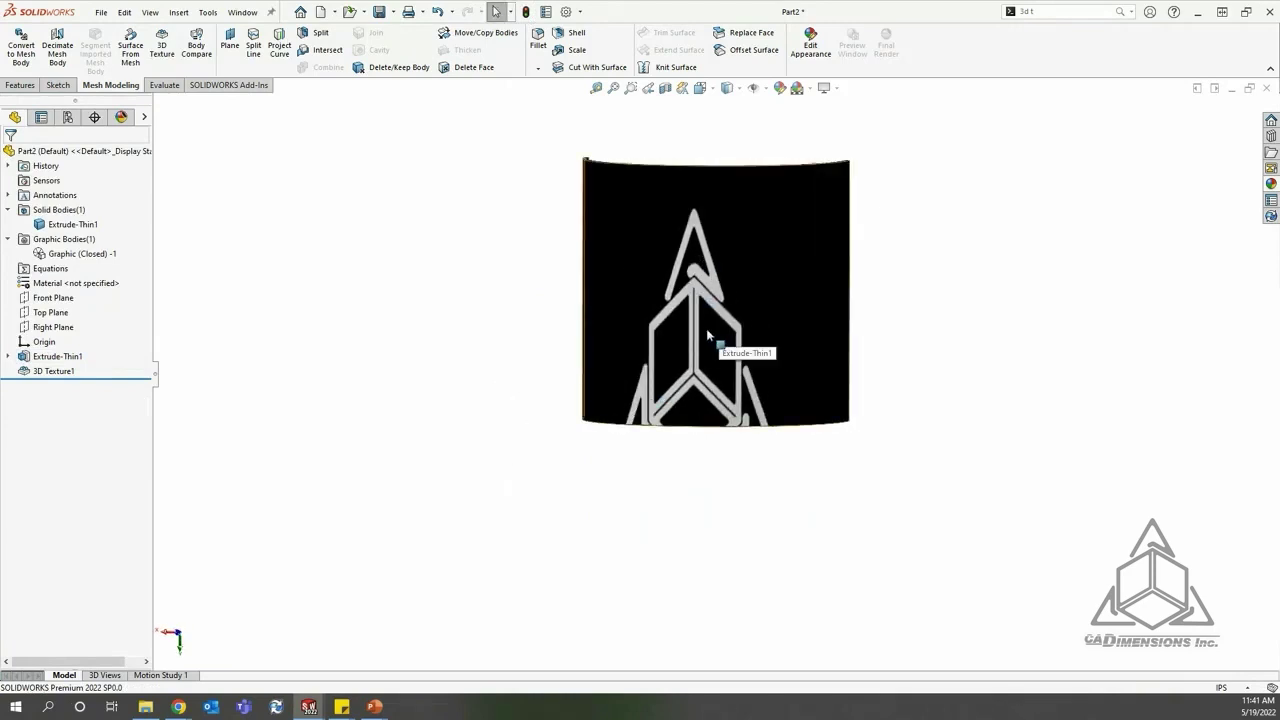
Step: Show the closed graphic body again and inspect its mesh relief along the part's lower edge
right_click(93, 259)
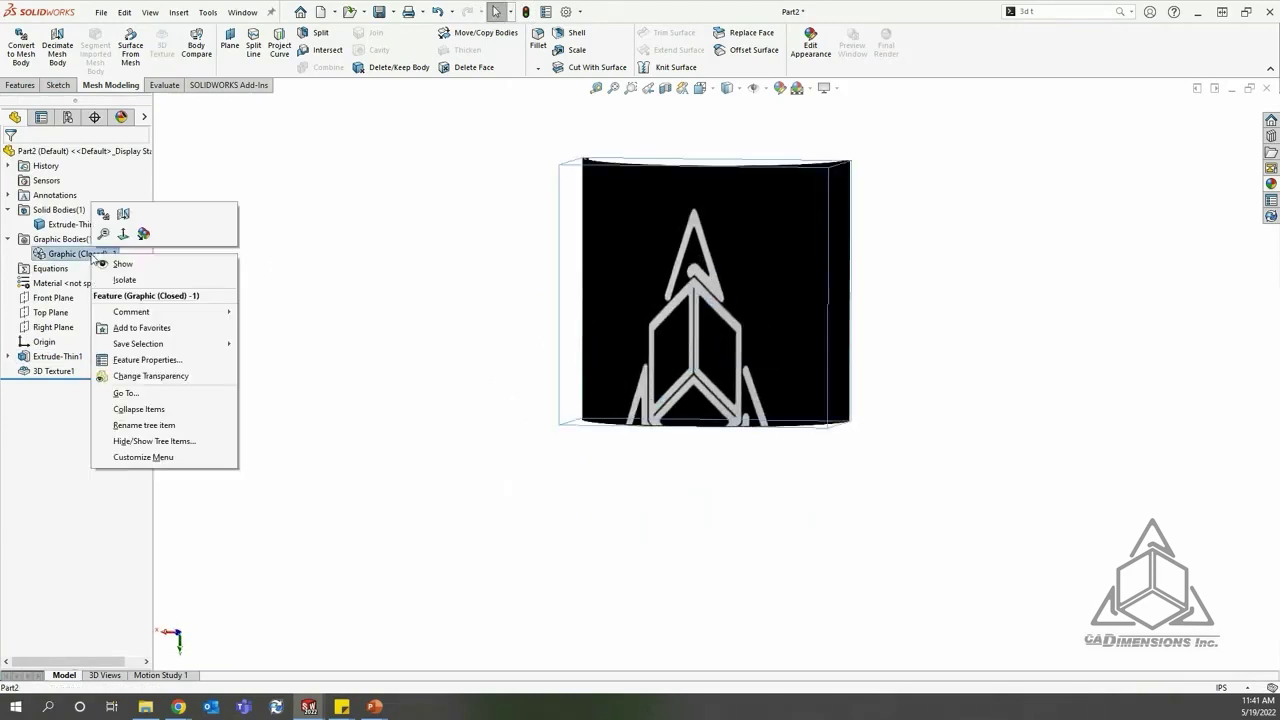
left_click(122, 263)
left_click(699, 498)
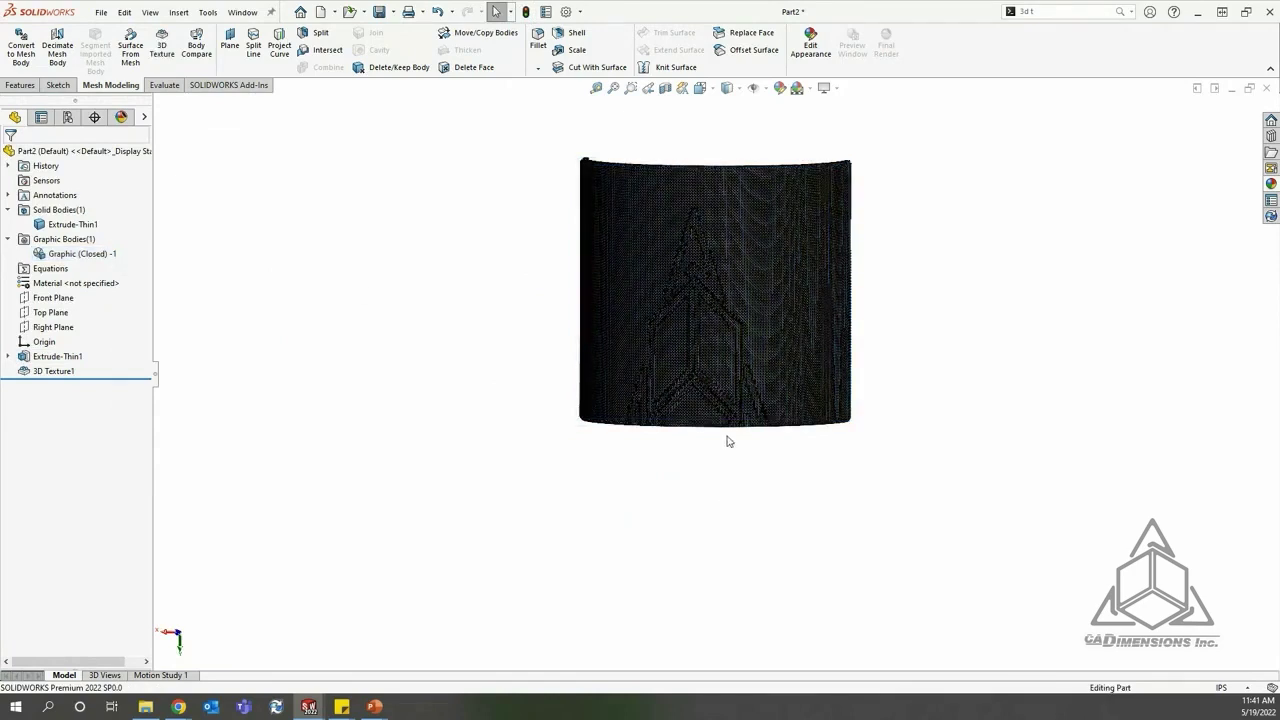
left_click(64, 371)
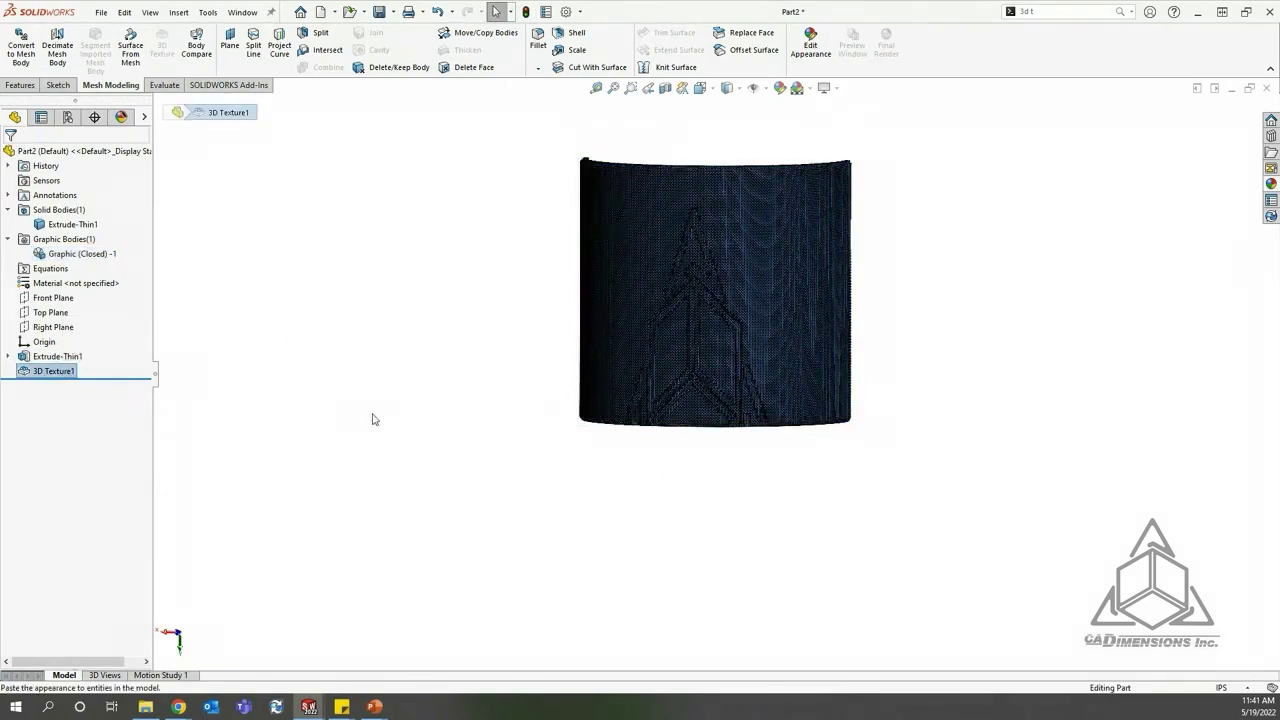
scroll(729, 349, "down", 5)
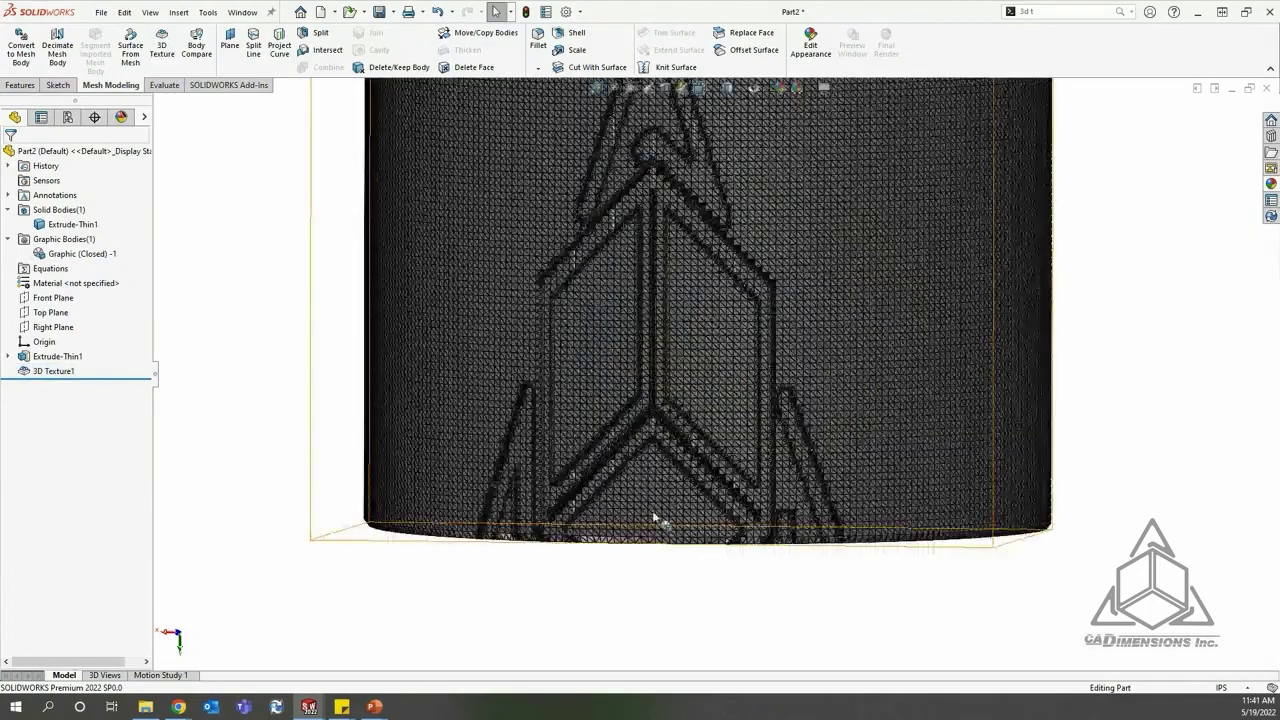
middle_click_drag(786, 608, 774, 554)
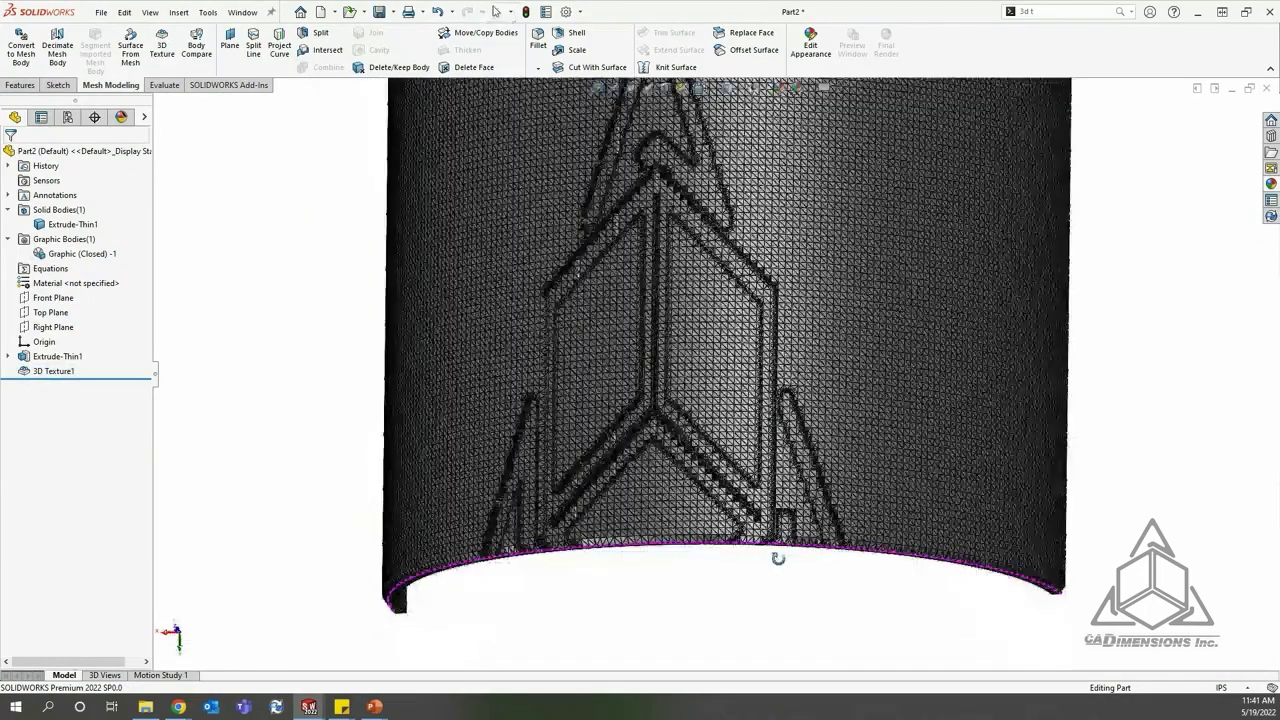
Step: Edit the logo appearance's mapping and refit the image's width and height to the selected curved face
left_click(121, 117)
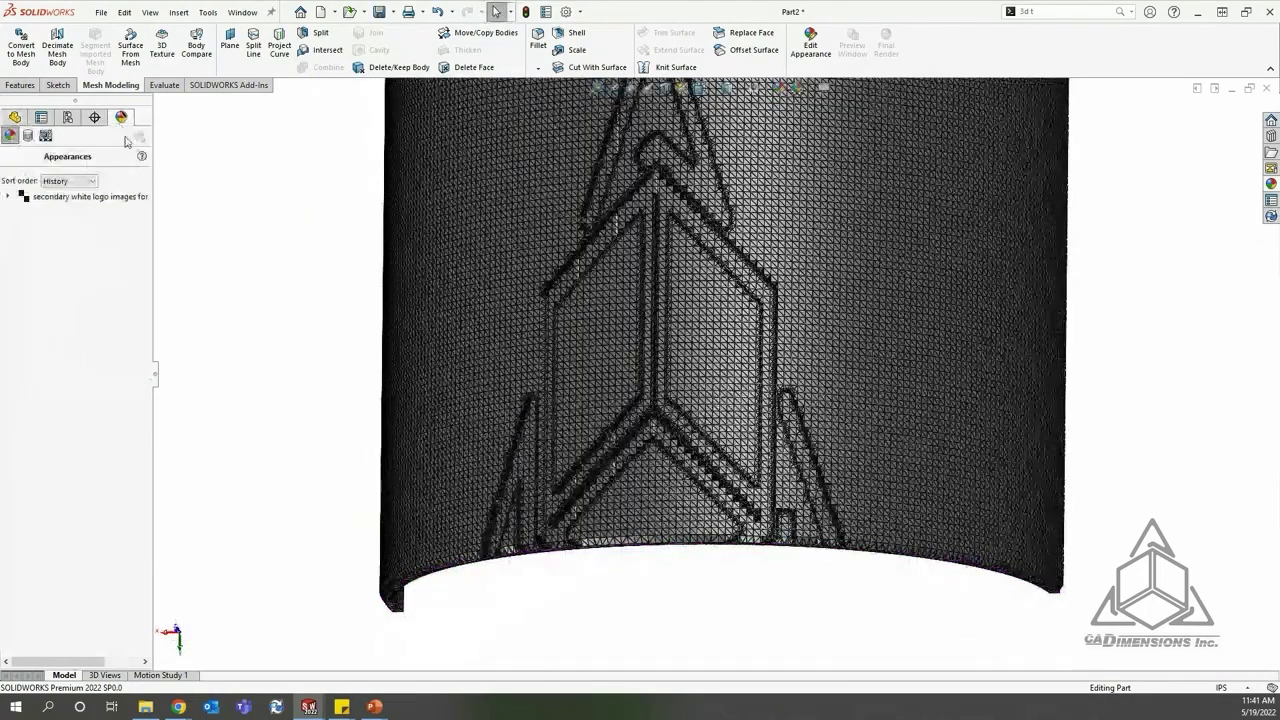
right_click(80, 197)
left_click(121, 225)
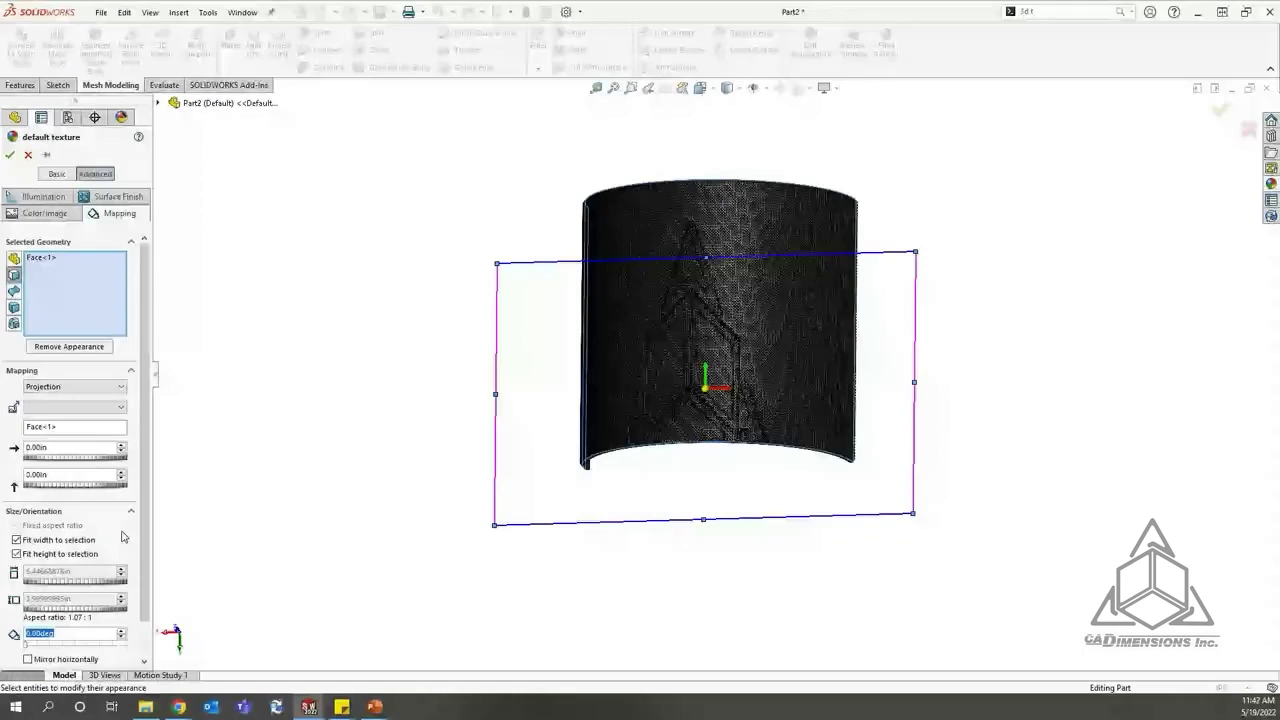
left_click(72, 541)
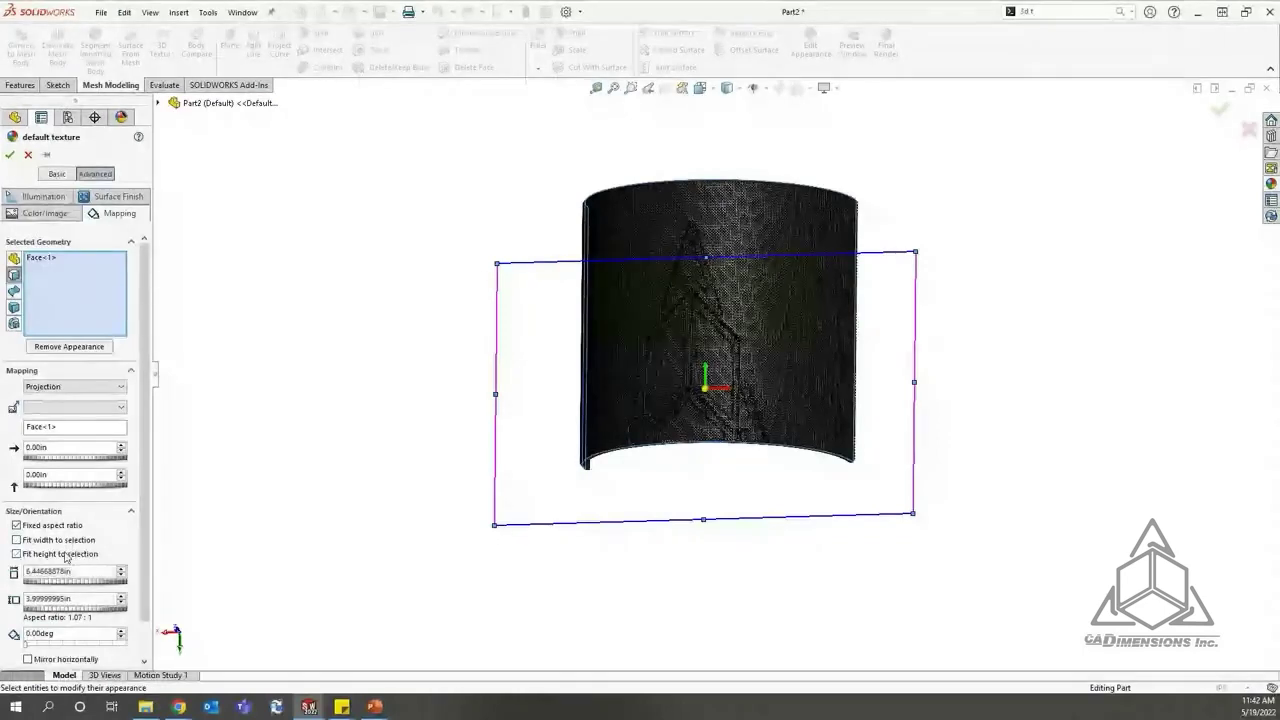
left_click(72, 541)
left_click(60, 553)
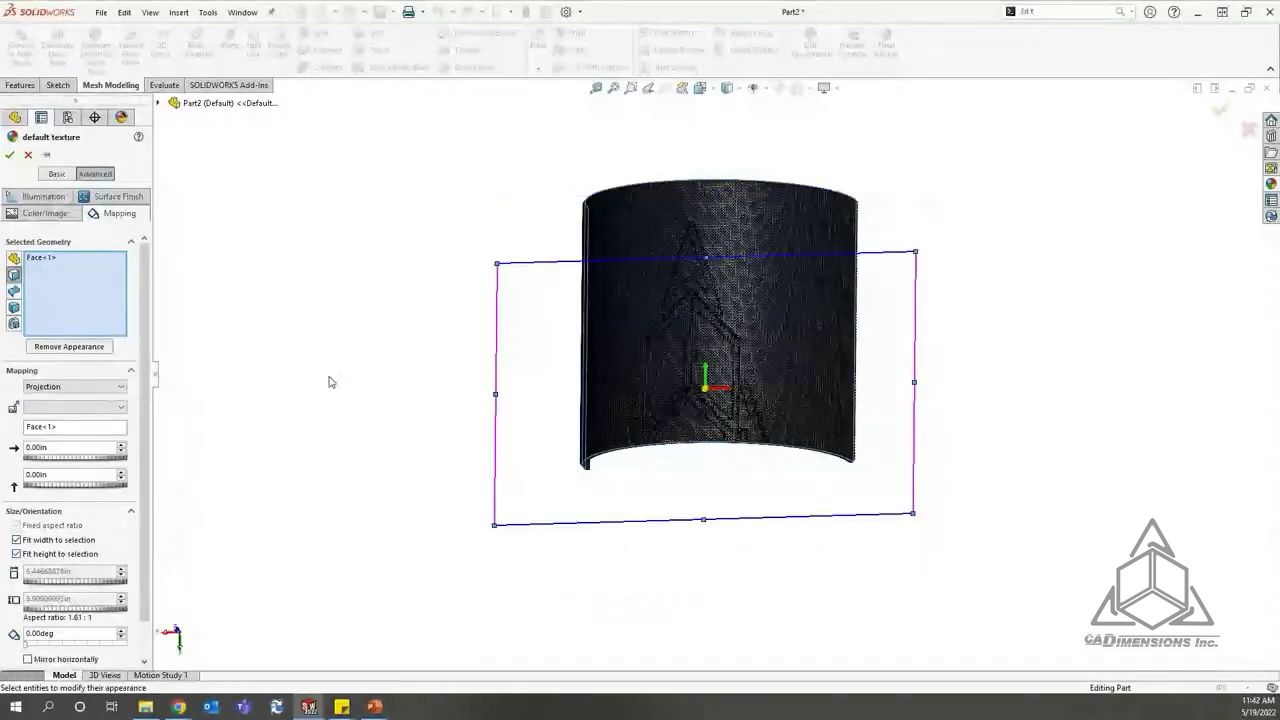
left_click(10, 155)
Step: Hide the closed graphic body and view the logo appearance on the solid part face-on
right_click(75, 257)
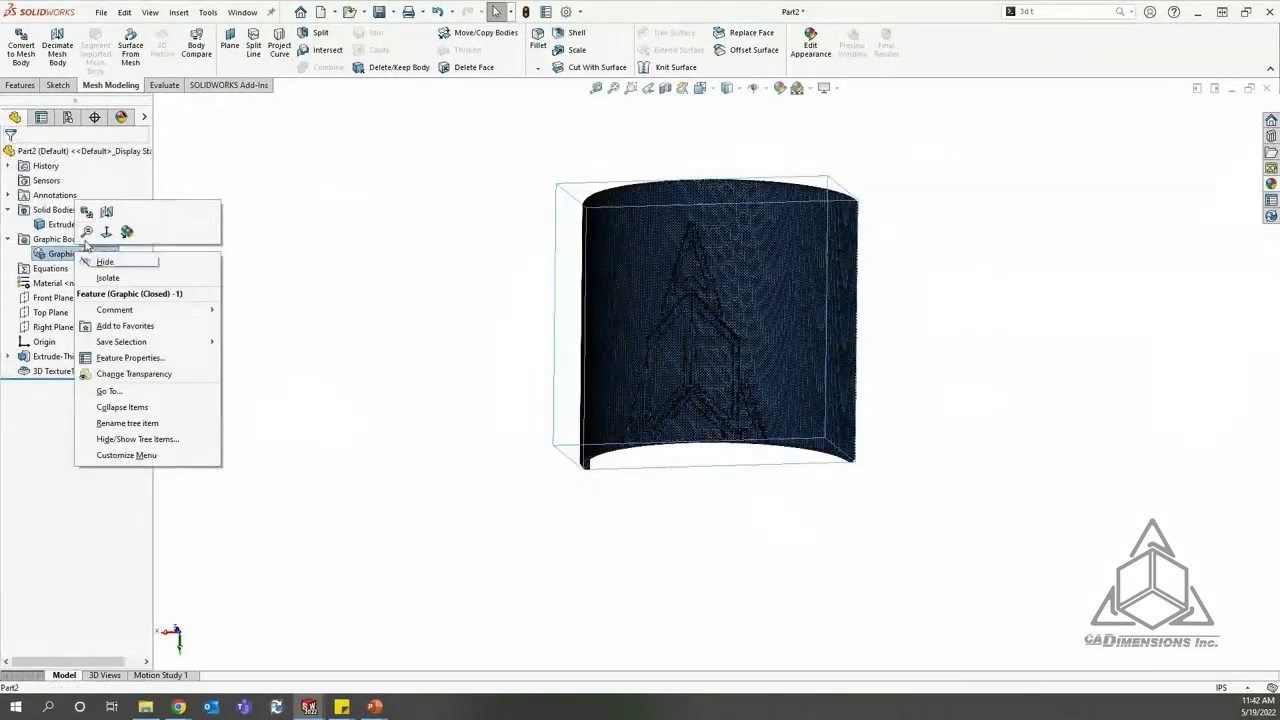
left_click(113, 265)
left_click(405, 330)
key("ctrl+1")
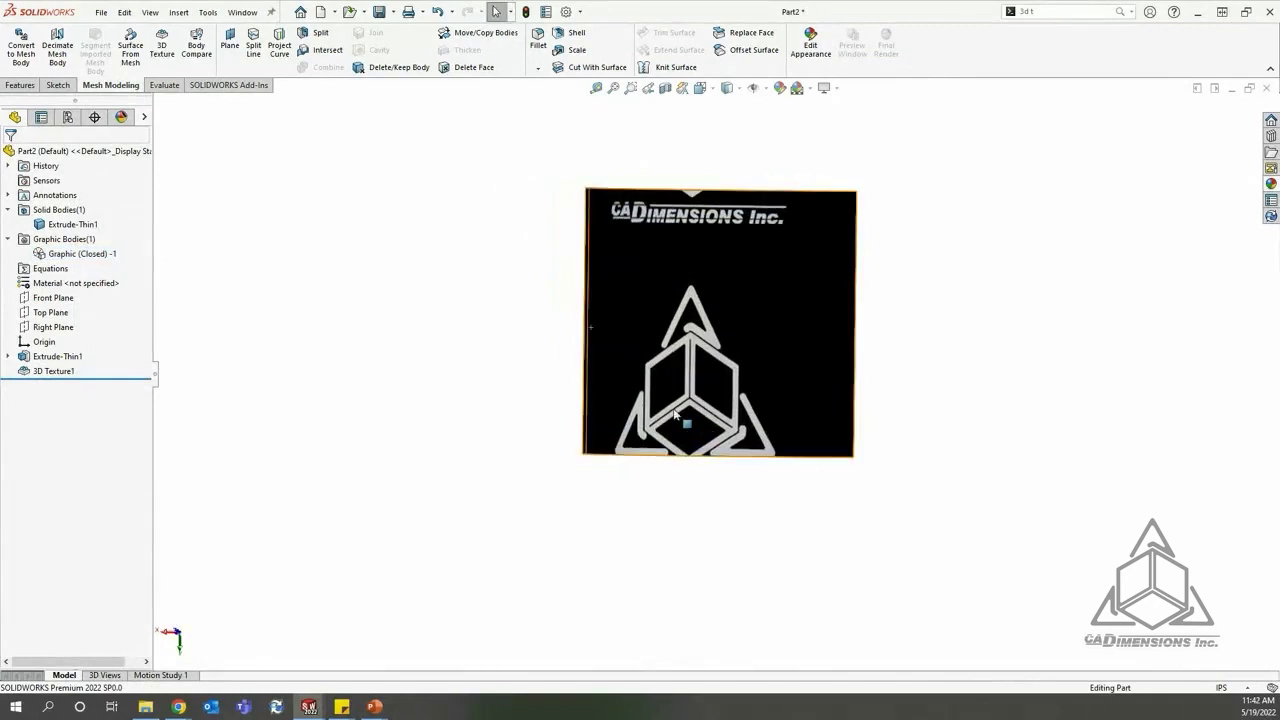
Step: Reposition the logo image's mapping upward so that the whole logo is centred on the curved face
left_click(121, 118)
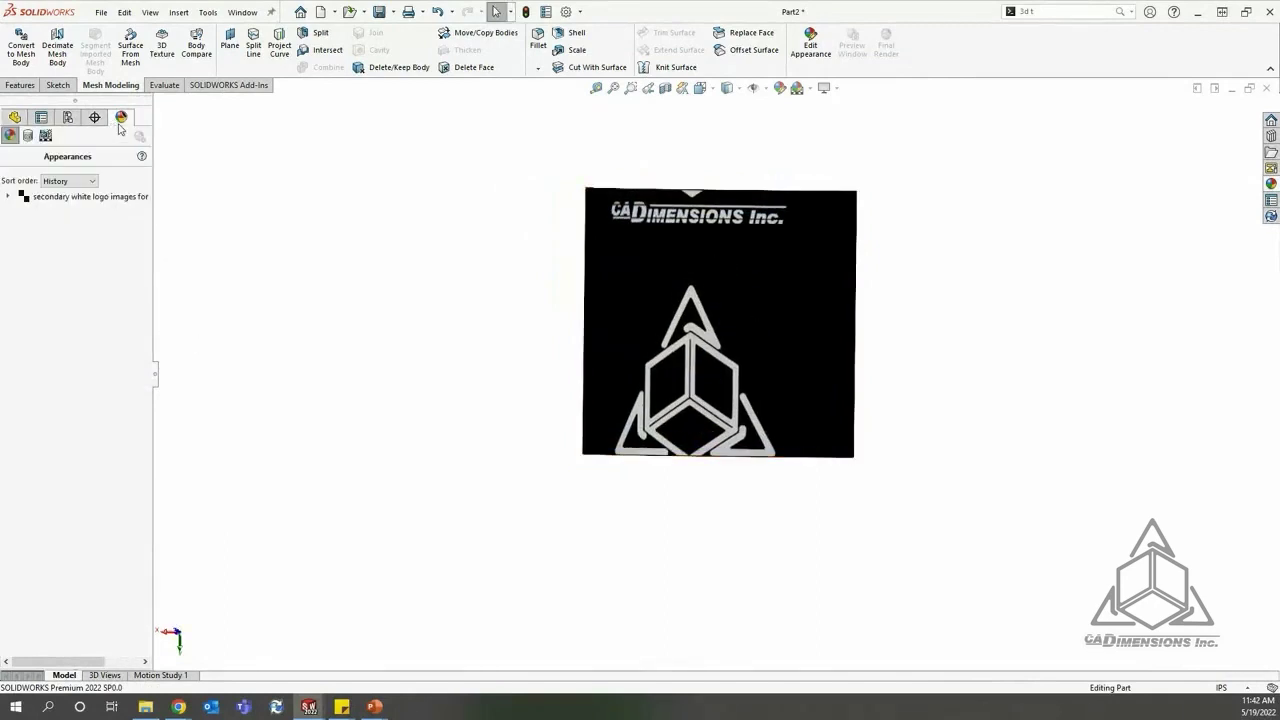
right_click(123, 198)
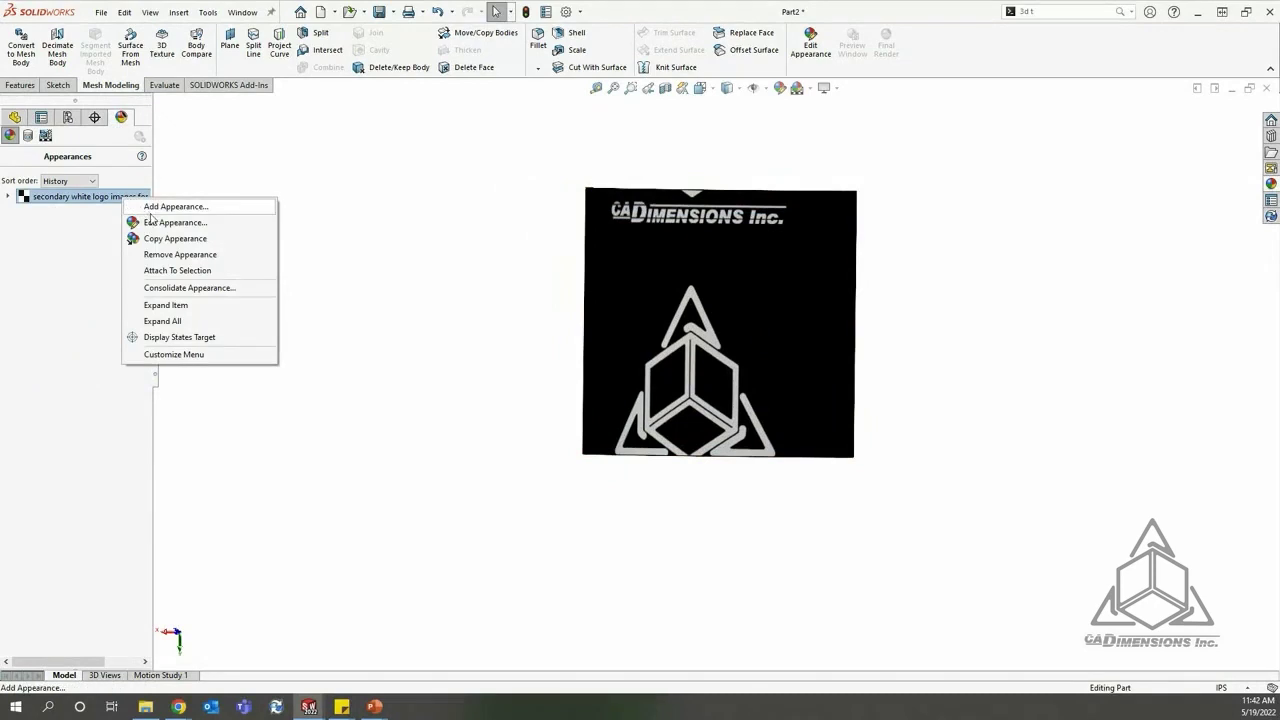
left_click(143, 220)
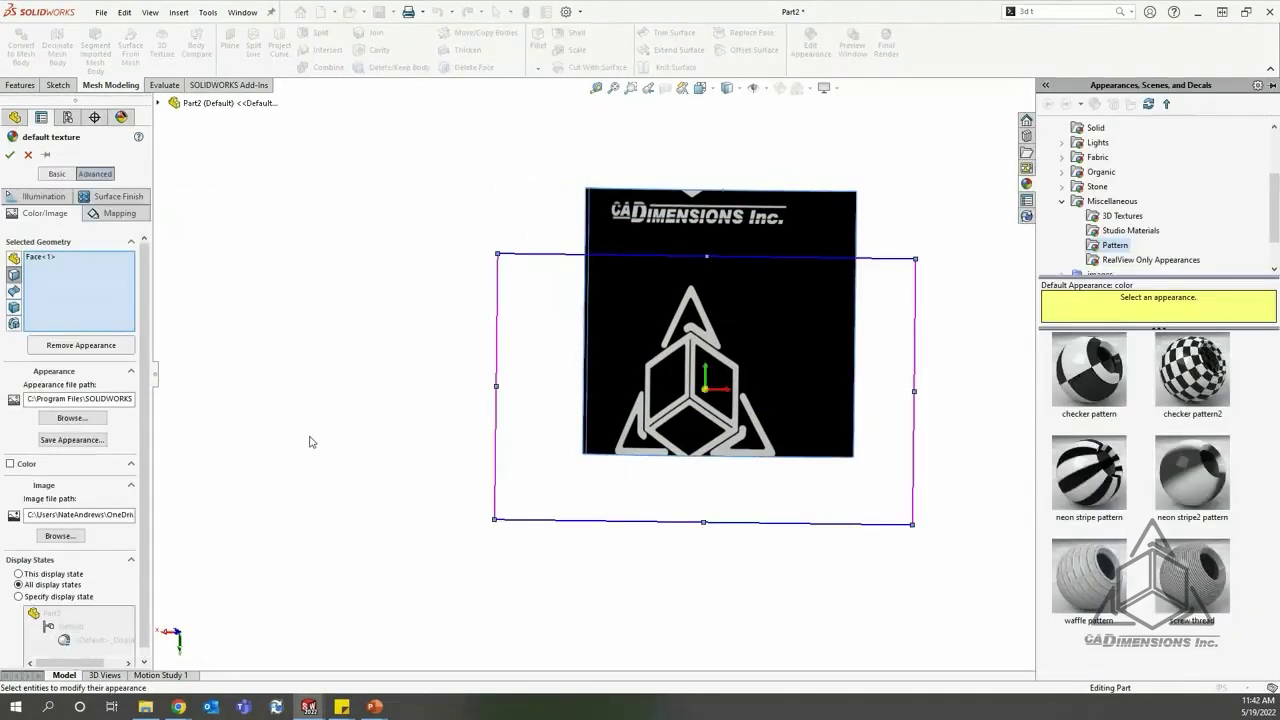
left_click(119, 213)
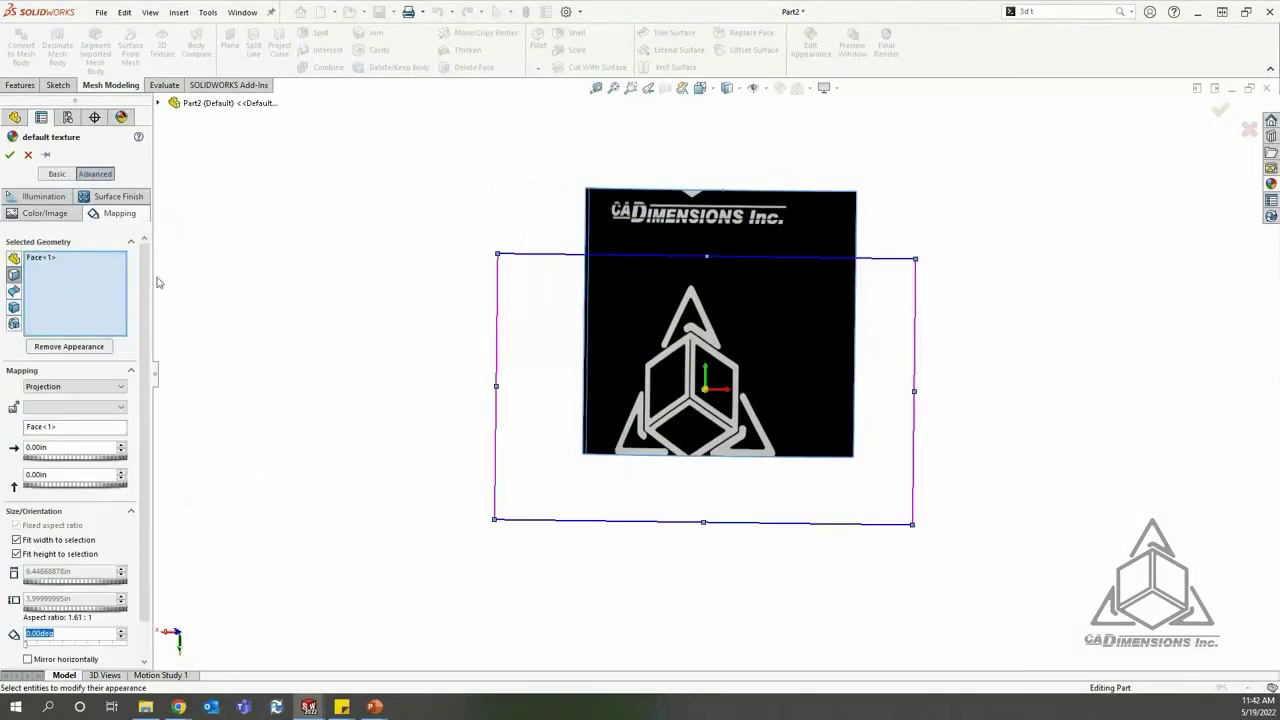
scroll(150, 341, "down", 2)
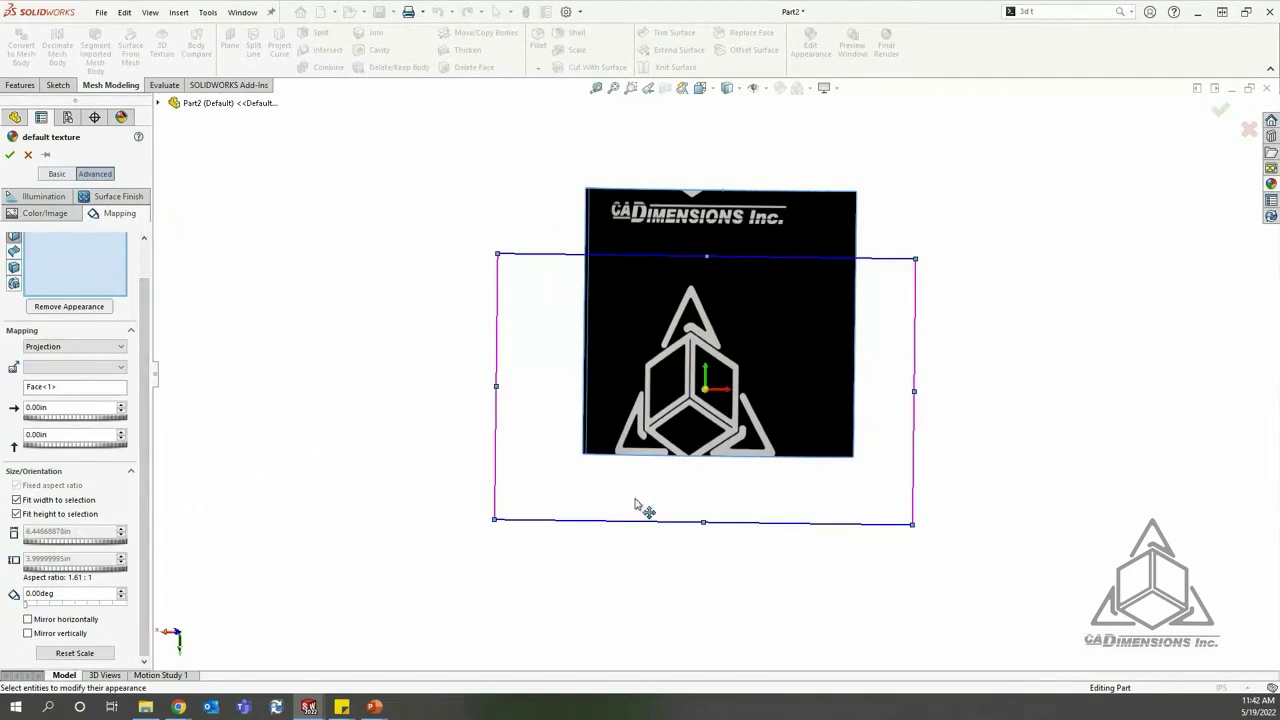
left_click_drag(644, 508, 657, 443)
left_click(1219, 110)
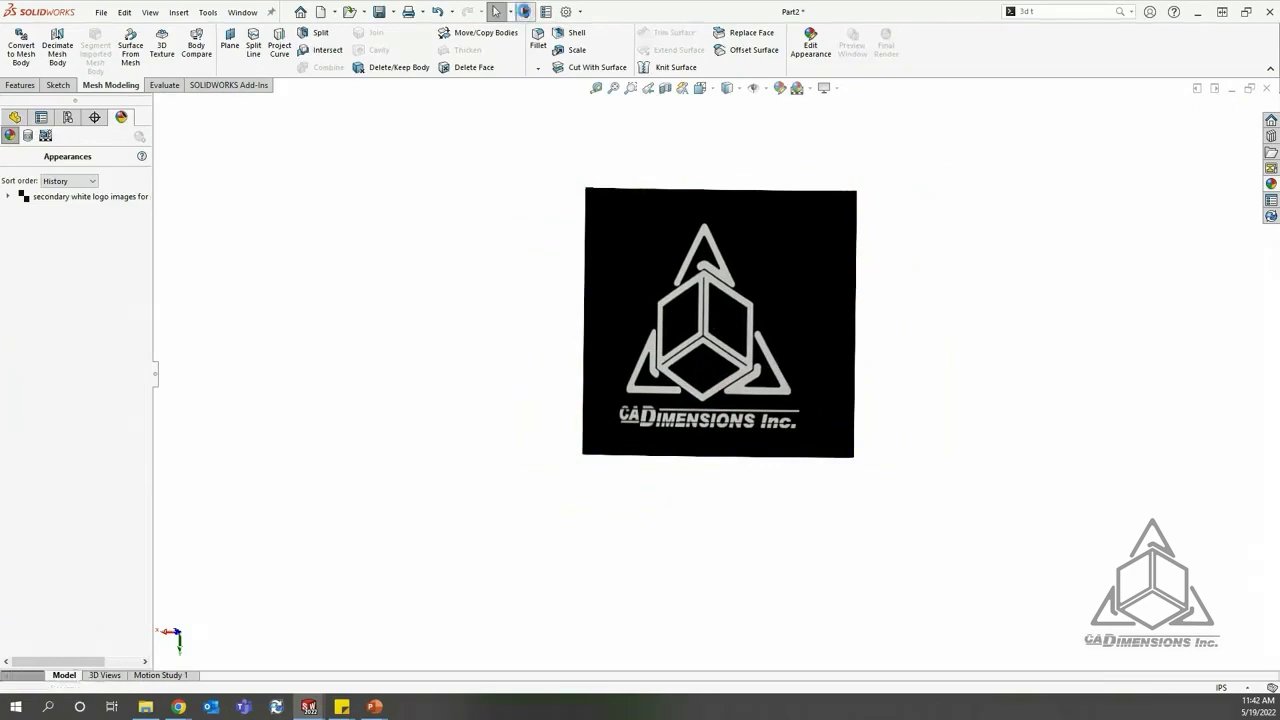
Step: Show the closed graphic body again over the solid part
left_click(19, 118)
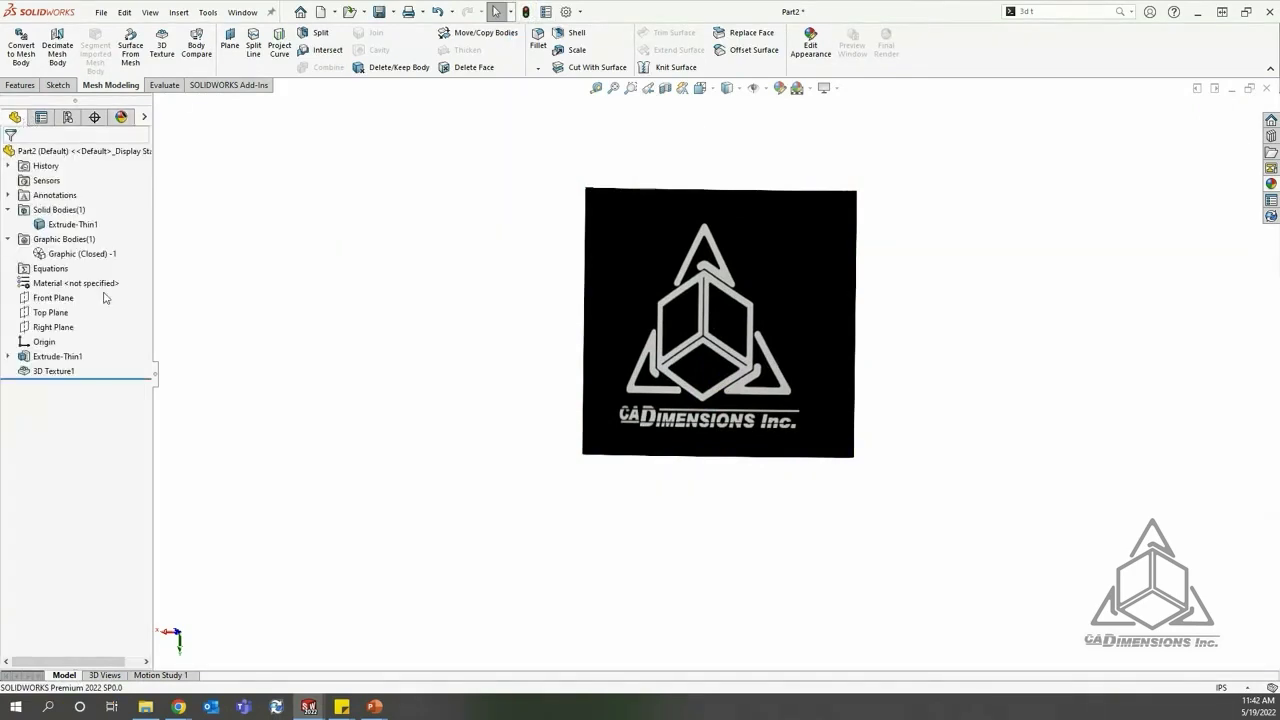
right_click(84, 258)
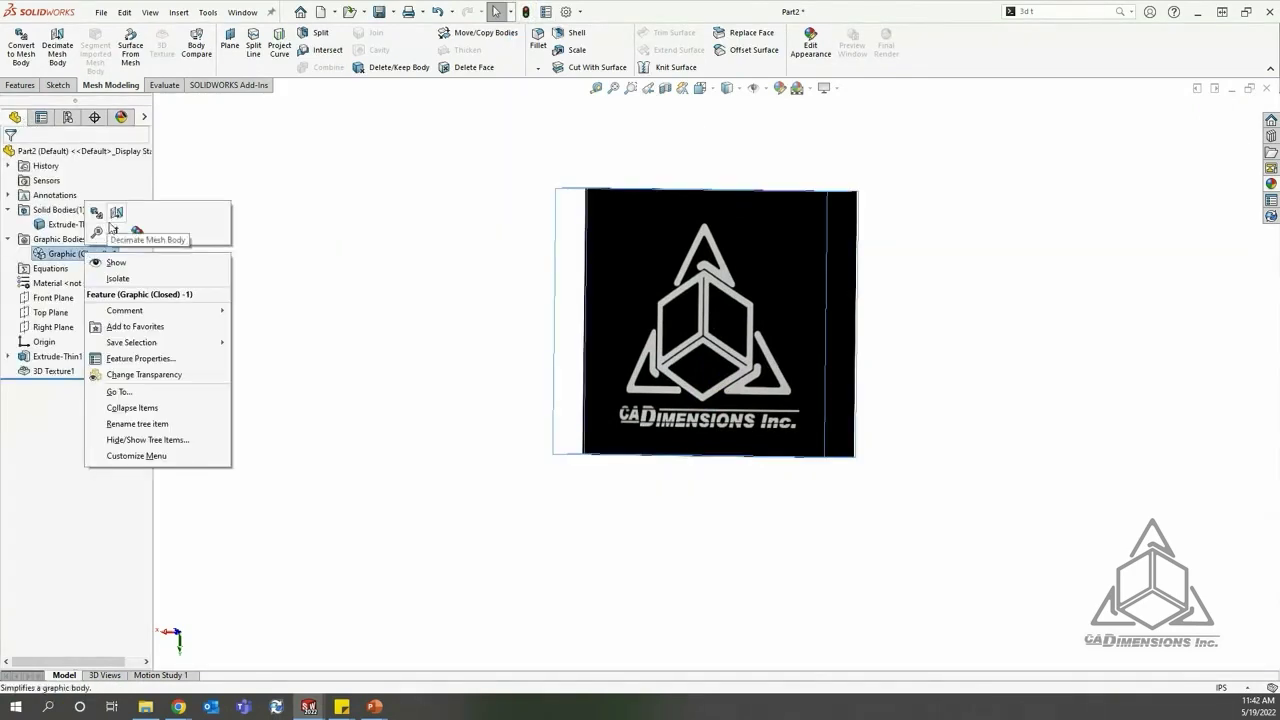
left_click(122, 267)
left_click(337, 349)
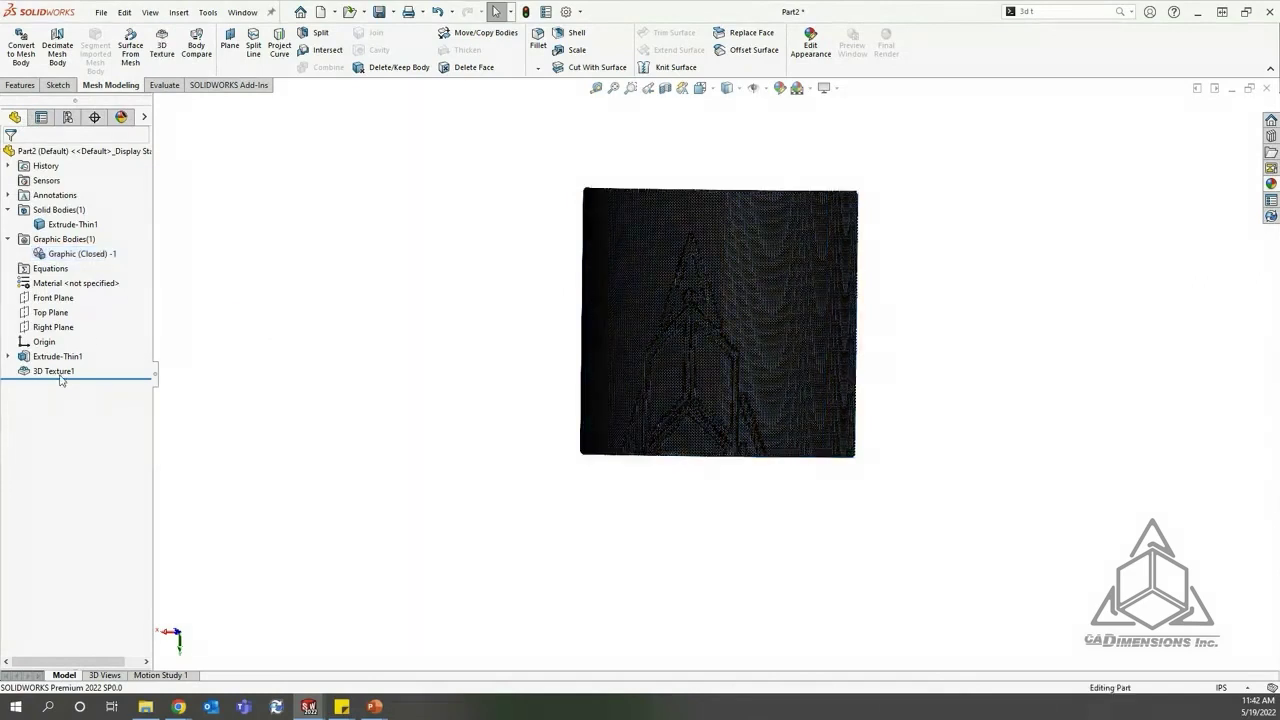
Step: Edit the 3D Texture1 feature to convert the repositioned logo texture with a texture refinement of 85.7%
left_click(58, 373)
left_click(68, 335)
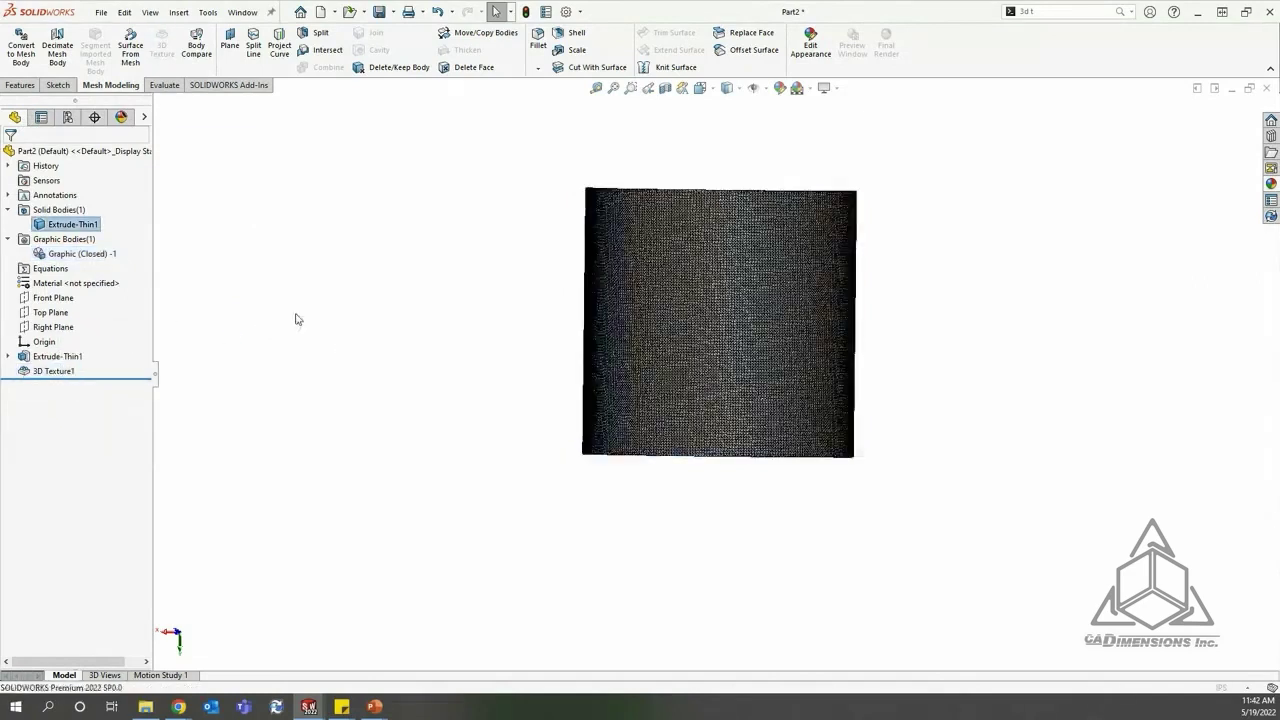
left_click(16, 266)
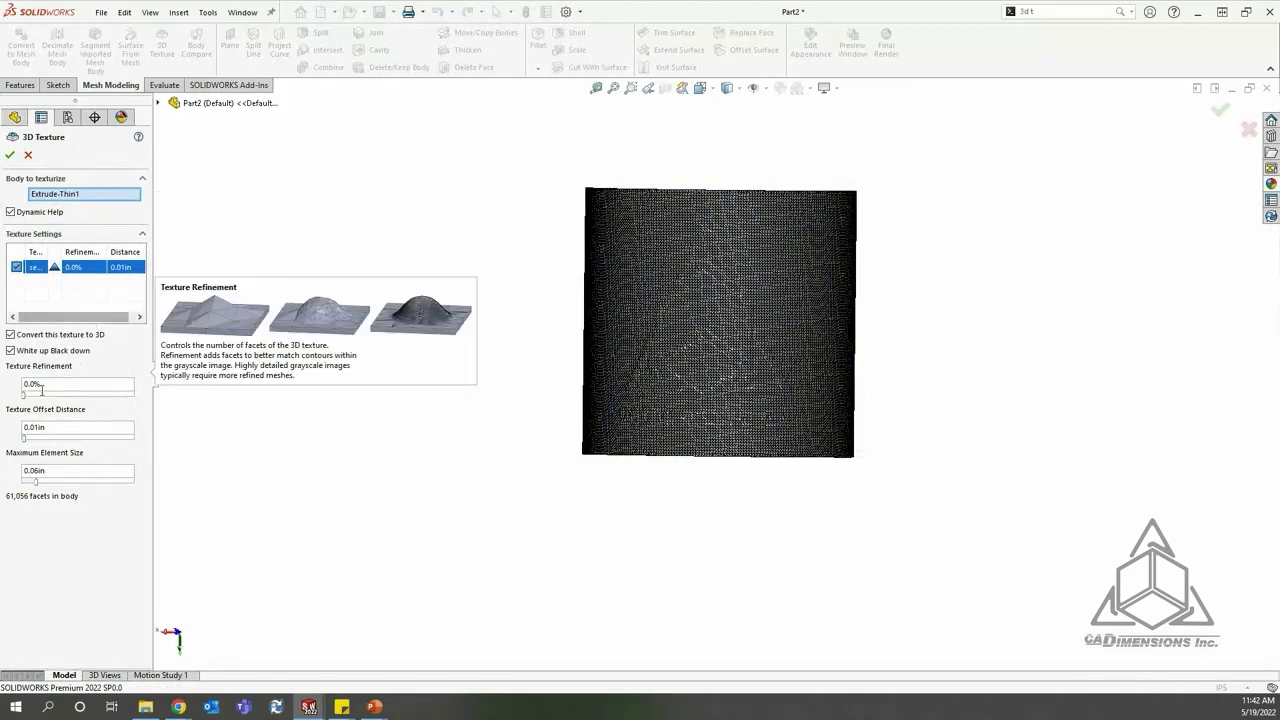
left_click_drag(23, 394, 50, 394)
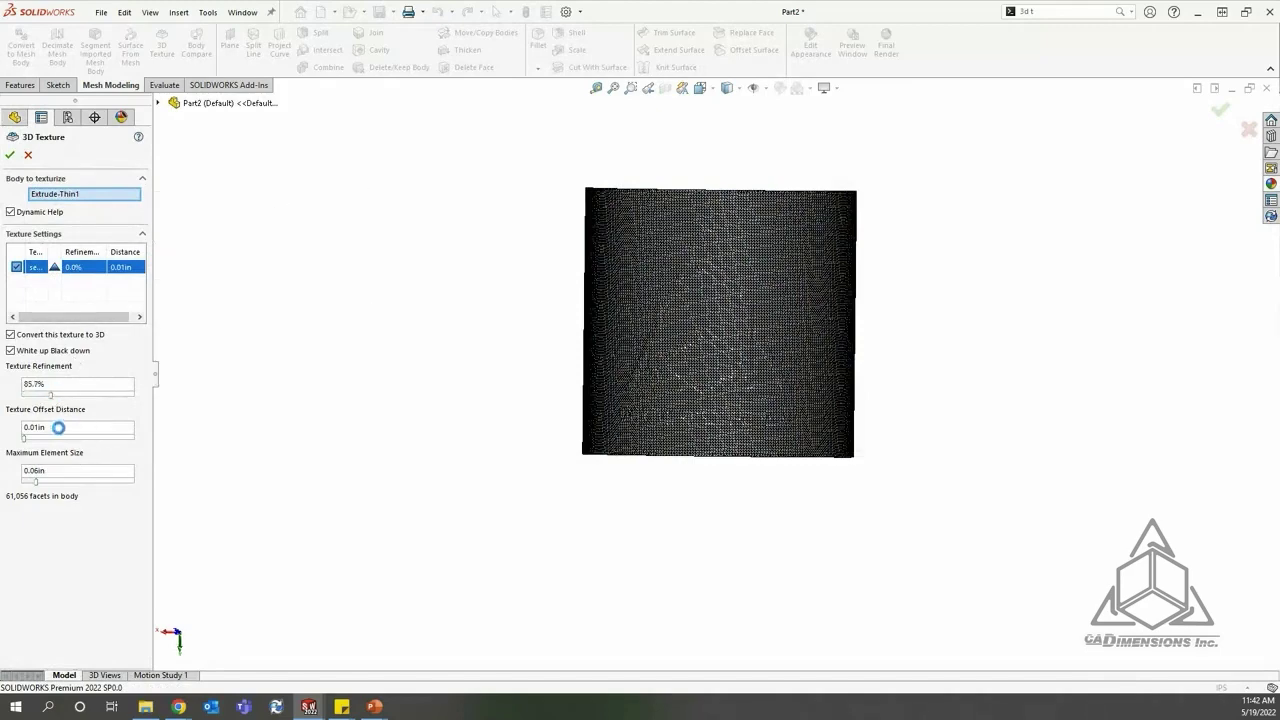
left_click(10, 155)
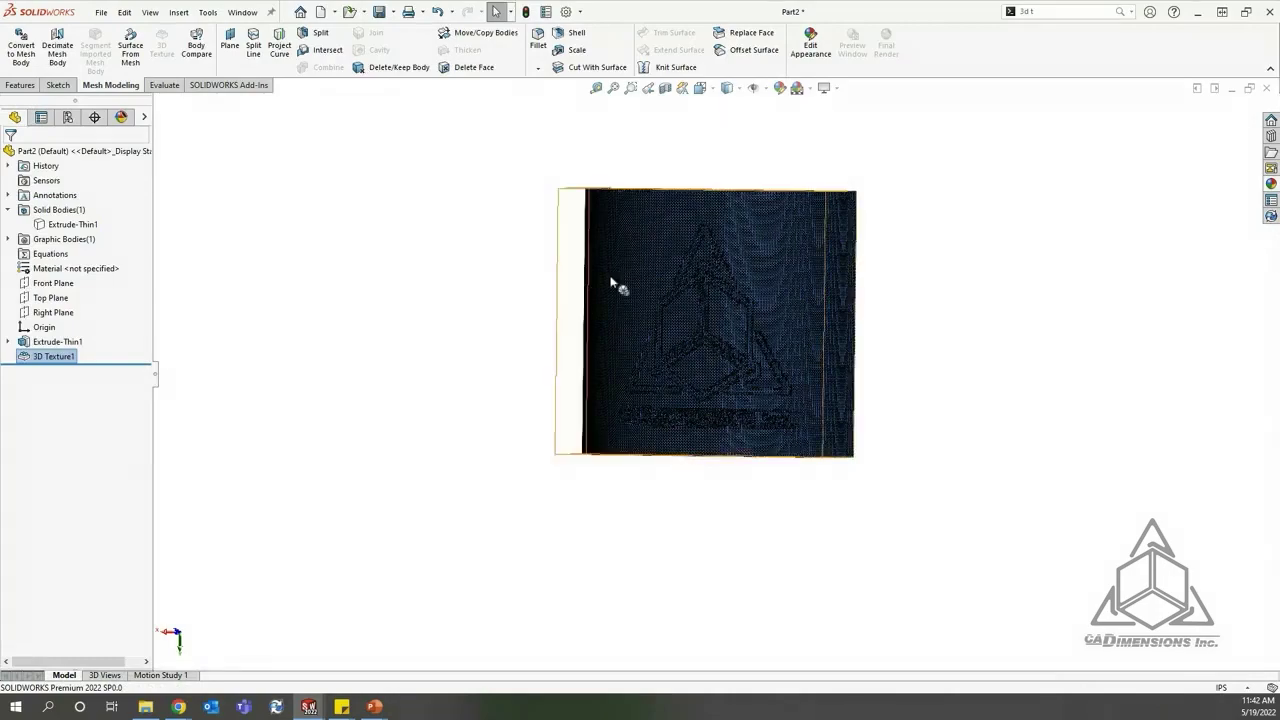
Step: Examine the refined logo mesh up close and from several angles, and review the solid and graphic bodies in the feature tree
scroll(763, 363, "down", 6)
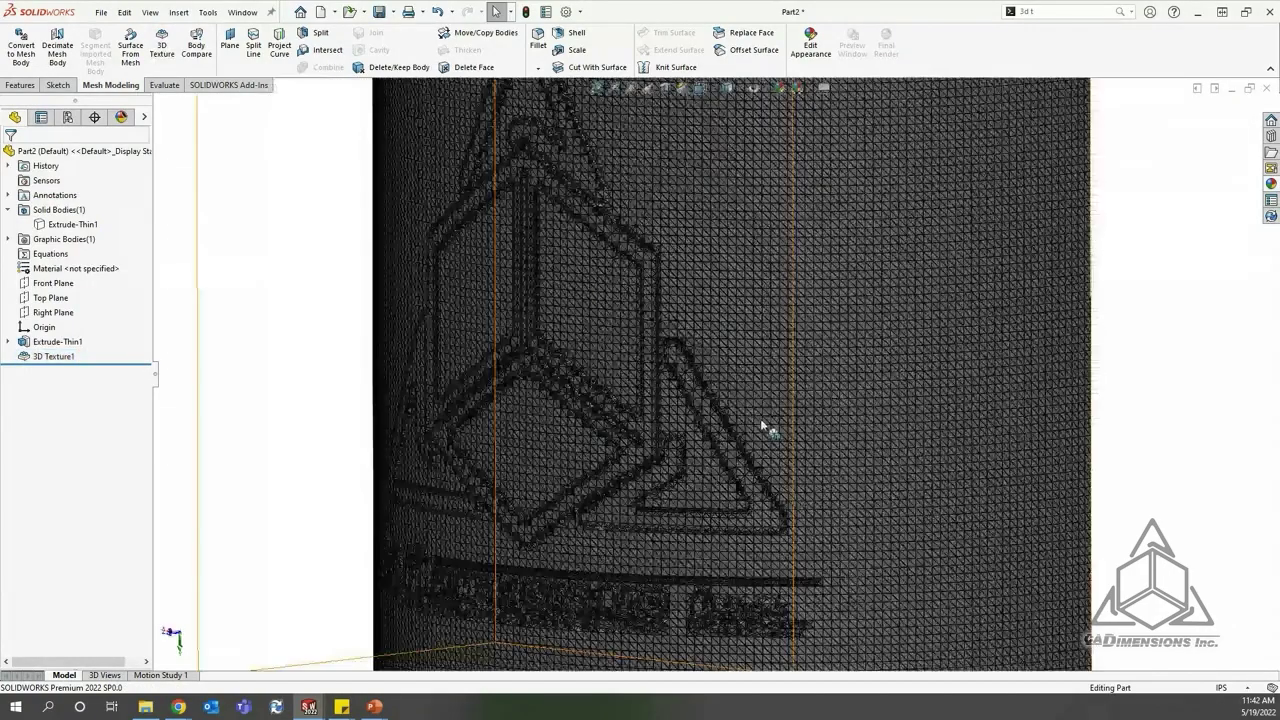
scroll(760, 418, "up", 5)
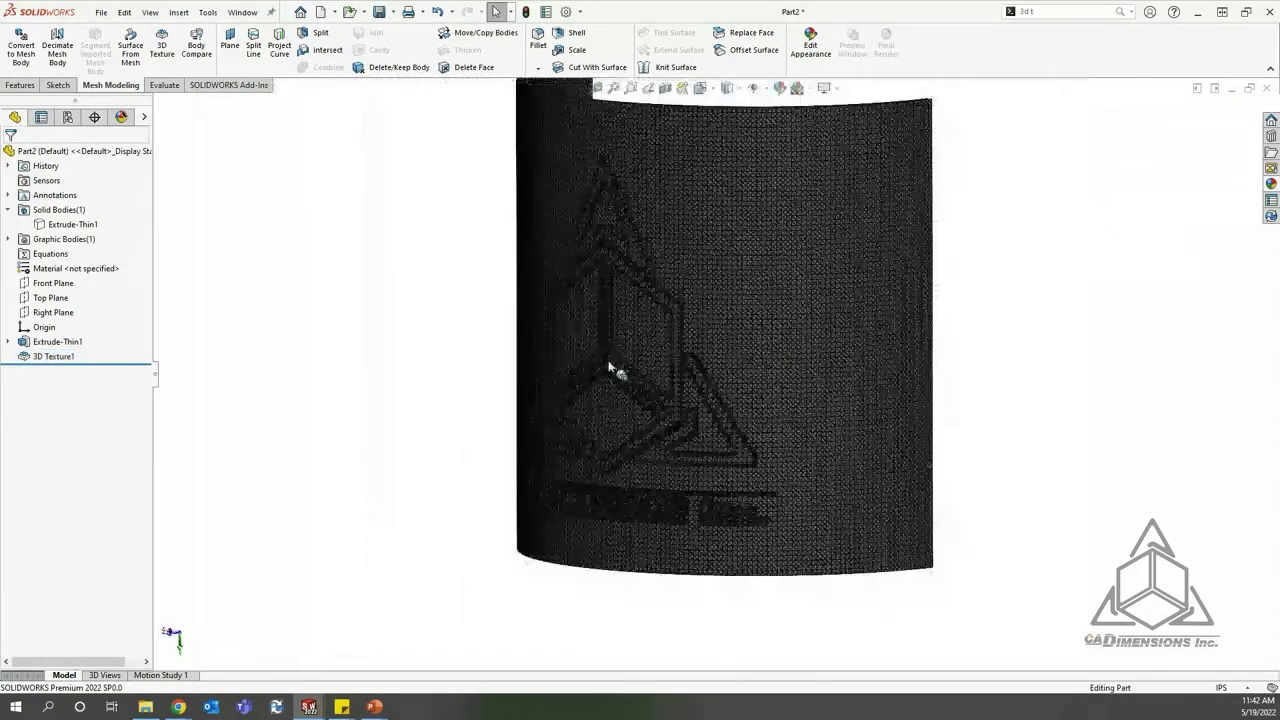
left_click(8, 239)
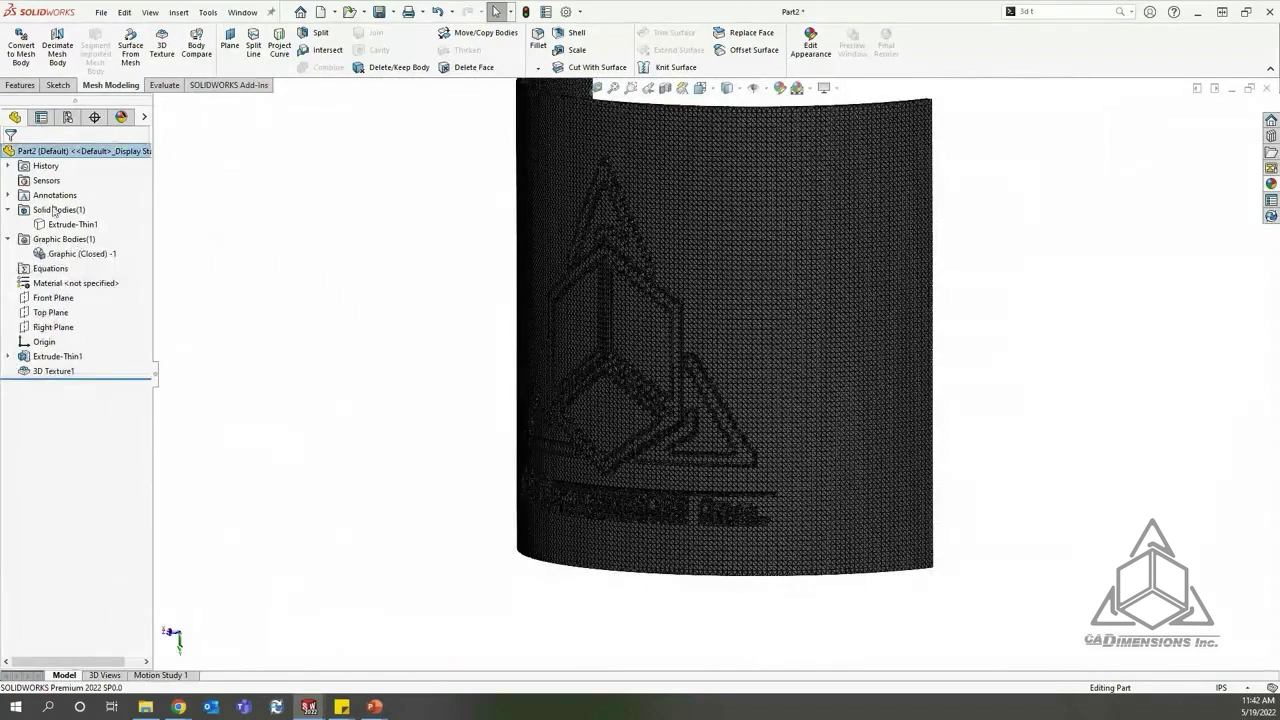
left_click(8, 210)
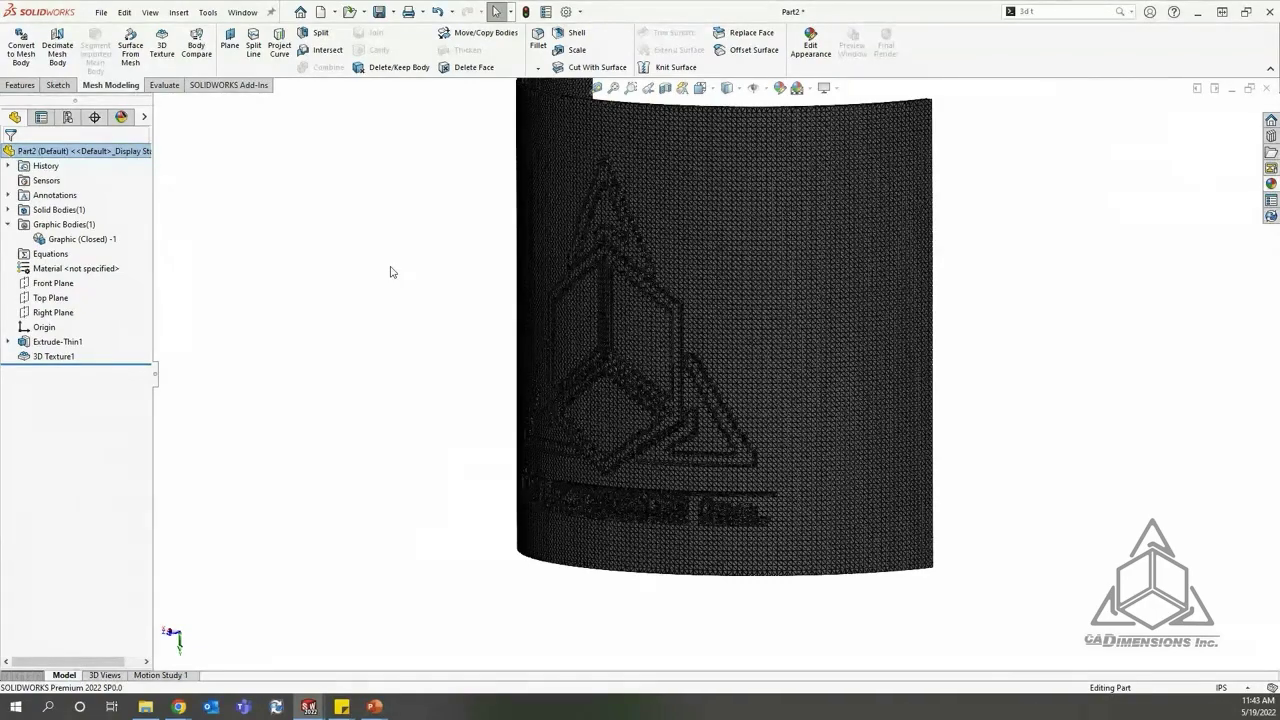
middle_click_drag(430, 407, 727, 131)
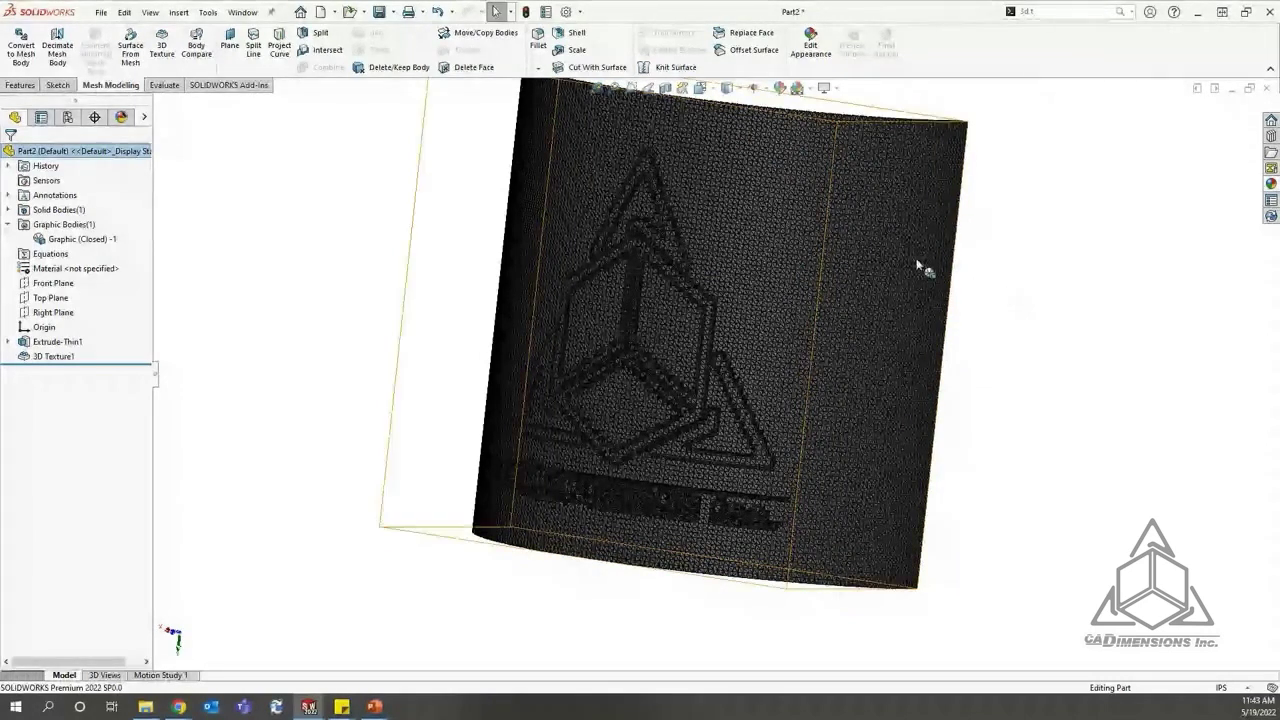
mouse_move(920, 271)
middle_mouse_down()
mouse_move(908, 200)
mouse_move(1017, 331)
mouse_move(914, 397)
mouse_move(880, 380)
middle_mouse_up()
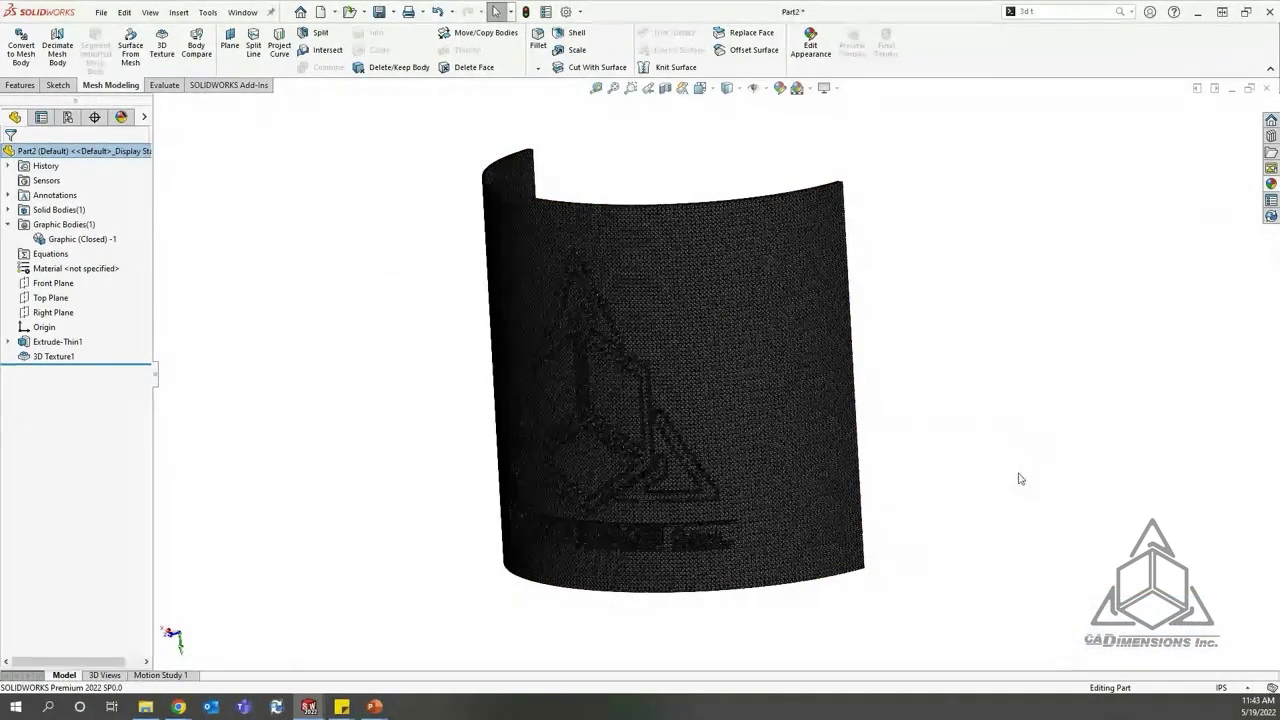
middle_click_drag(920, 451, 523, 277)
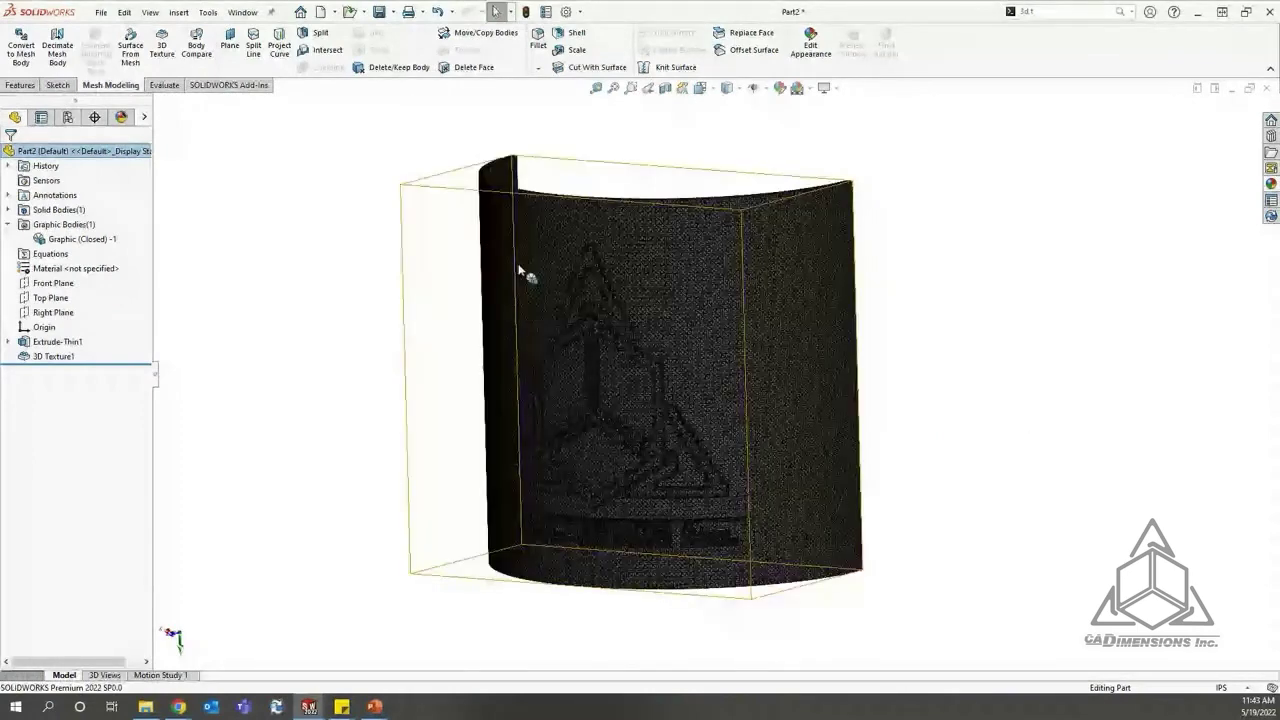
Step: Switch to the Part1 document and view its flat rectangular plate from the front
left_click(253, 16)
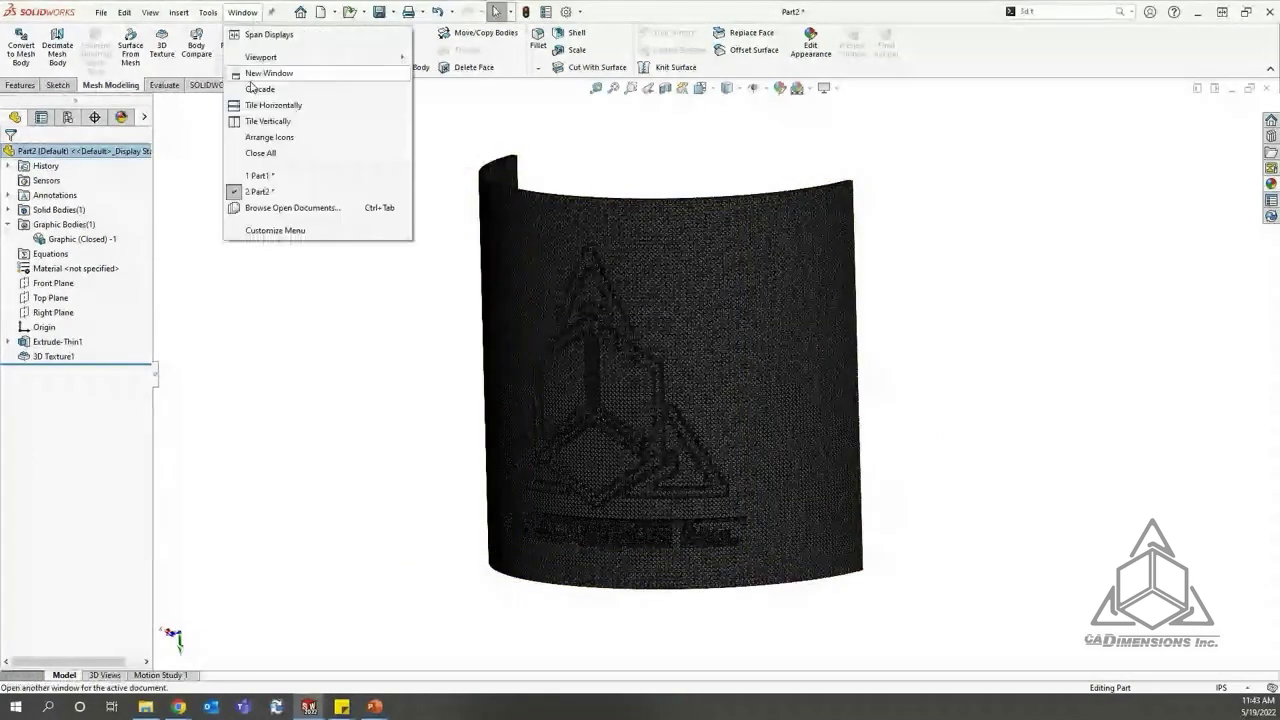
left_click(295, 175)
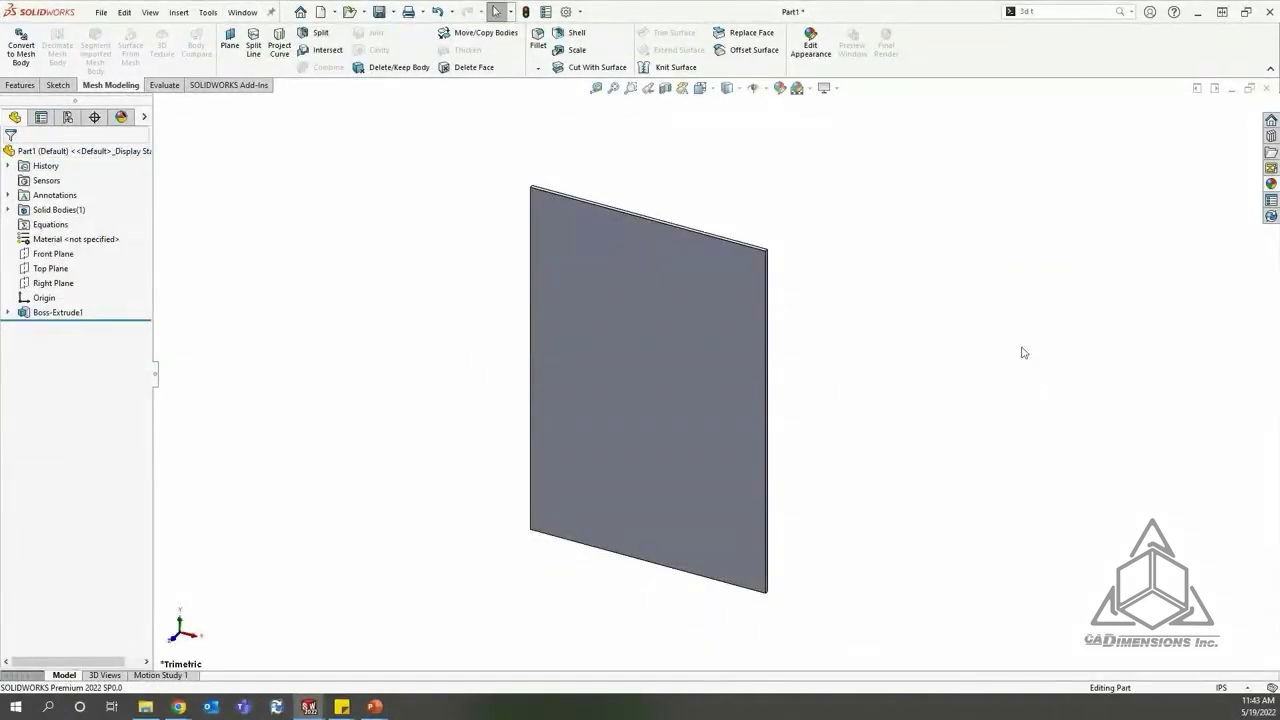
middle_click_drag(953, 371, 909, 320)
key("ctrl+1")
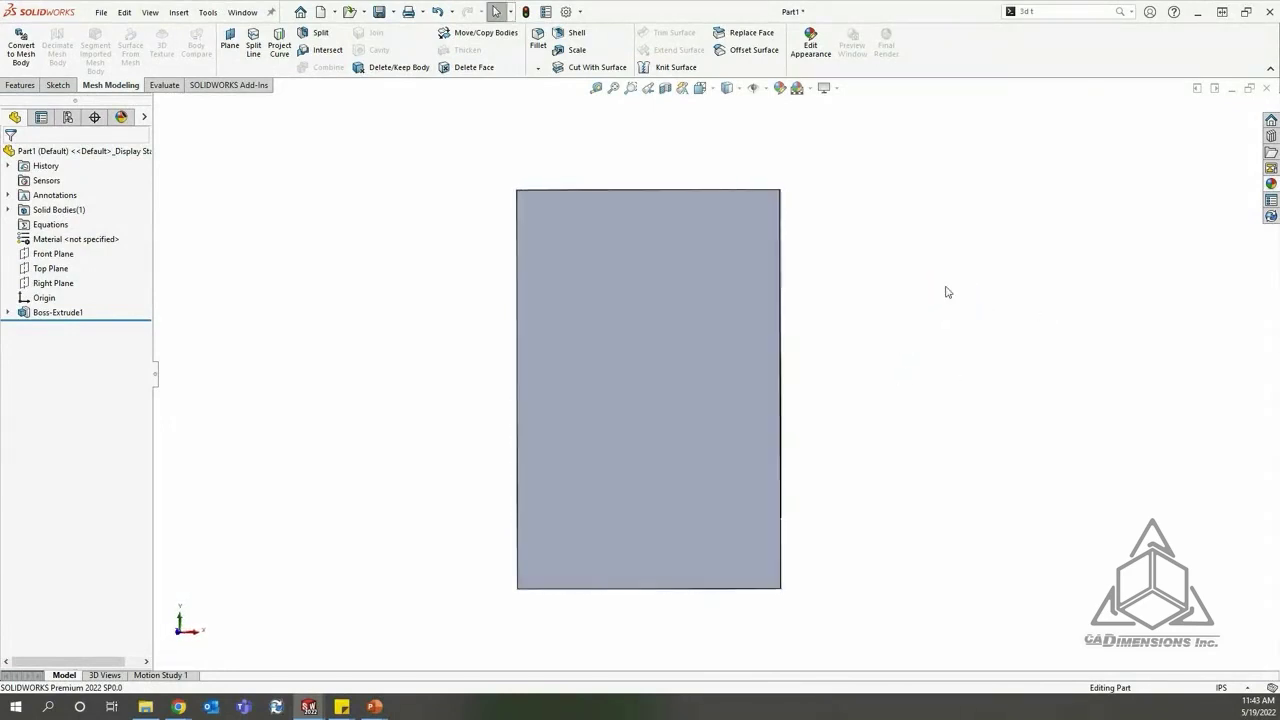
Step: Apply the Knurled Bump 2 appearance from the Miscellaneous 3D Textures library to the plate's front face only
left_click(1271, 184)
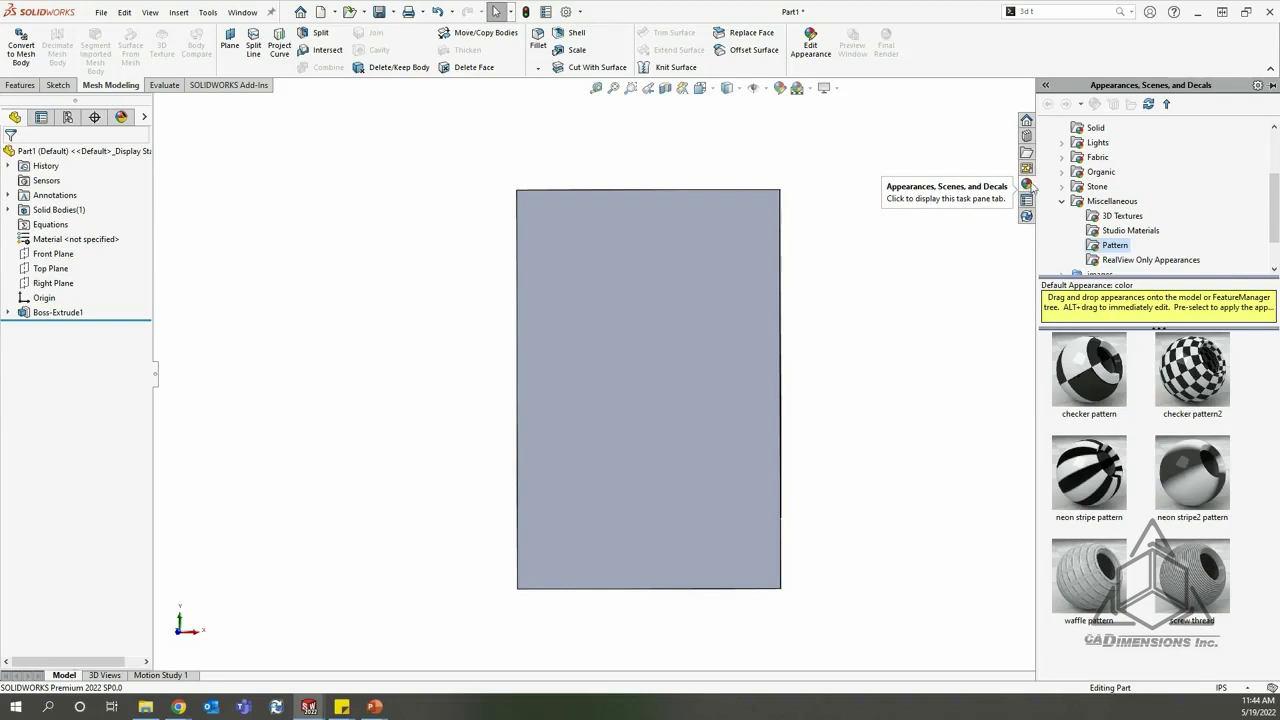
left_click(1125, 218)
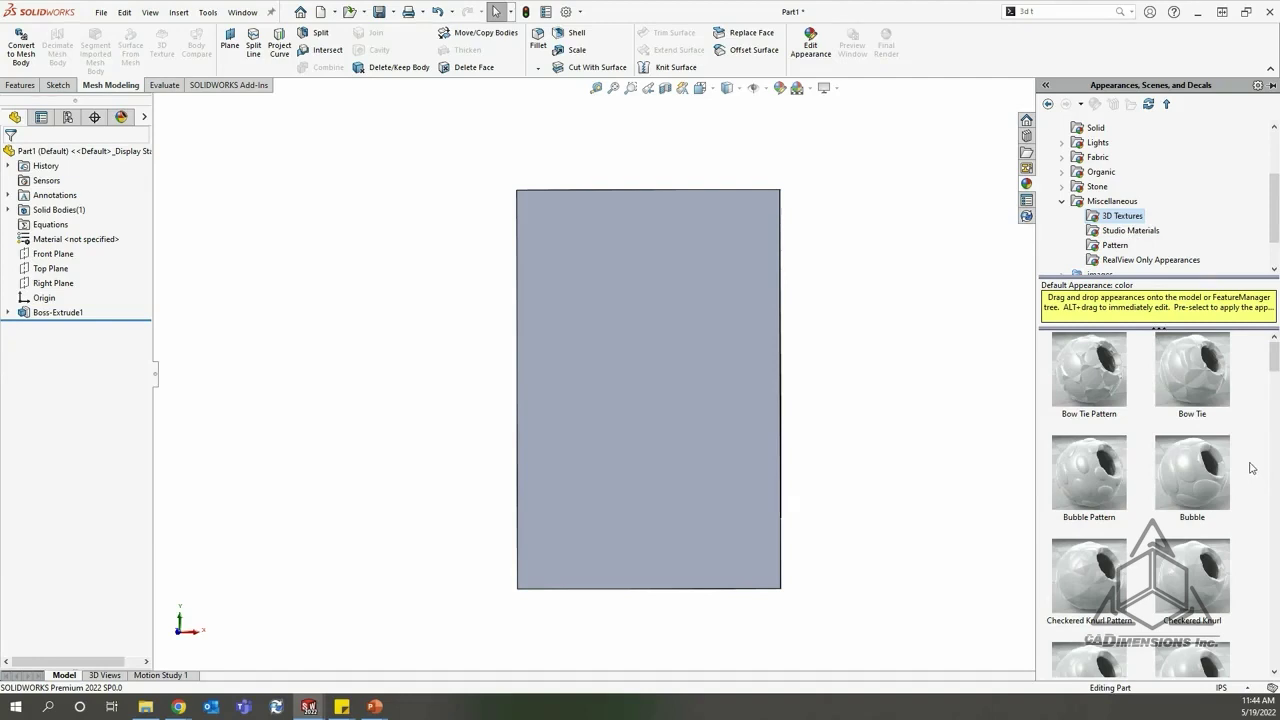
scroll(1216, 435, "down", 10)
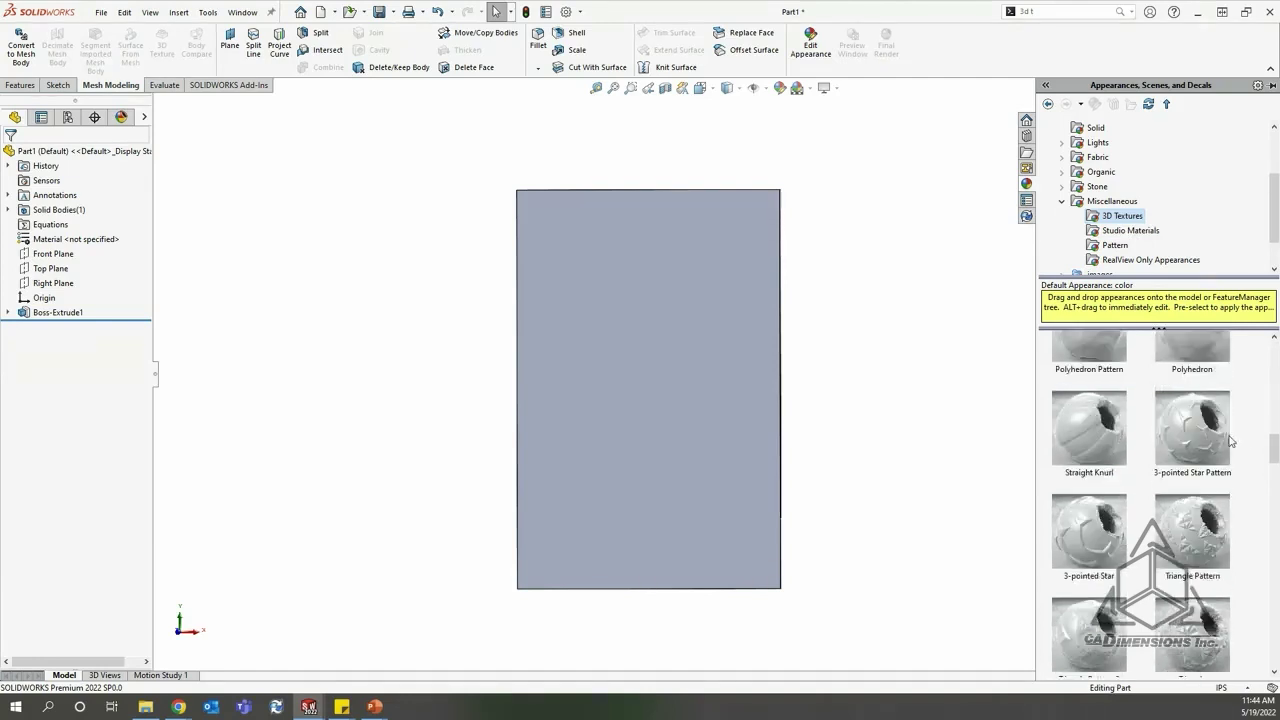
scroll(1226, 449, "up", 3)
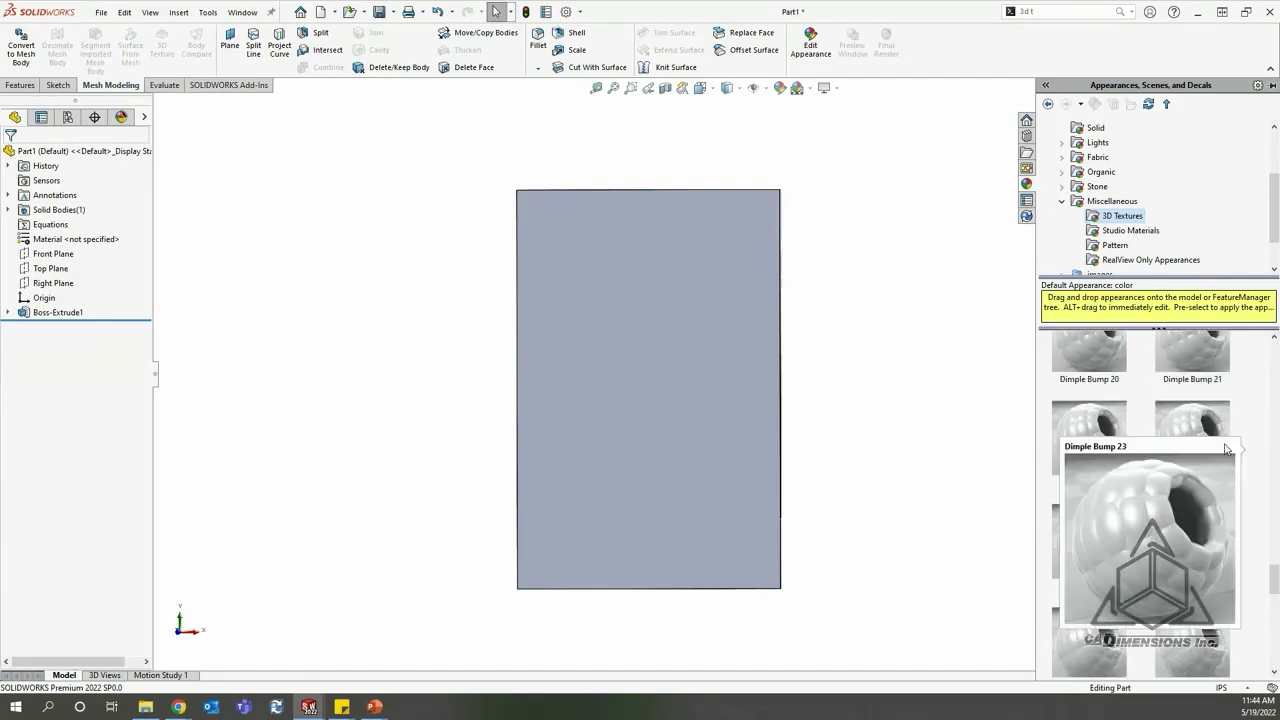
scroll(1225, 440, "down", 6)
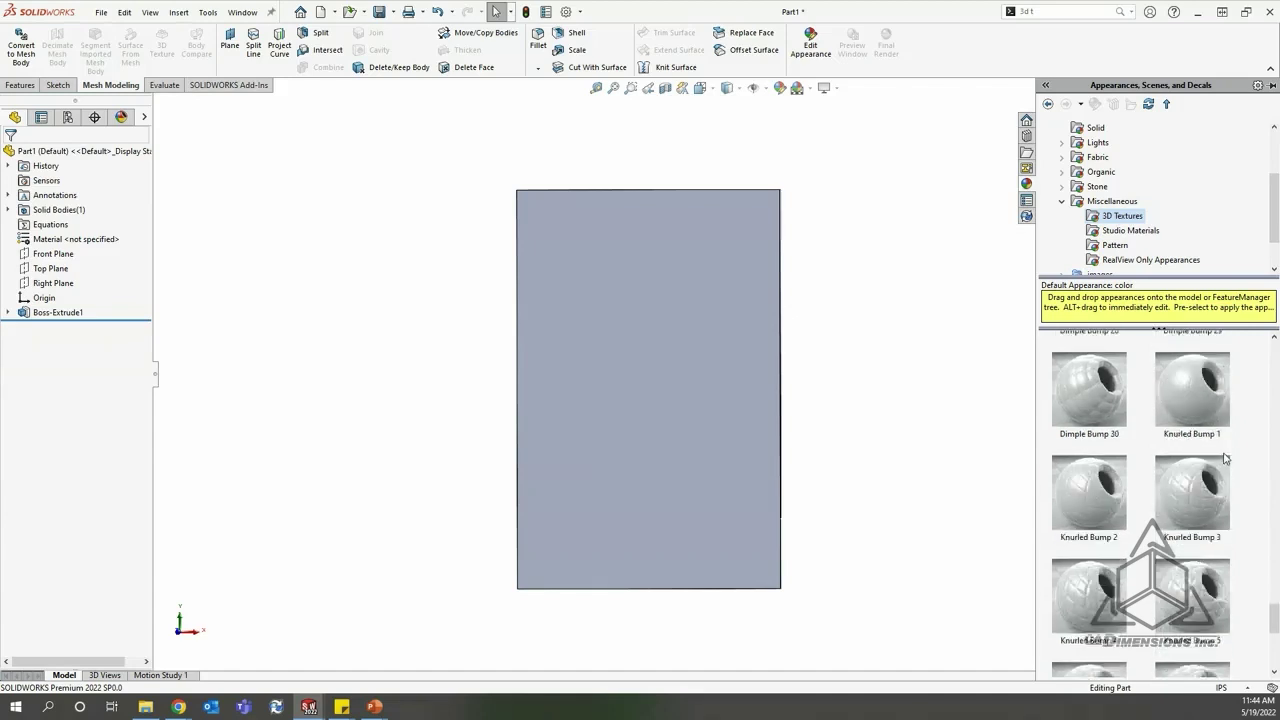
left_click_drag(1097, 507, 703, 457)
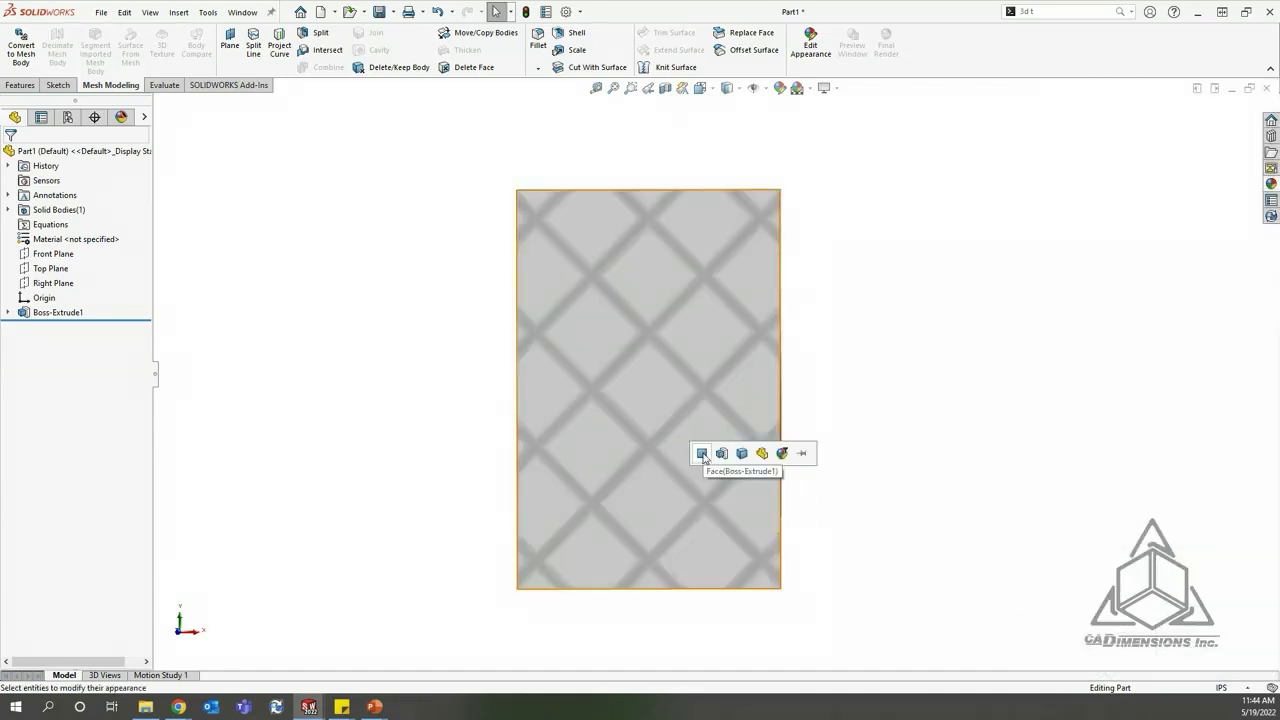
left_click(703, 457)
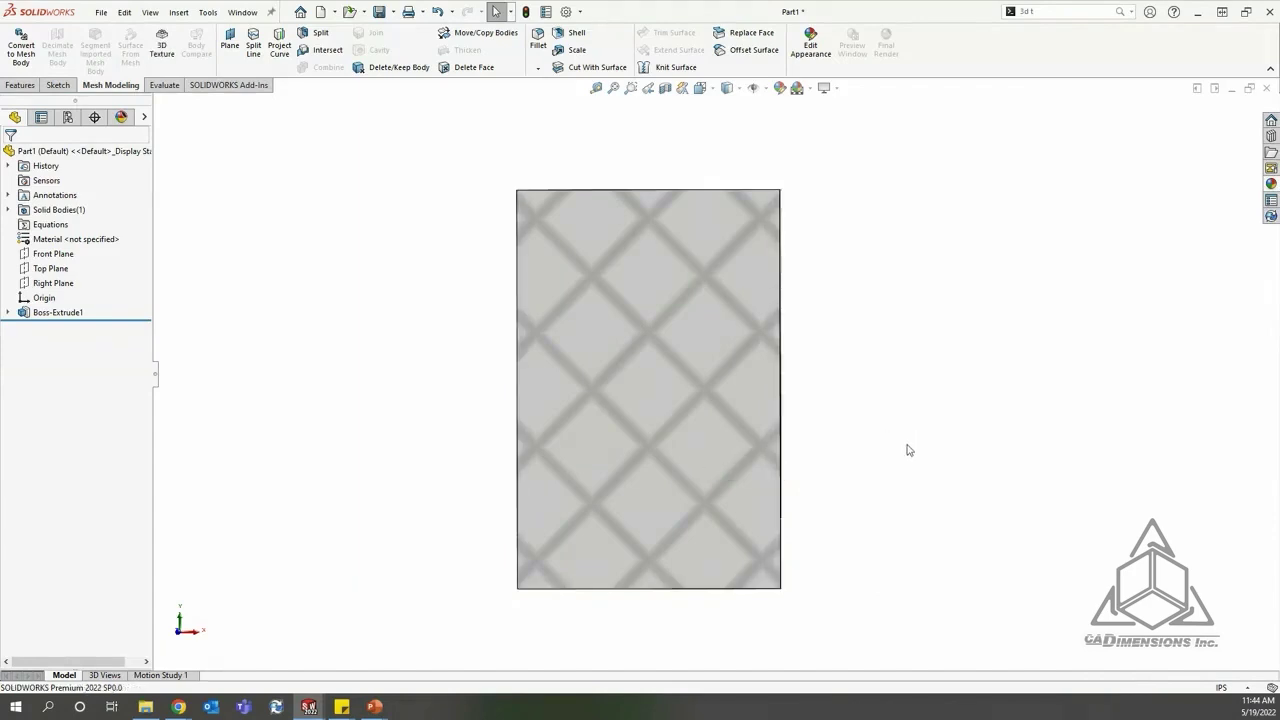
middle_click_drag(908, 450, 934, 457)
key("Escape")
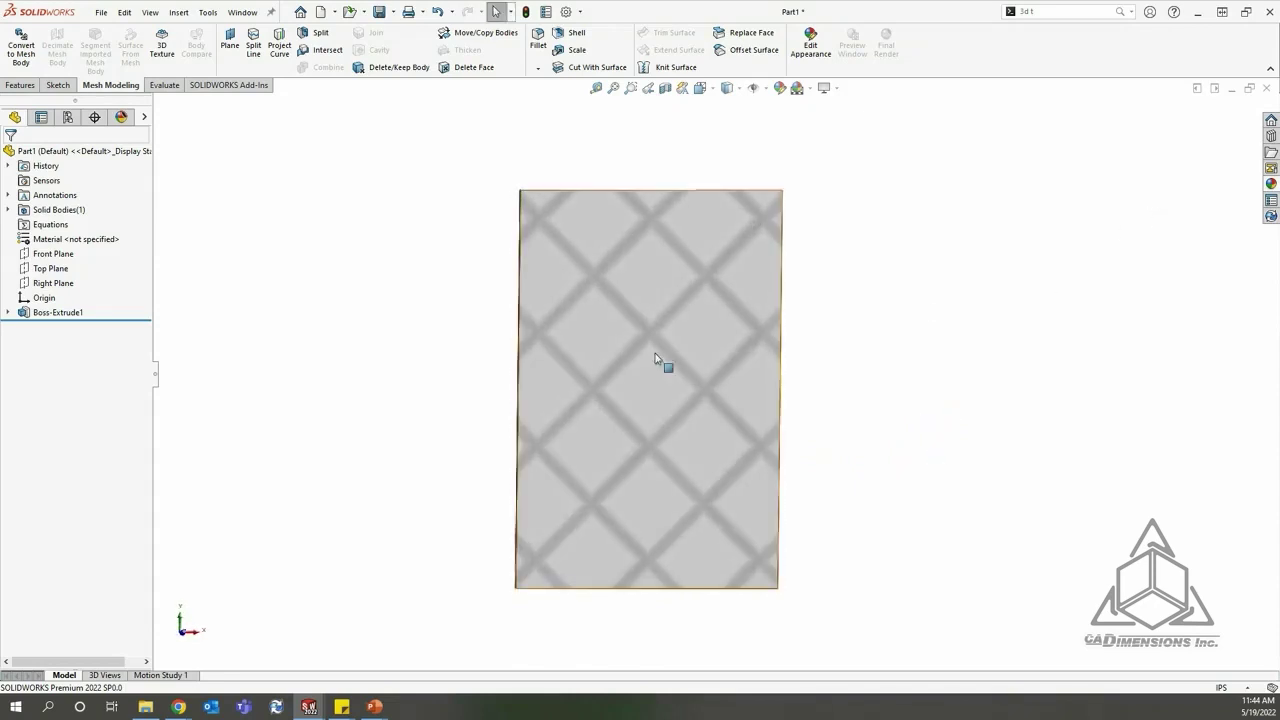
Step: Apply the Dimple Bump 21 appearance from the 3D Textures library to the plate's front face
left_click(1271, 184)
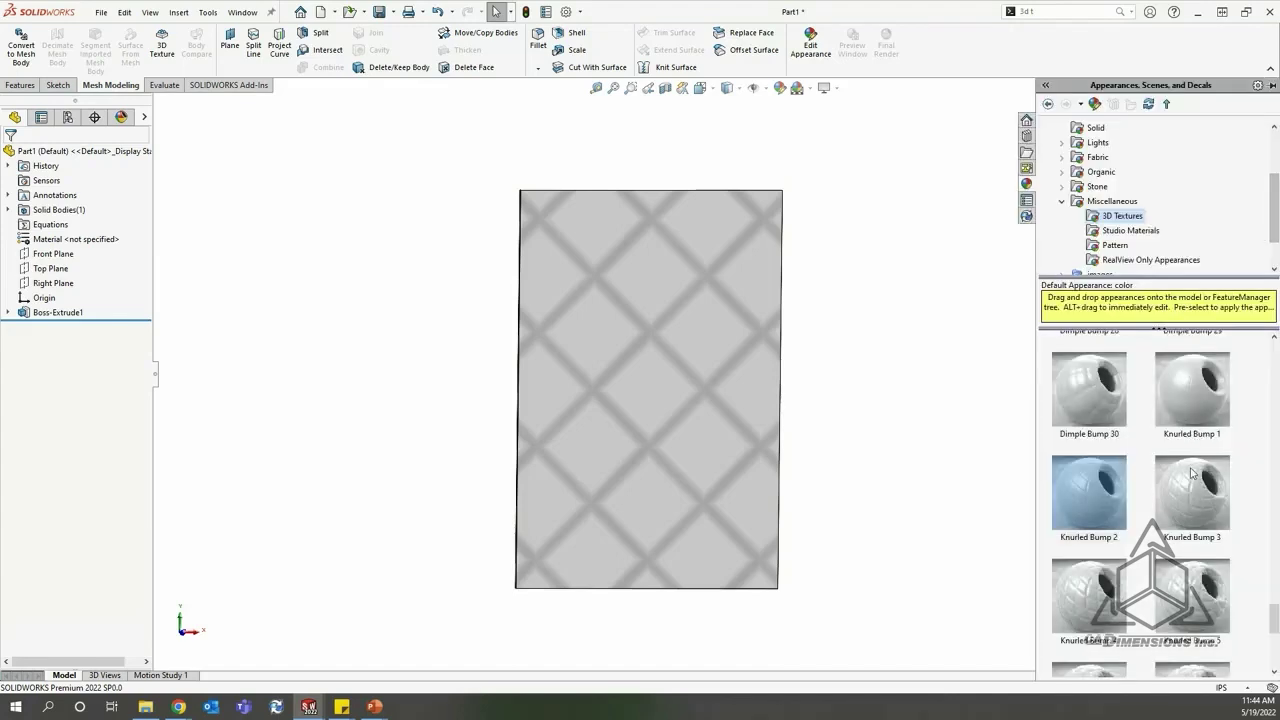
scroll(1191, 474, "down", 4)
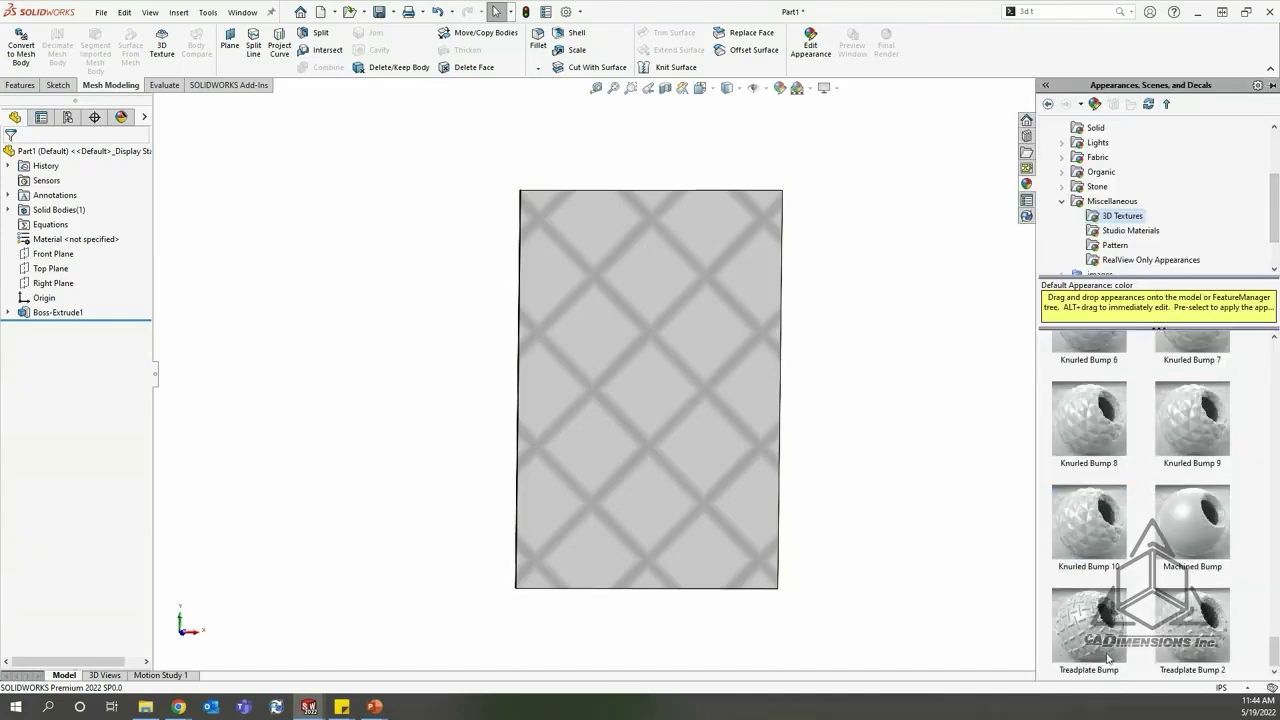
scroll(1205, 542, "up", 3)
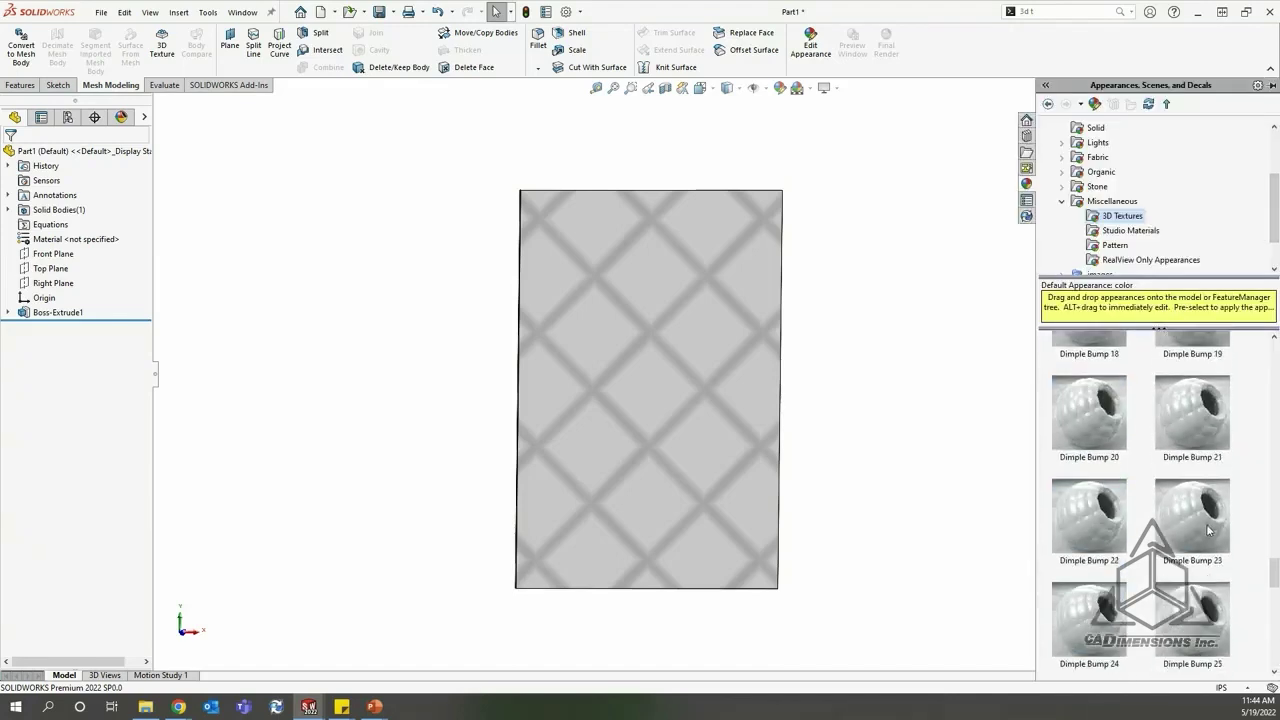
left_click_drag(1203, 465, 677, 441)
left_click(677, 440)
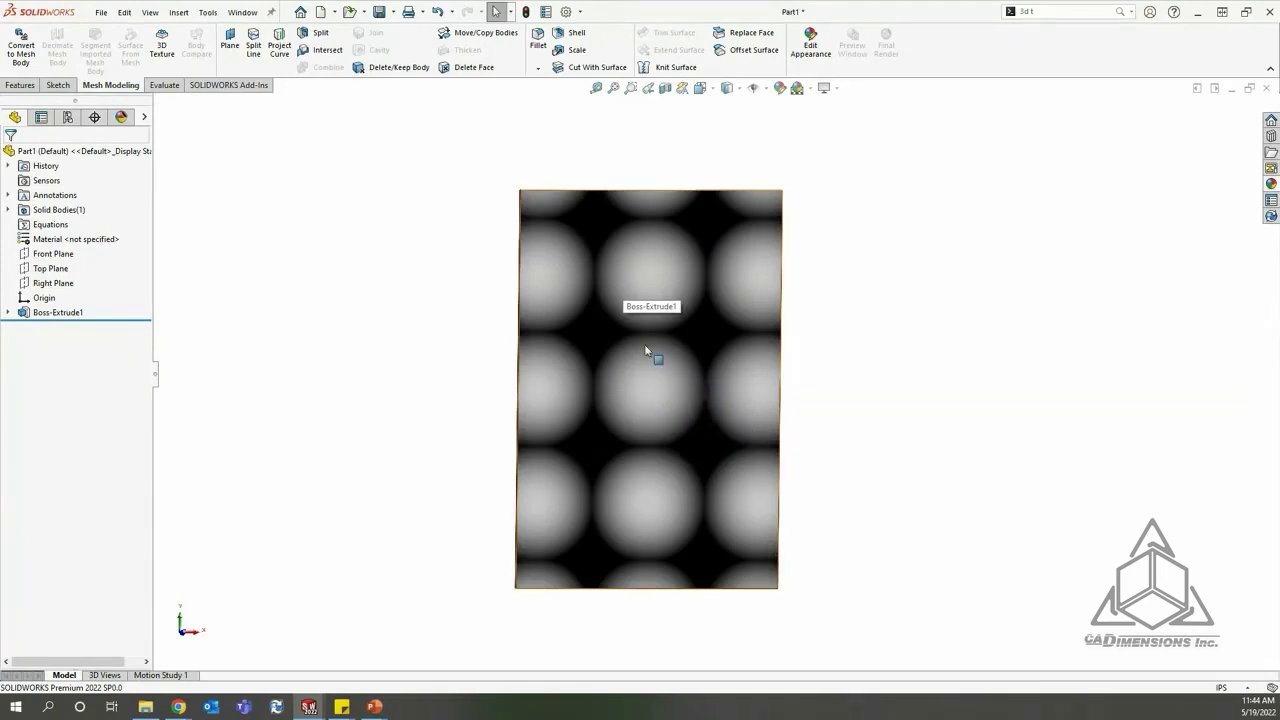
Step: Start a 3D Texture on the plate body, converting the dimple texture with a texture refinement of 90.9%
middle_click_drag(920, 409, 863, 437)
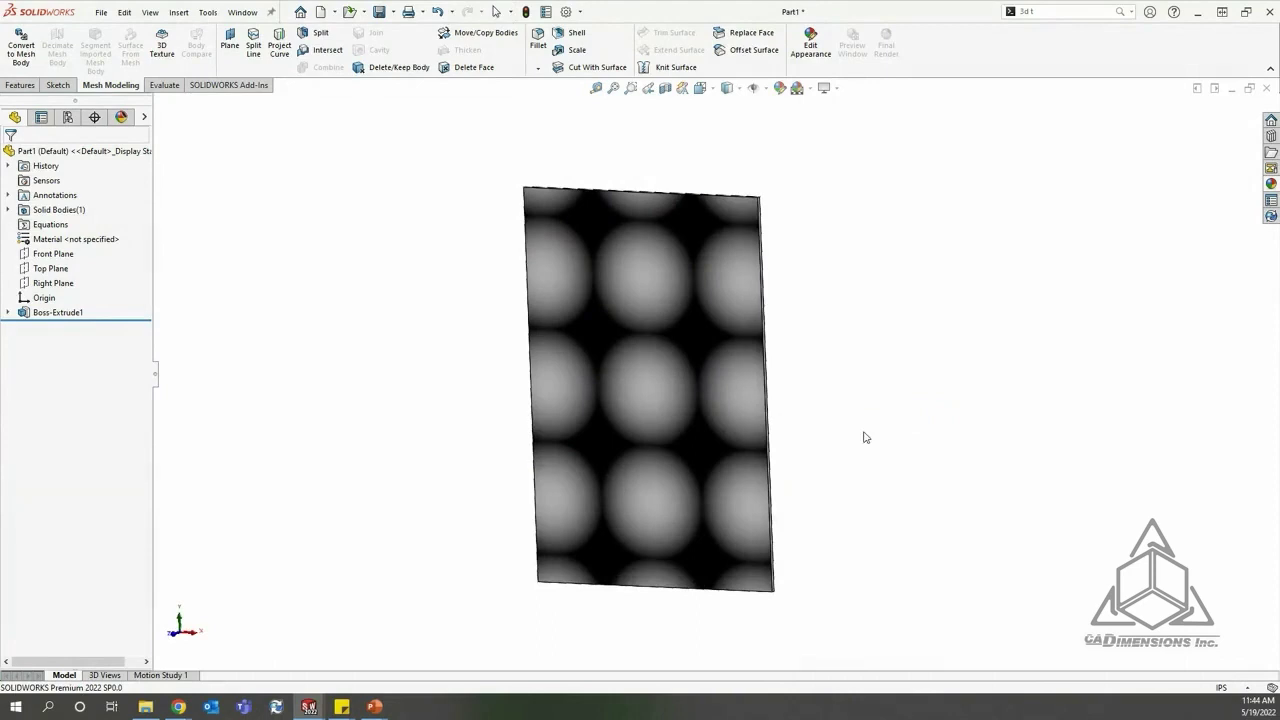
left_click(162, 45)
left_click(607, 287)
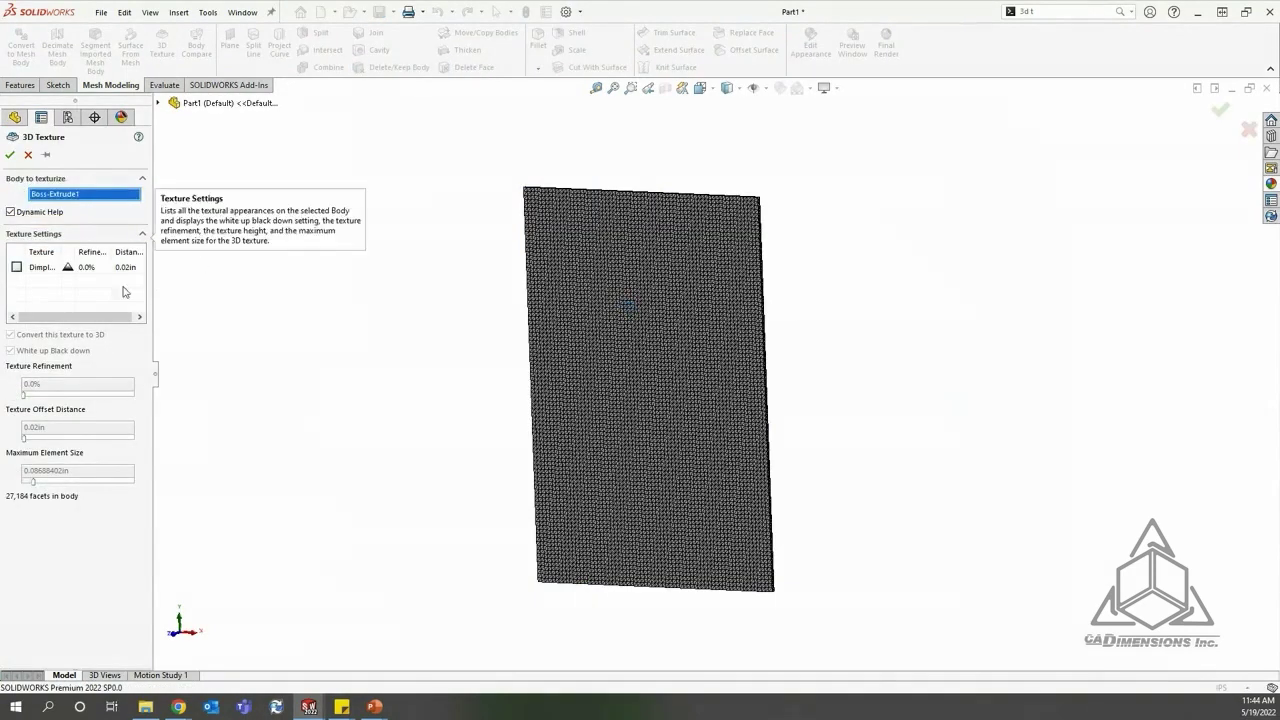
left_click(17, 268)
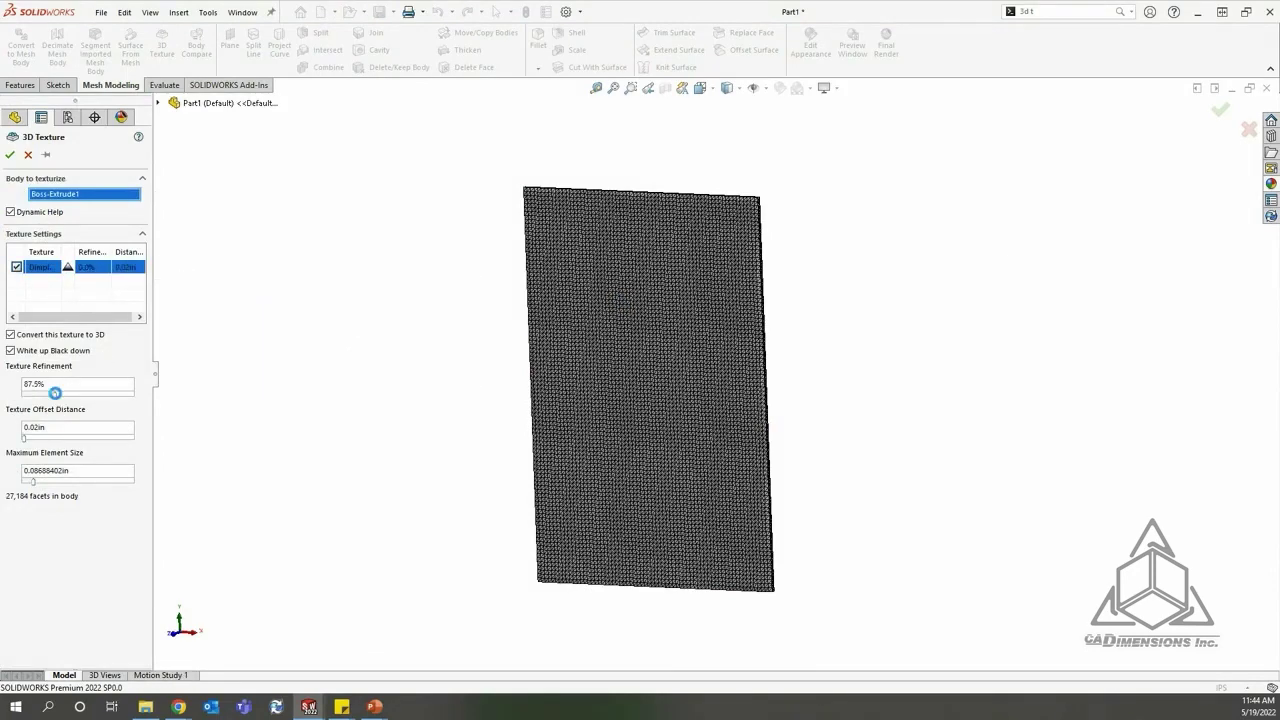
left_click_drag(57, 396, 73, 399)
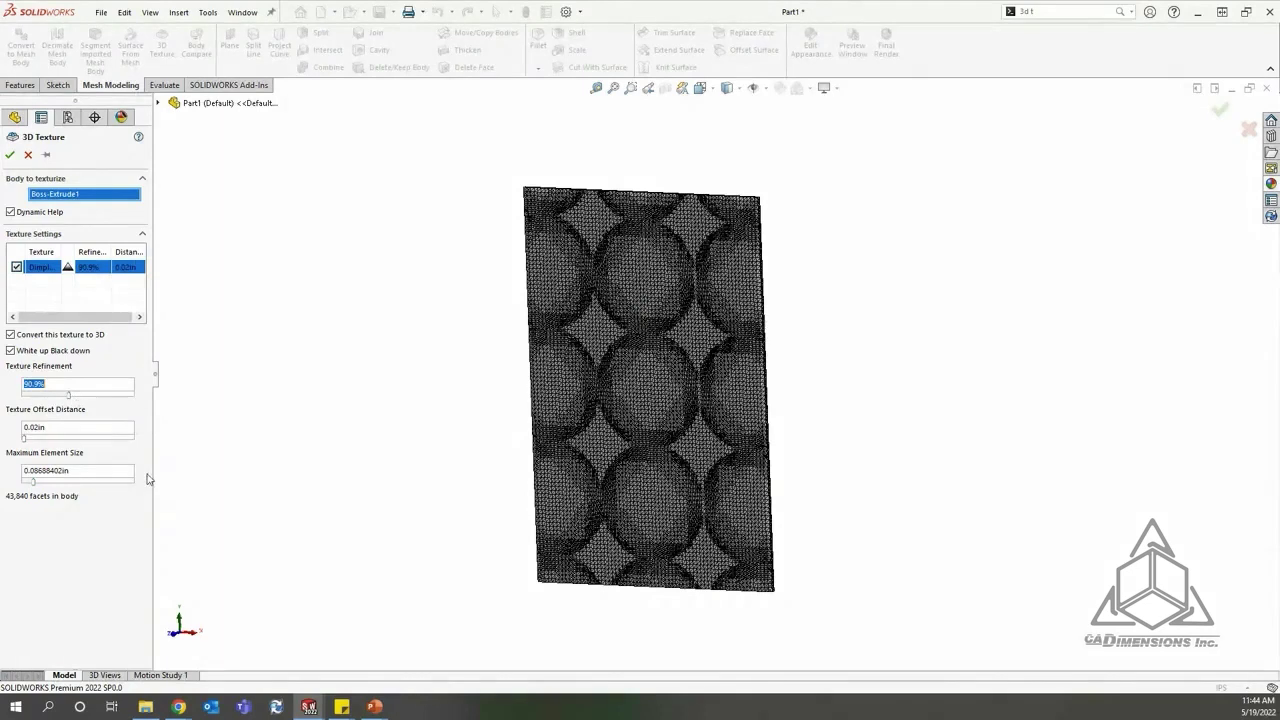
Step: Set the texture offset distance to 0.05 in and the maximum element size to 0.04535455 in, and check the plate from its edge
double_click(54, 429)
type(".05")
key("Return")
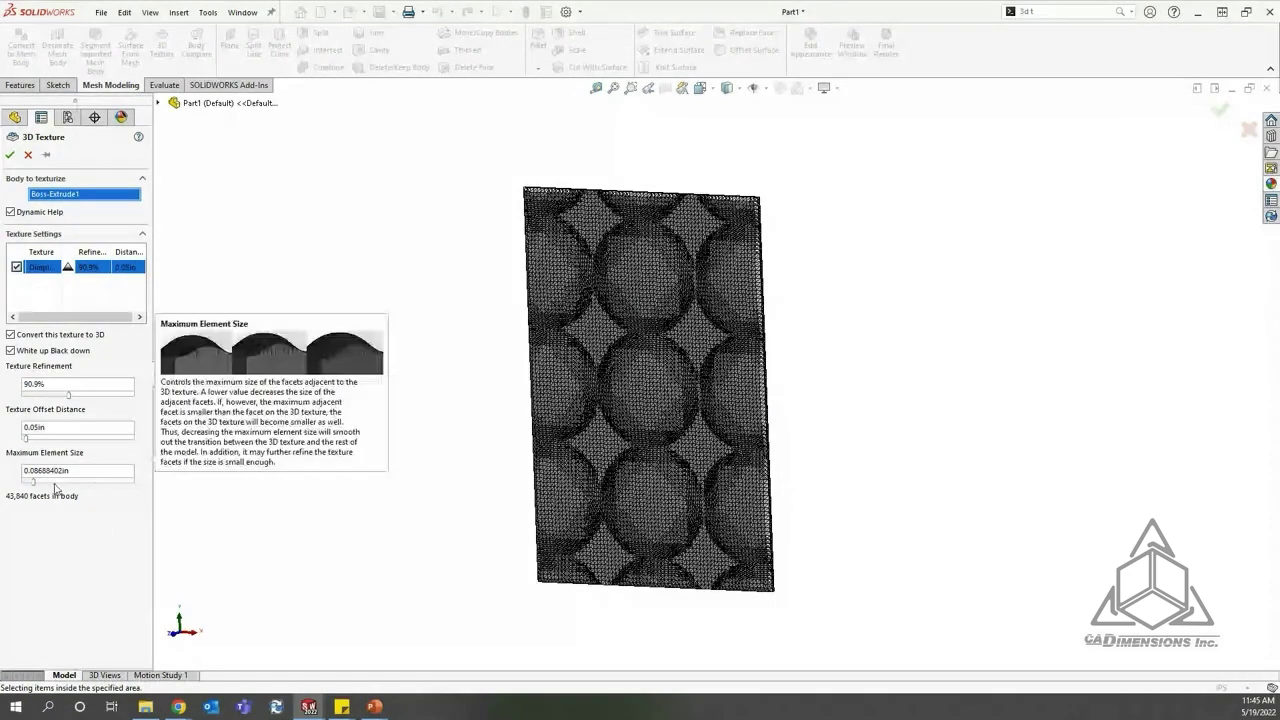
left_click_drag(34, 487, 44, 483)
middle_click_drag(864, 428, 680, 340)
scroll(666, 391, "down", 4)
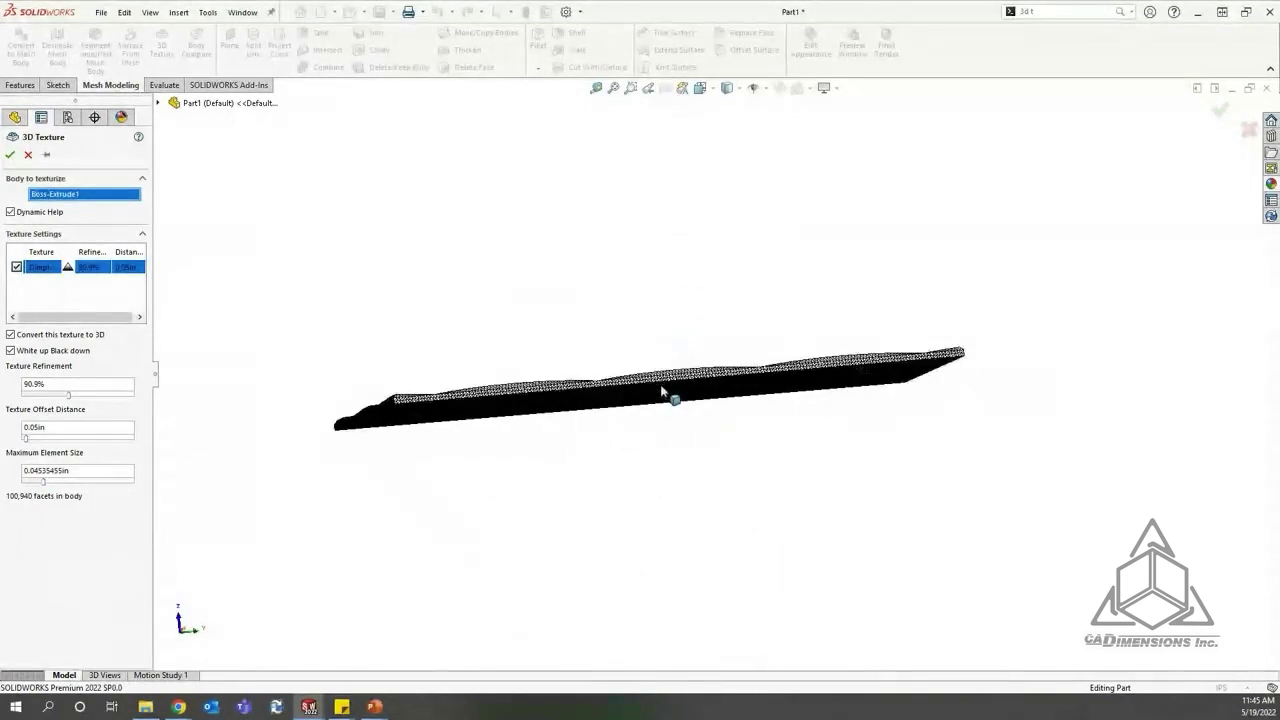
scroll(674, 384, "down", 2)
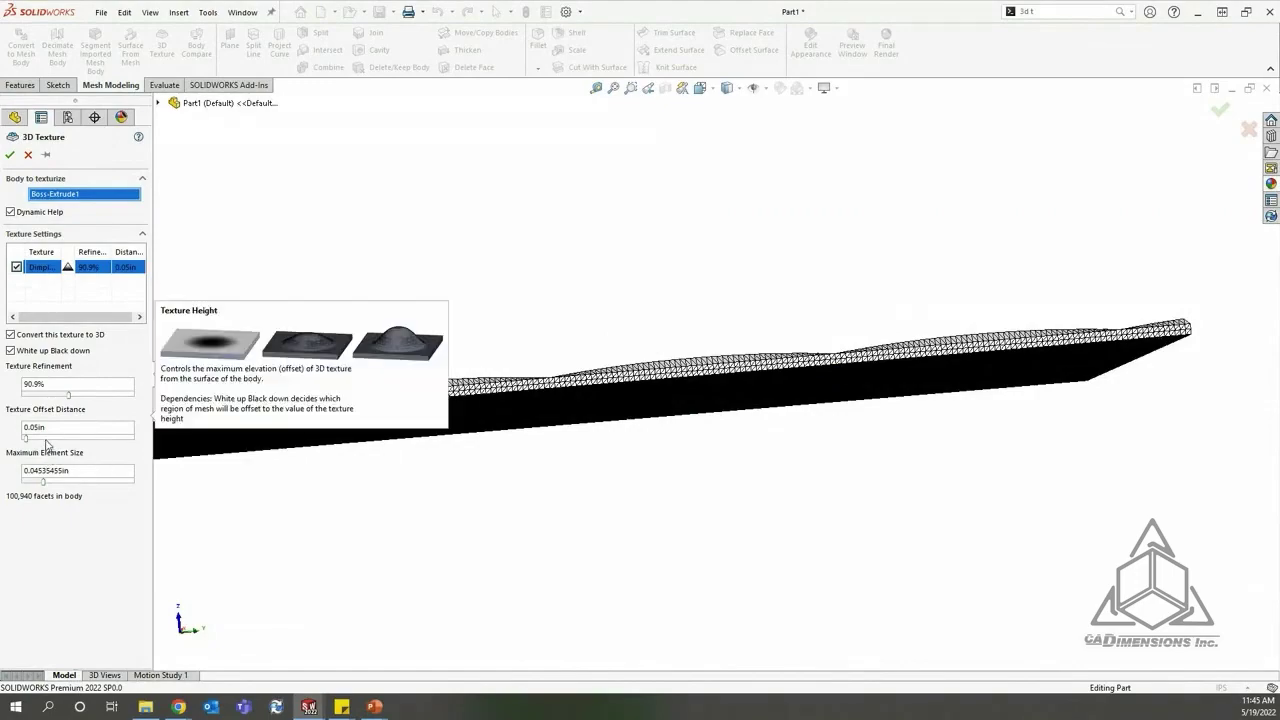
Step: Increase the texture offset distance to 0.24 in, inspect the raised dimples and create the 3D Texture feature
left_click_drag(25, 437, 46, 439)
middle_click_drag(717, 480, 746, 524)
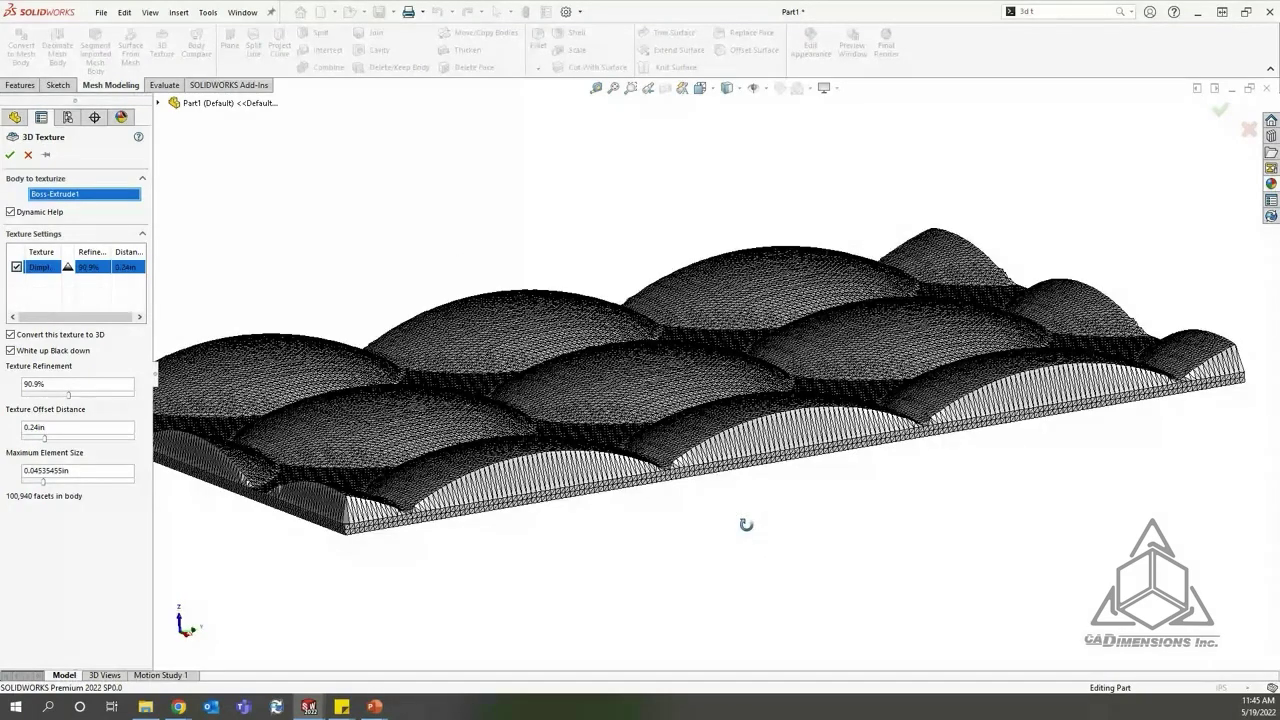
middle_click_drag(746, 524, 855, 530)
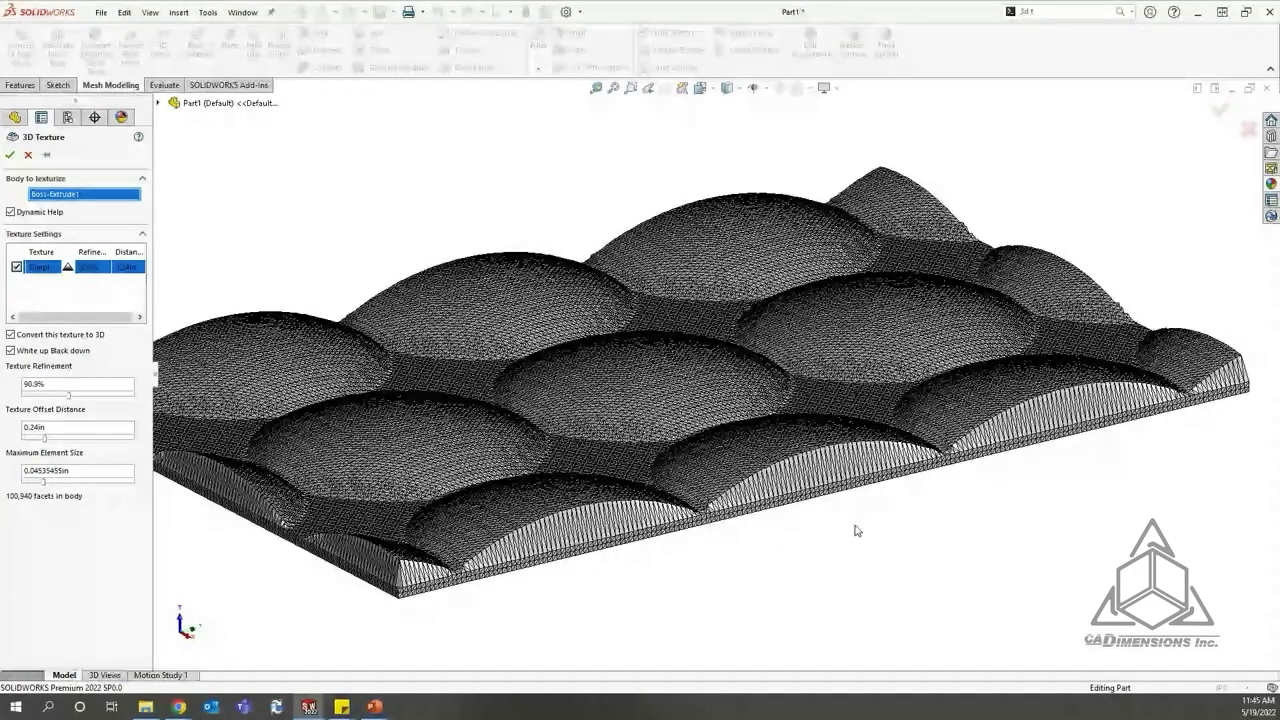
key("f")
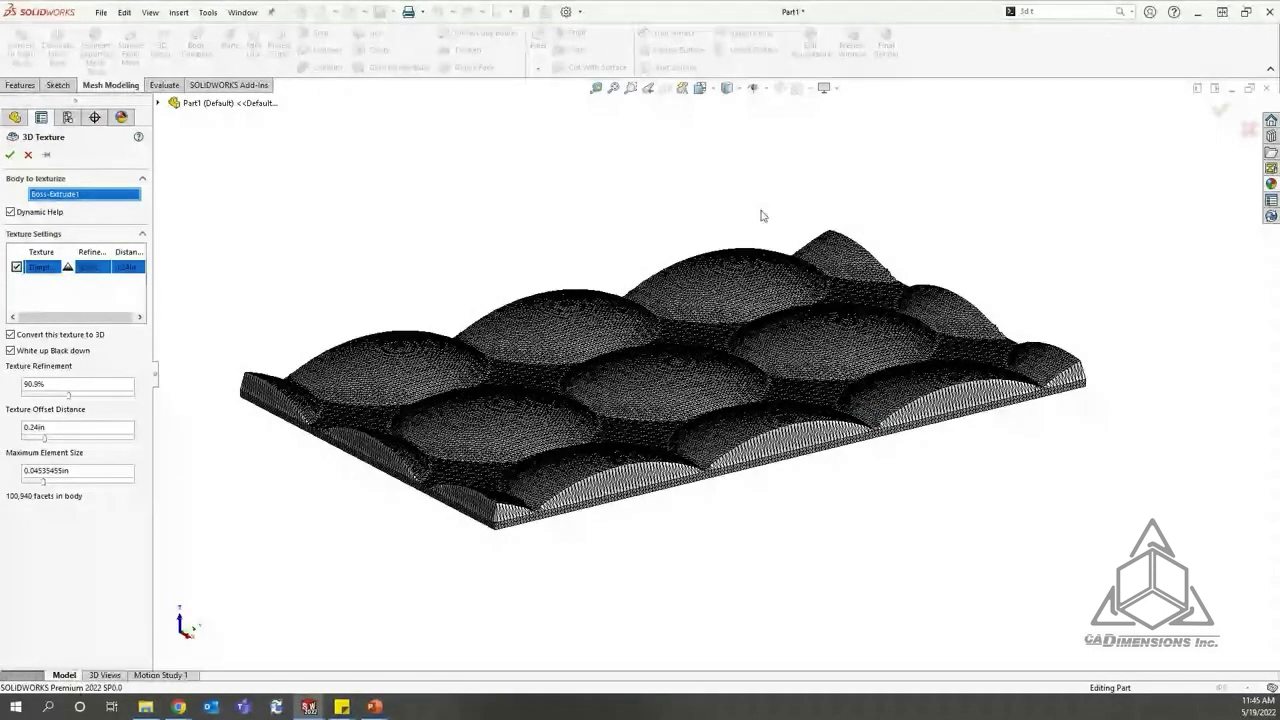
middle_click_drag(505, 246, 510, 402)
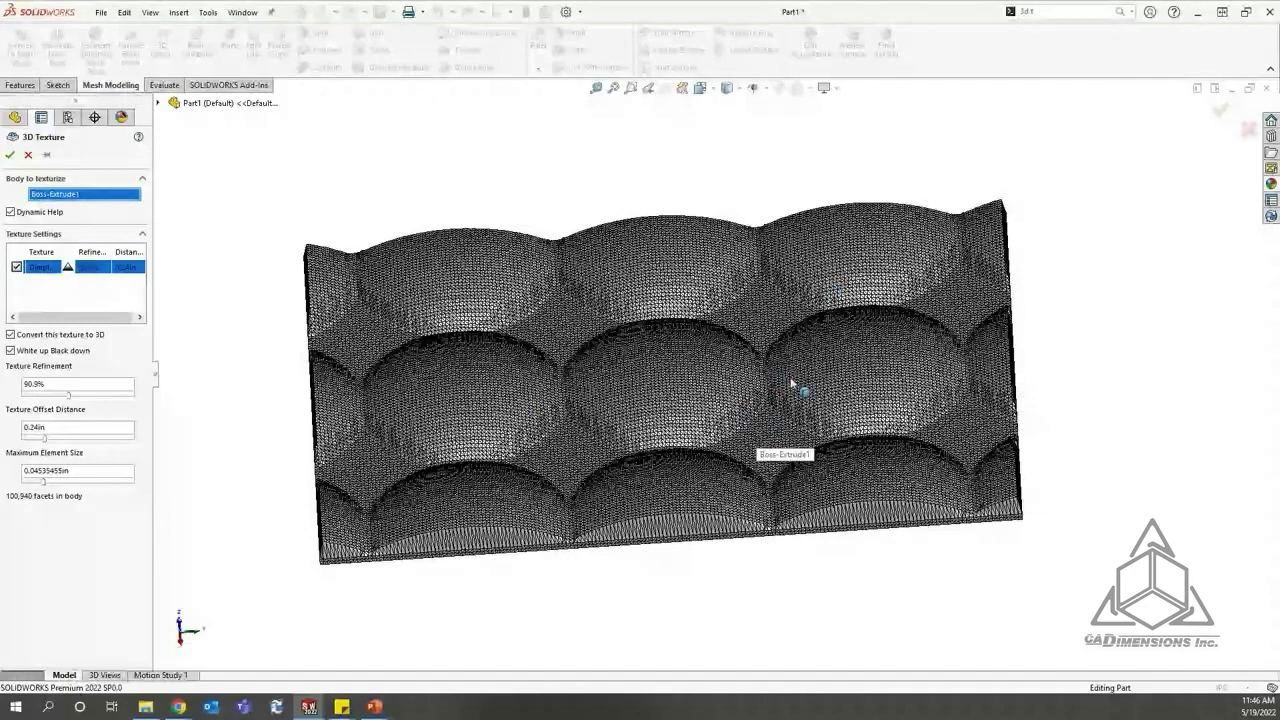
left_click(28, 155)
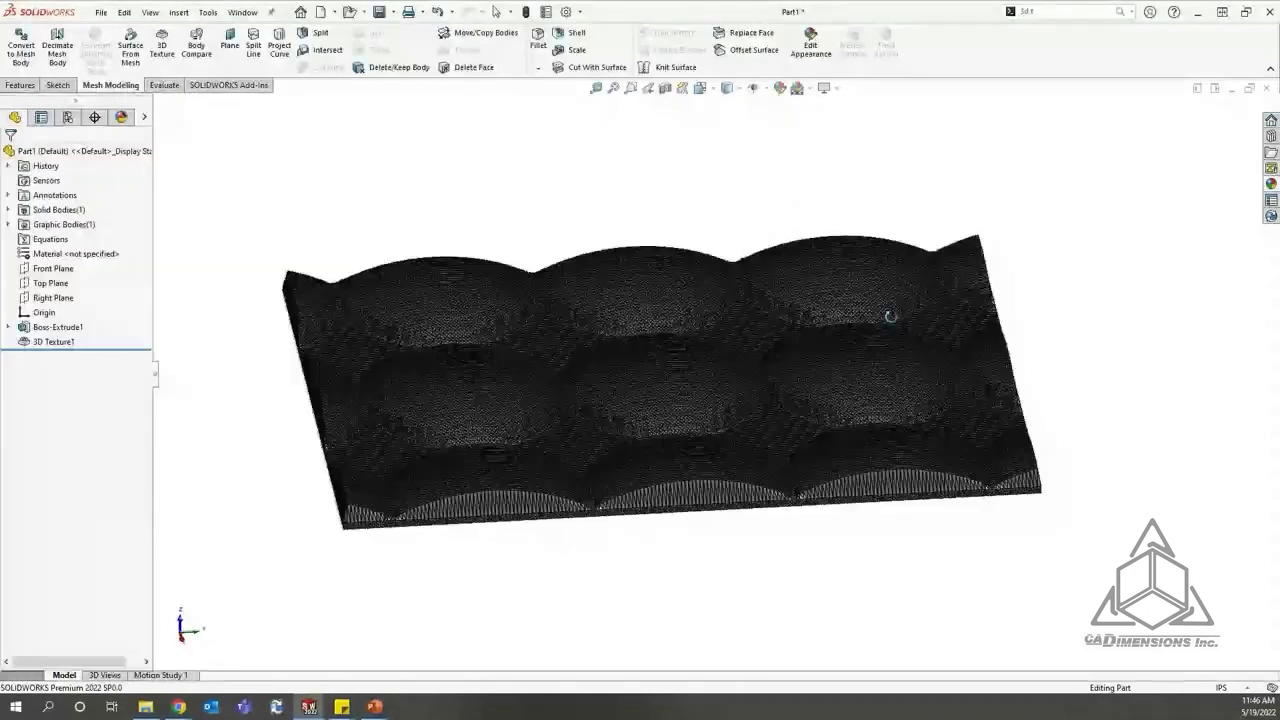
middle_click_drag(890, 316, 886, 349)
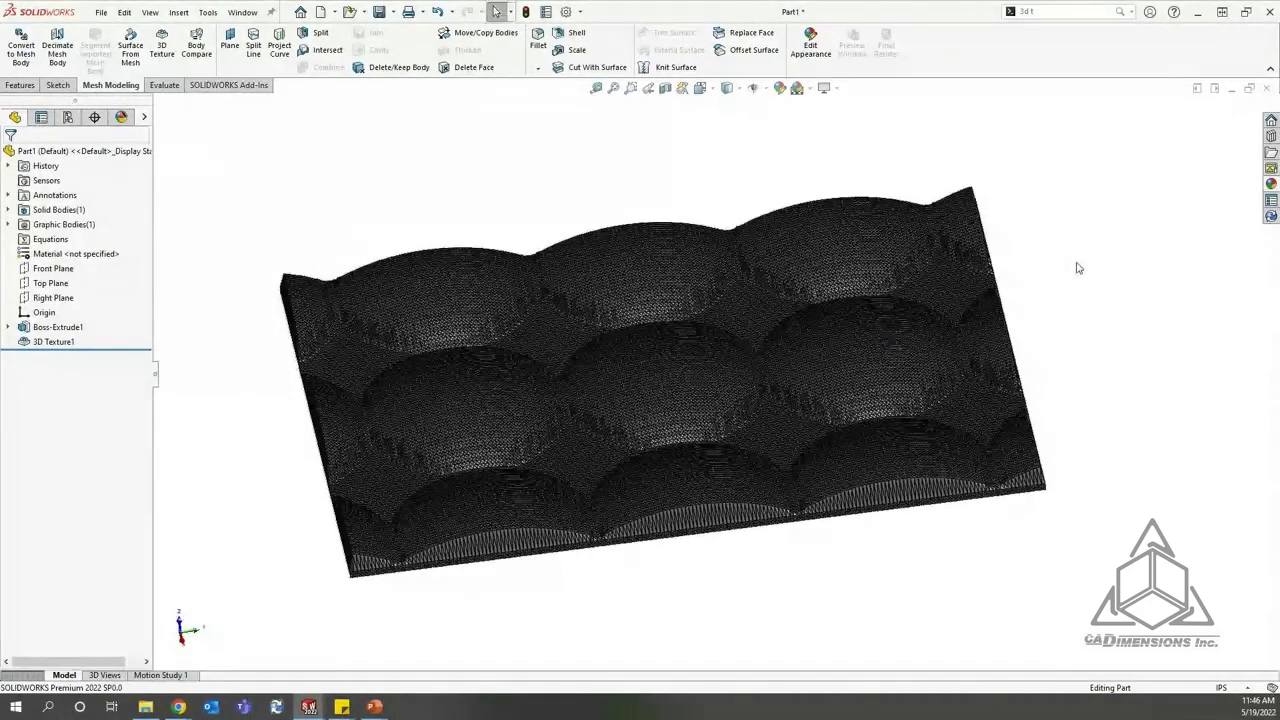
key("f")
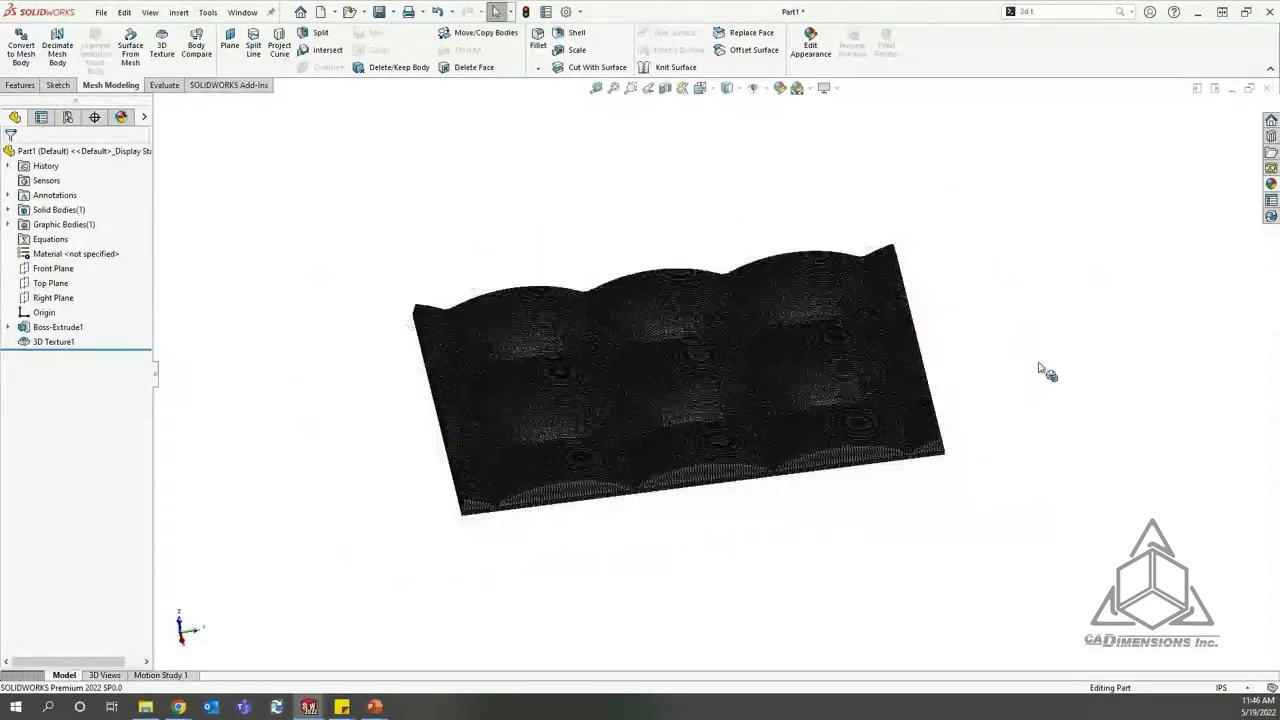
Step: Browse the built-in 3D Textures library for other available bump and pattern appearances
left_click(1271, 184)
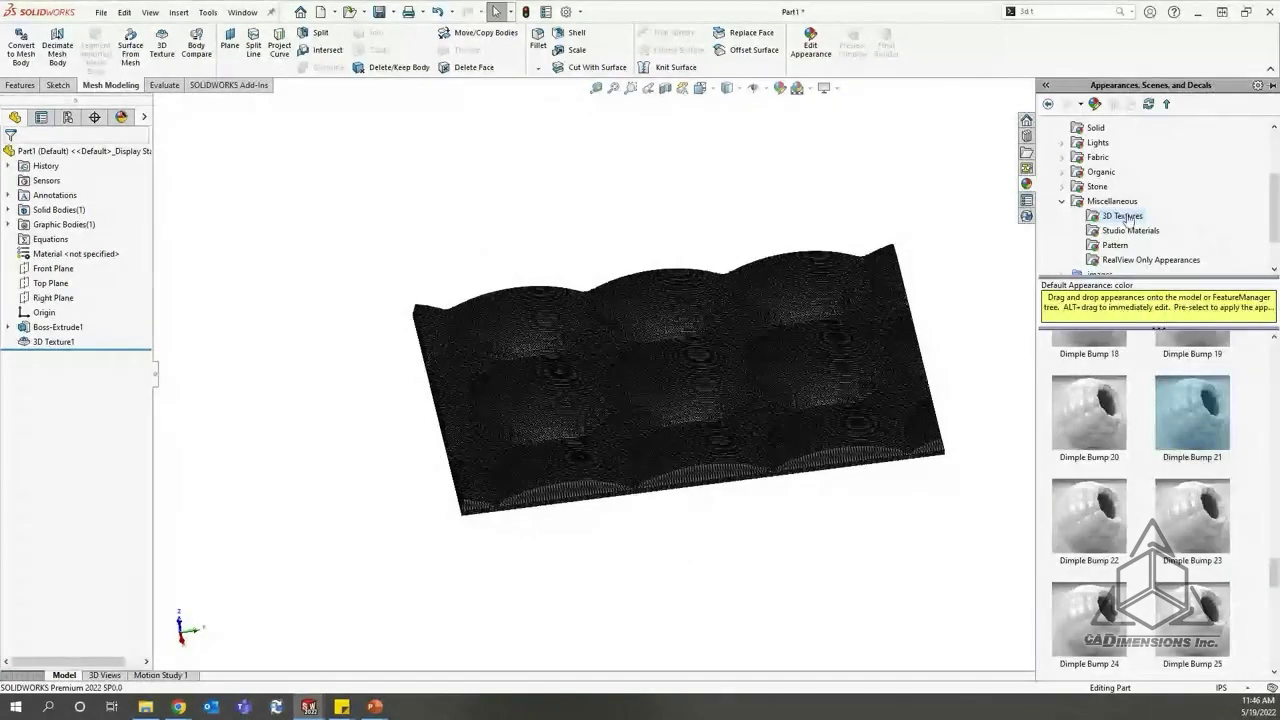
scroll(1182, 460, "up", 10)
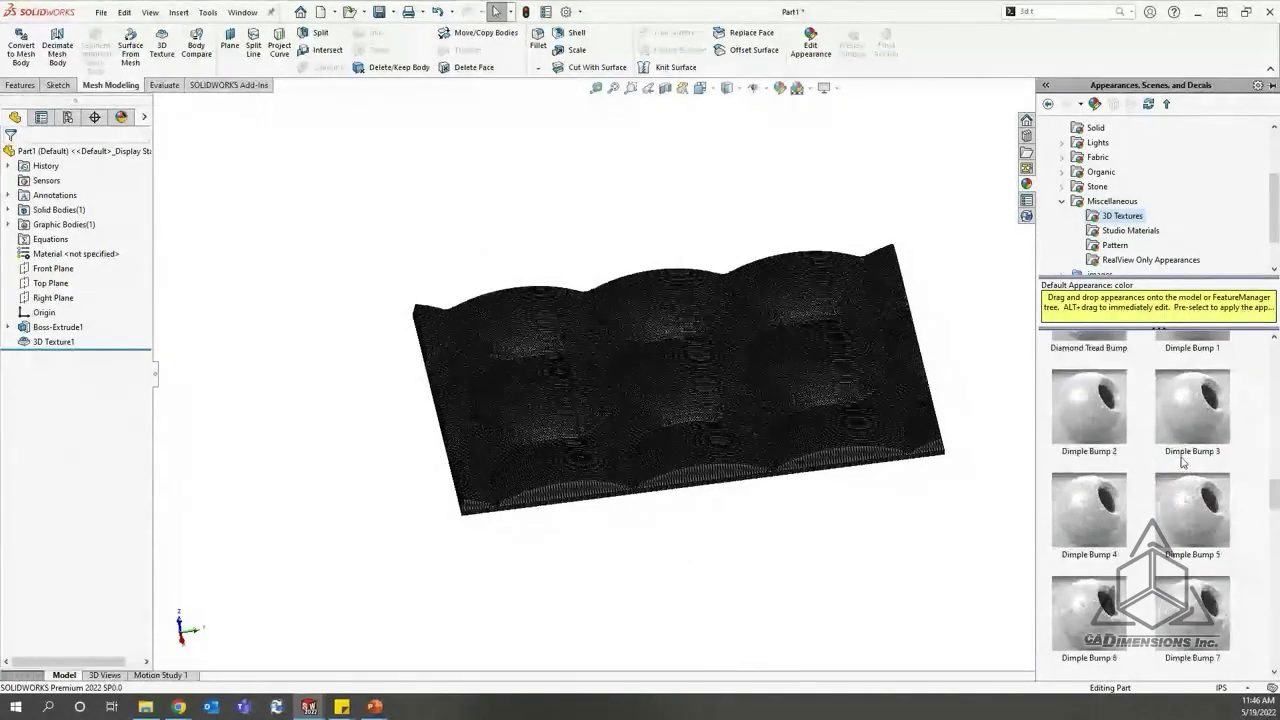
scroll(1185, 455, "up", 3)
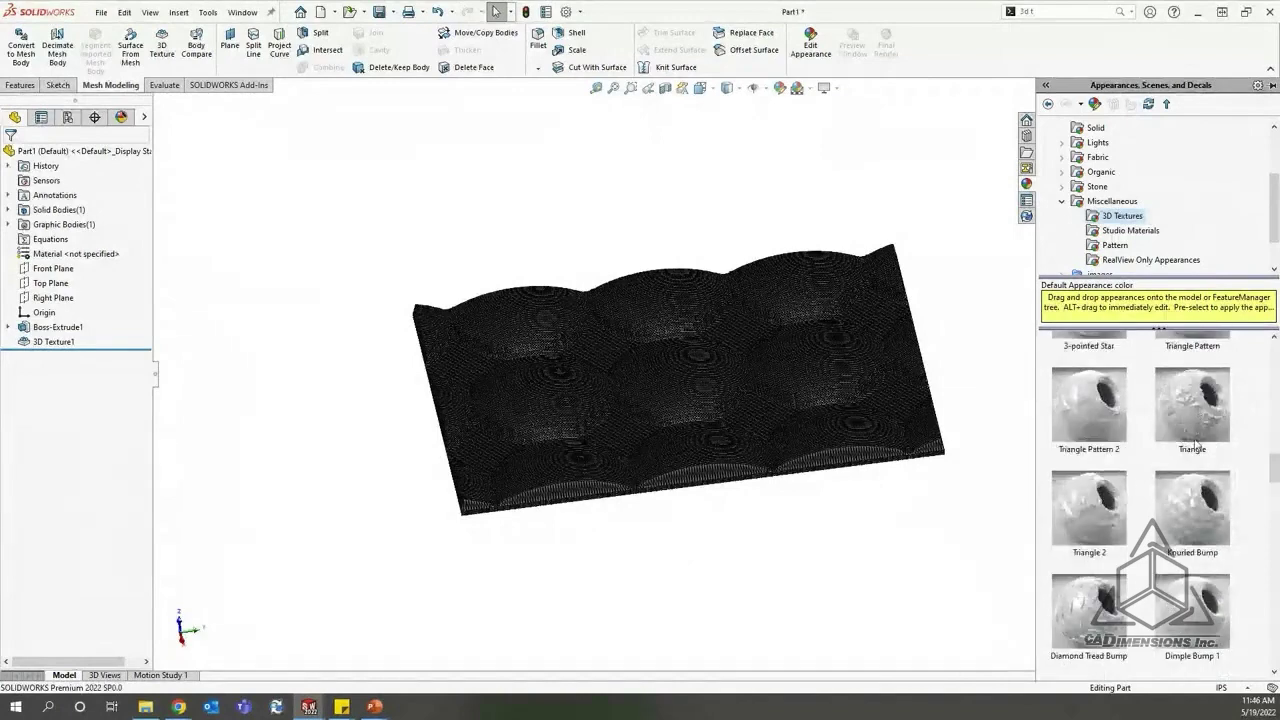
scroll(1195, 442, "up", 5)
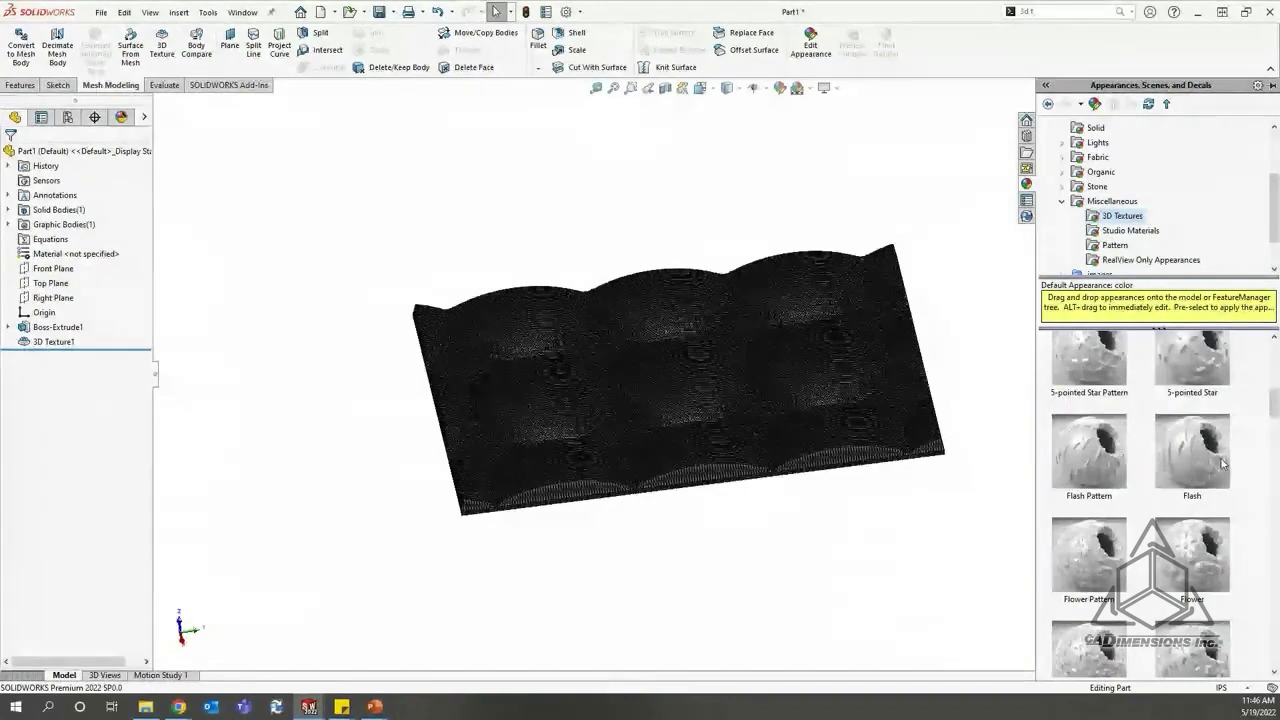
scroll(1222, 462, "up", 3)
mouse_move(1224, 452)
scroll(1226, 448, "up", 2)
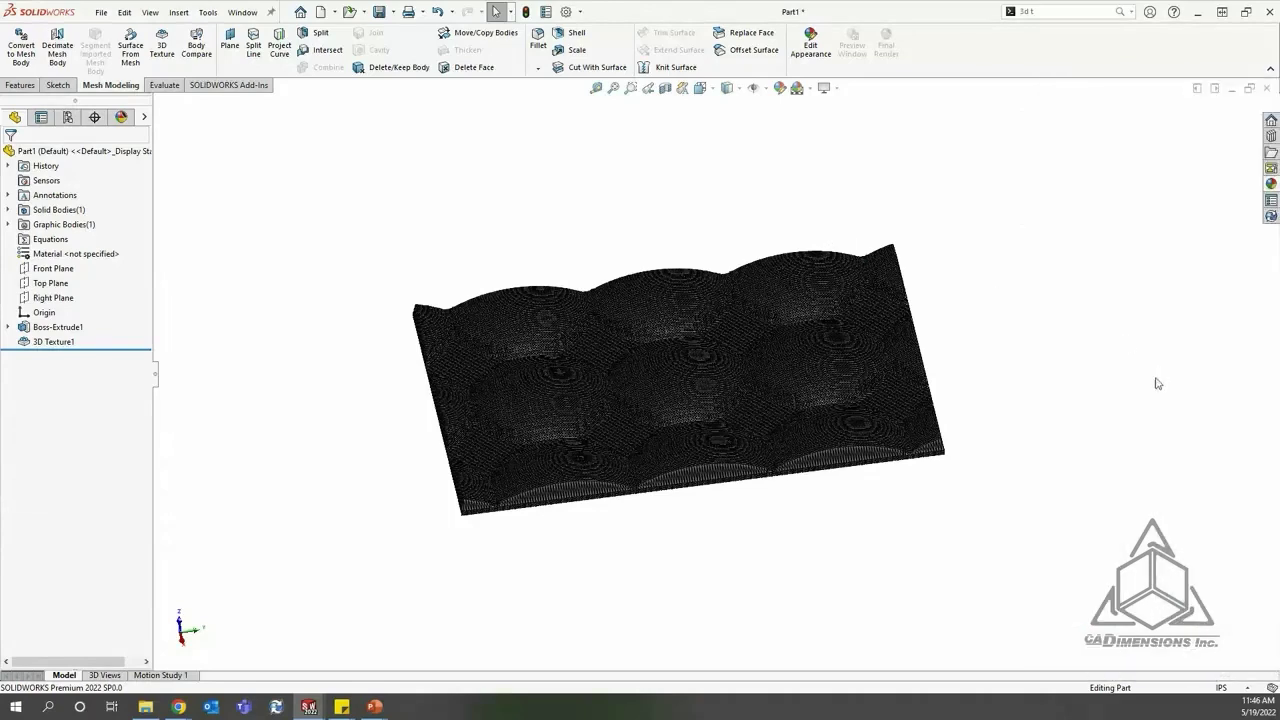
middle_click_drag(770, 517, 827, 432)
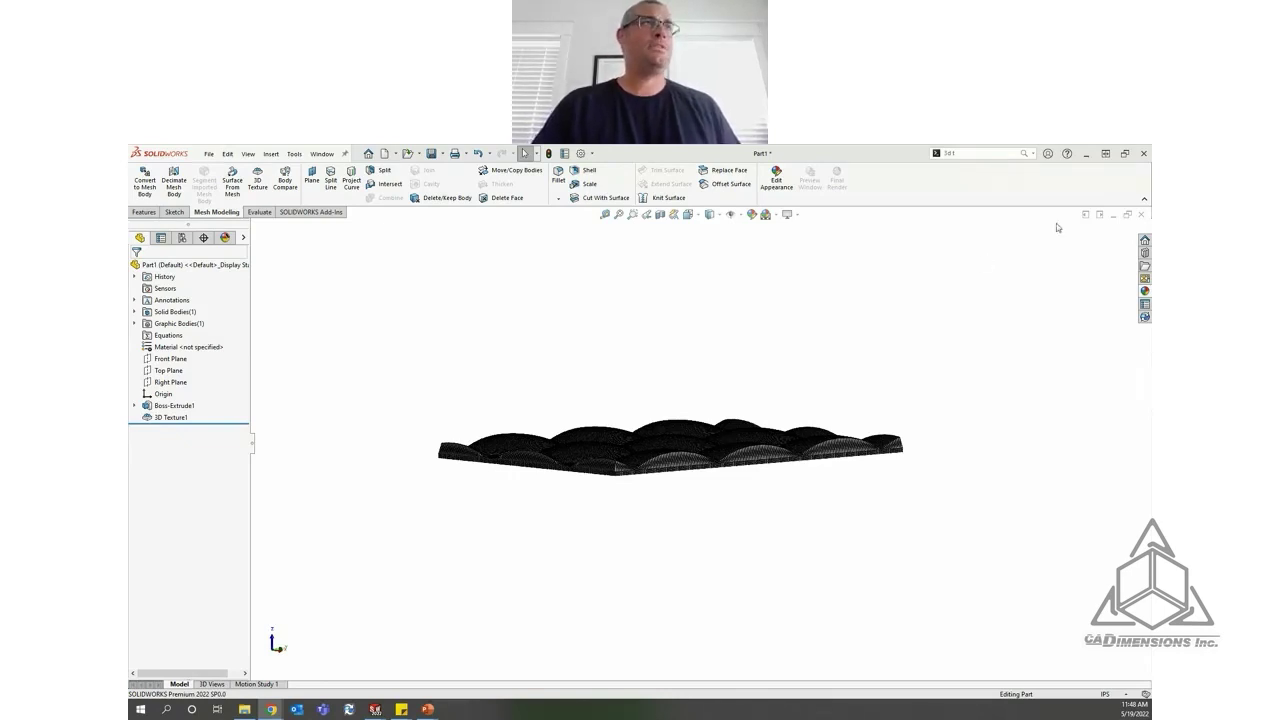
left_click(838, 435)
middle_click_drag(823, 485, 876, 383)
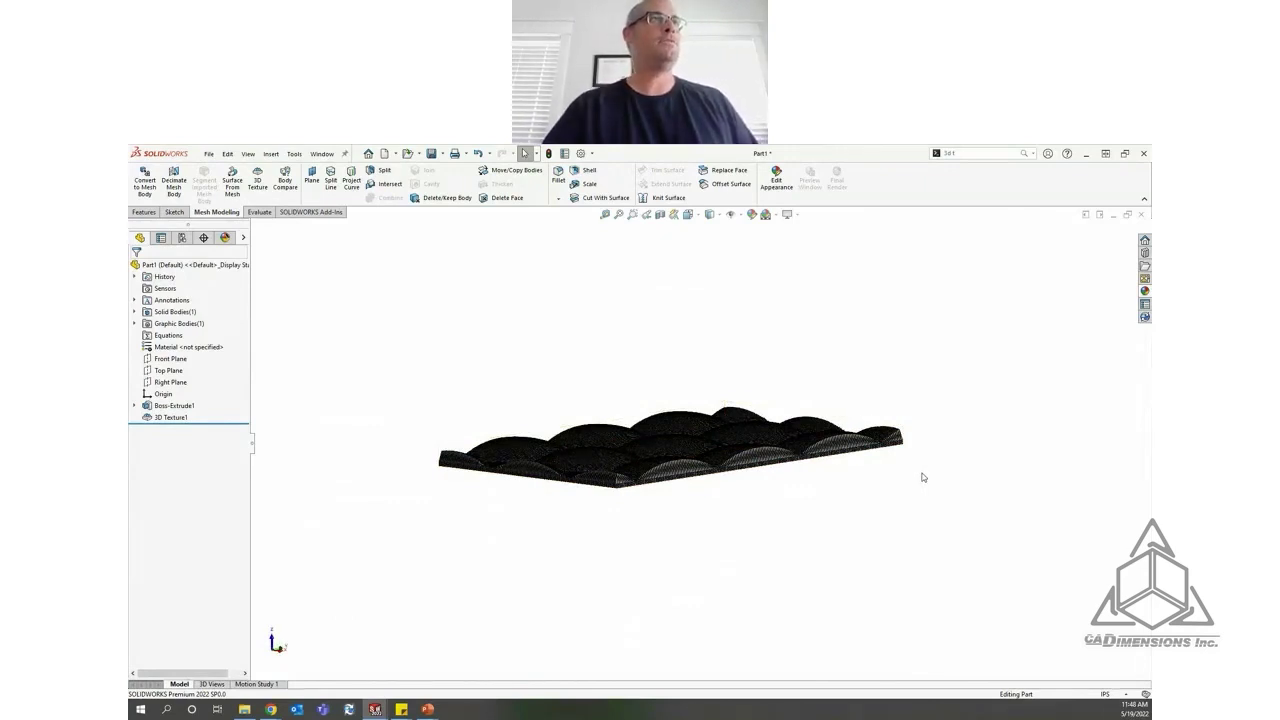
middle_click_drag(922, 481, 891, 594)
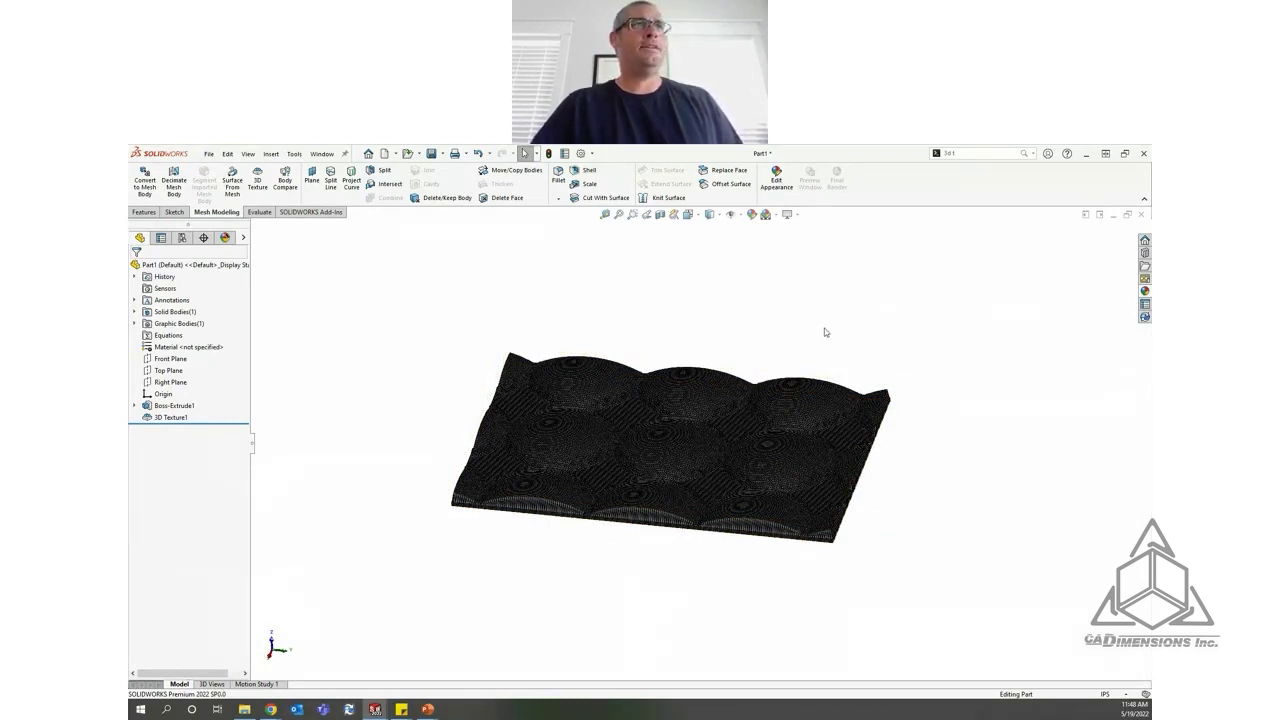
middle_click_drag(537, 314, 549, 342)
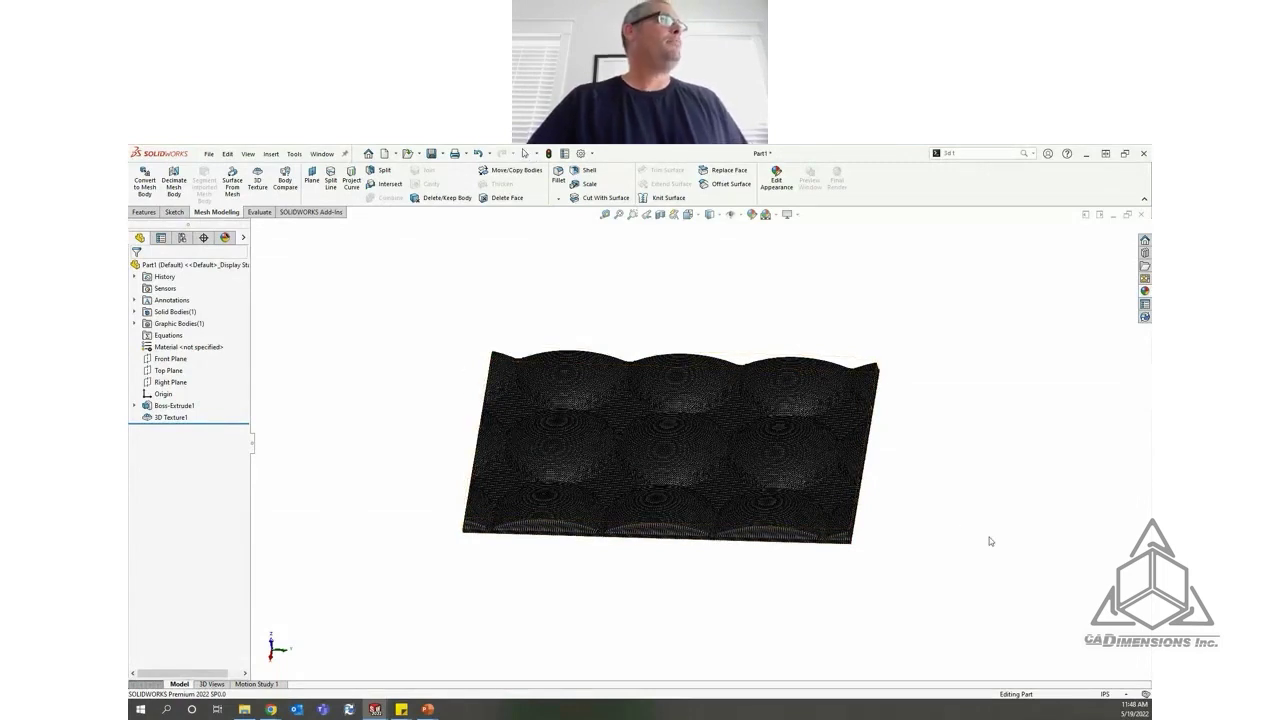
middle_click_drag(989, 537, 1005, 480)
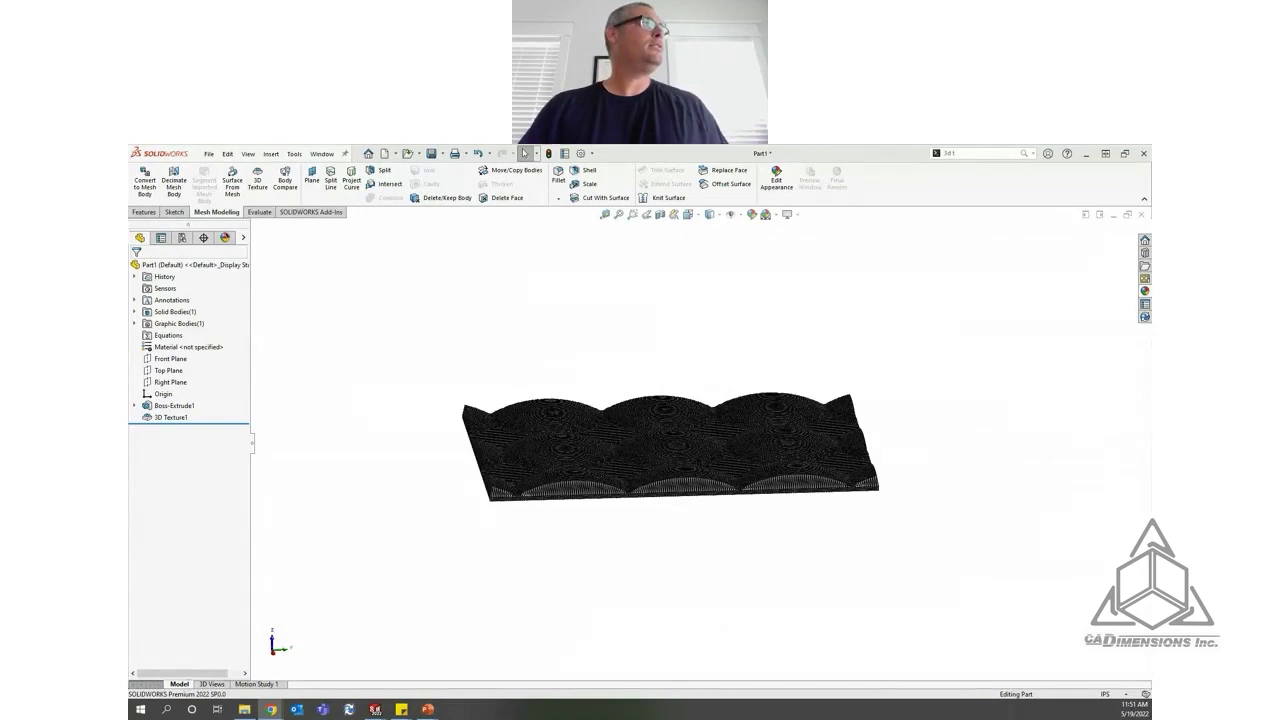
Step: Reopen the plate's 3D Texture1 feature to review its White up Black down, refinement, offset and element size settings, and close it
left_click(176, 417)
left_click(191, 386)
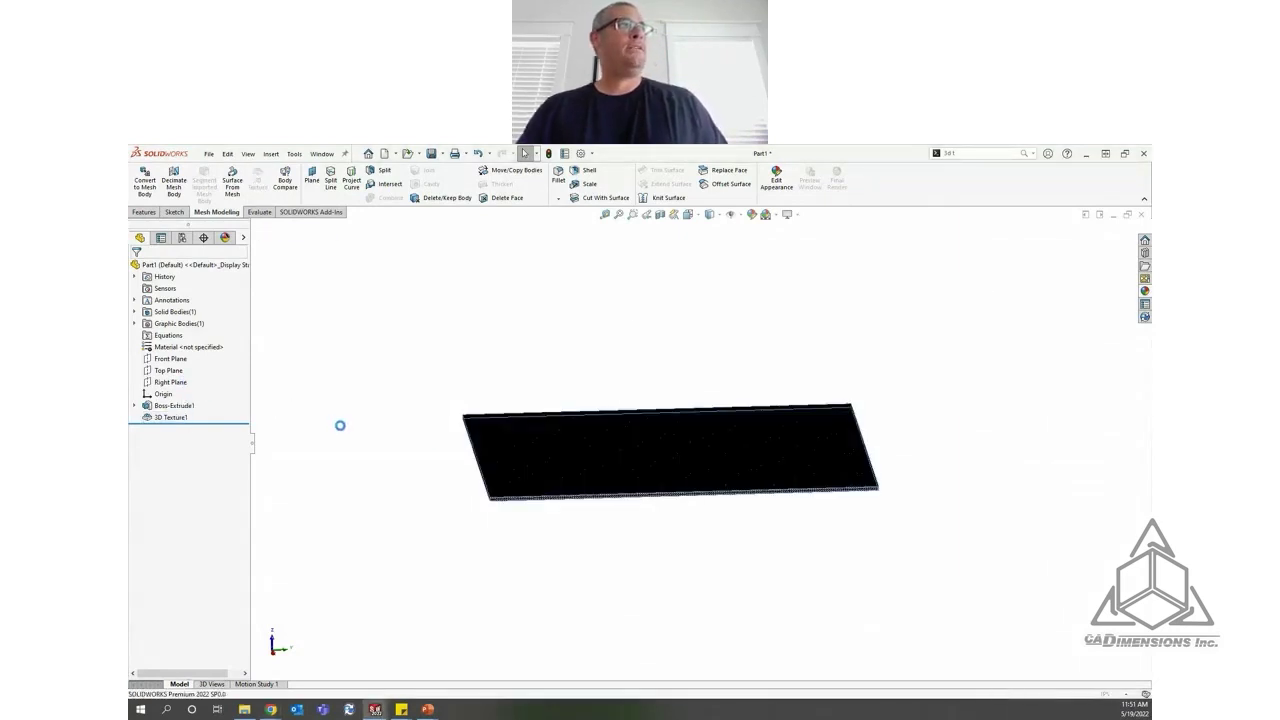
mouse_move(174, 427)
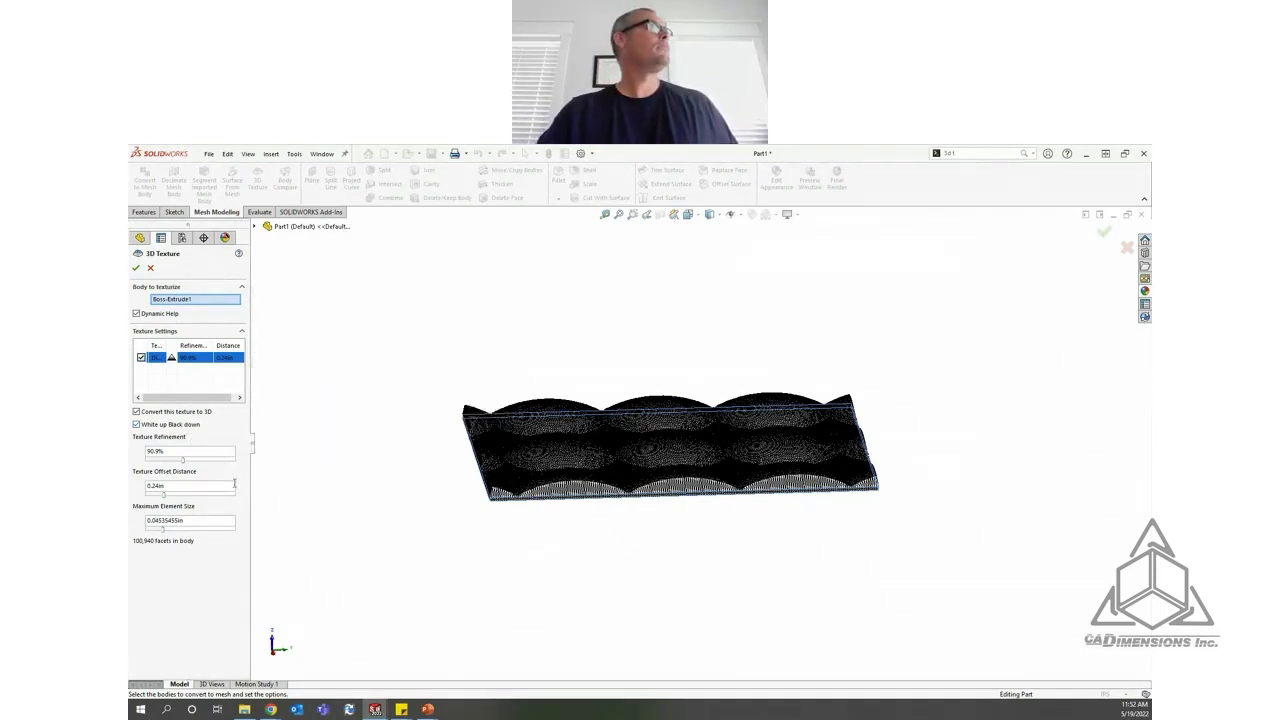
left_click(137, 269)
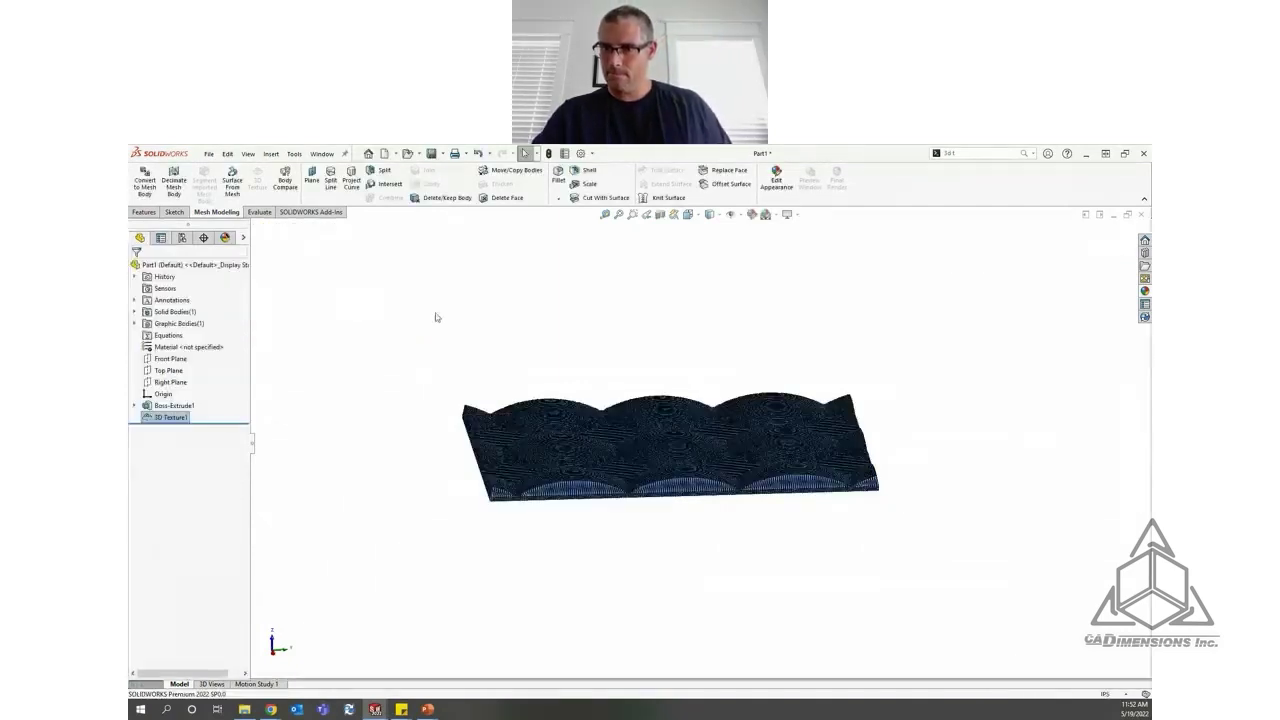